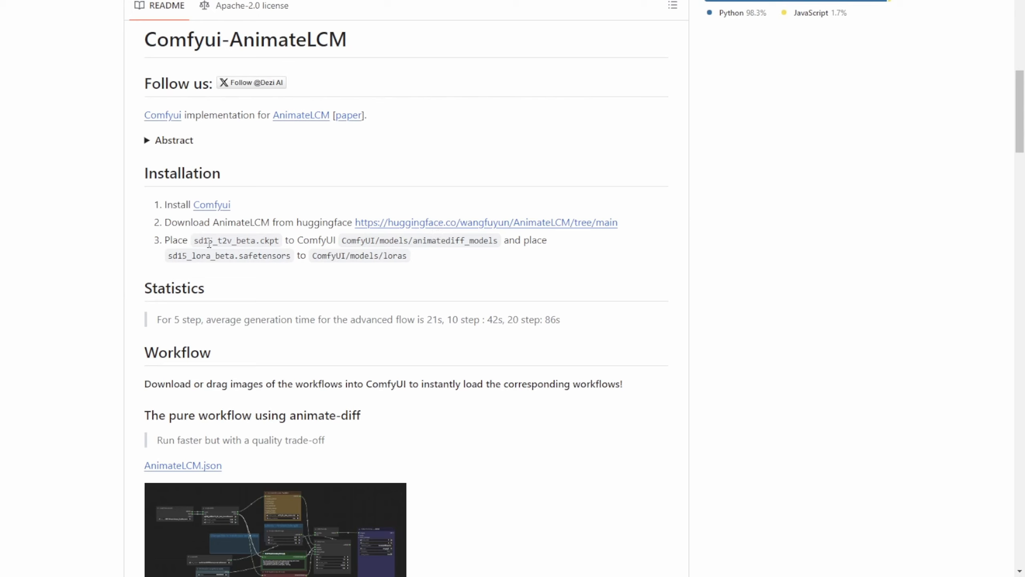
# Review the AnimateLCM installation instructions, noting which folders the sd15_t2v_beta.ckpt and sd15_lora_beta.safetensors files belong in
pyautogui.moveTo(195, 242); pyautogui.dragTo(284, 244)
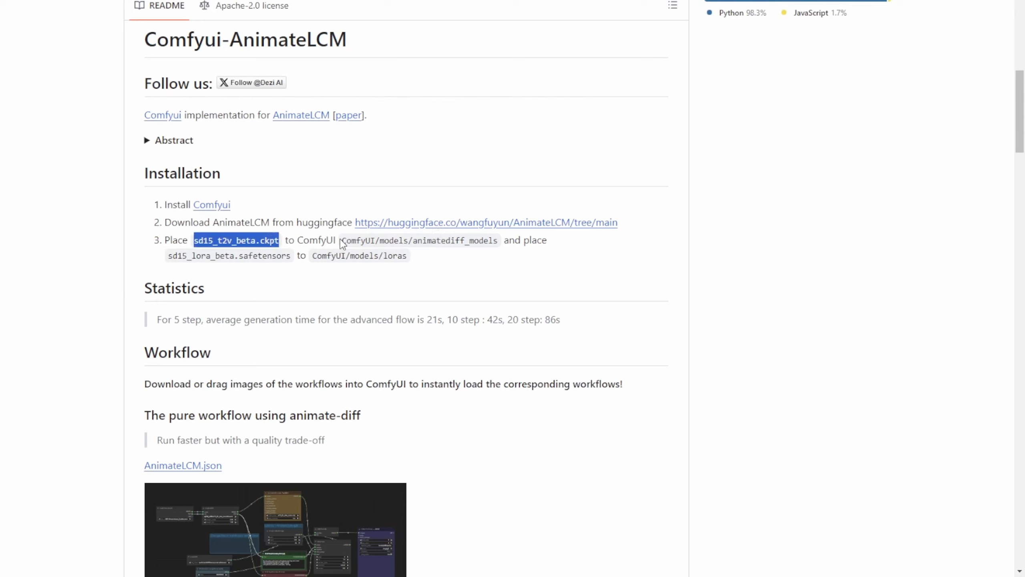
pyautogui.moveTo(337, 240); pyautogui.dragTo(501, 248)
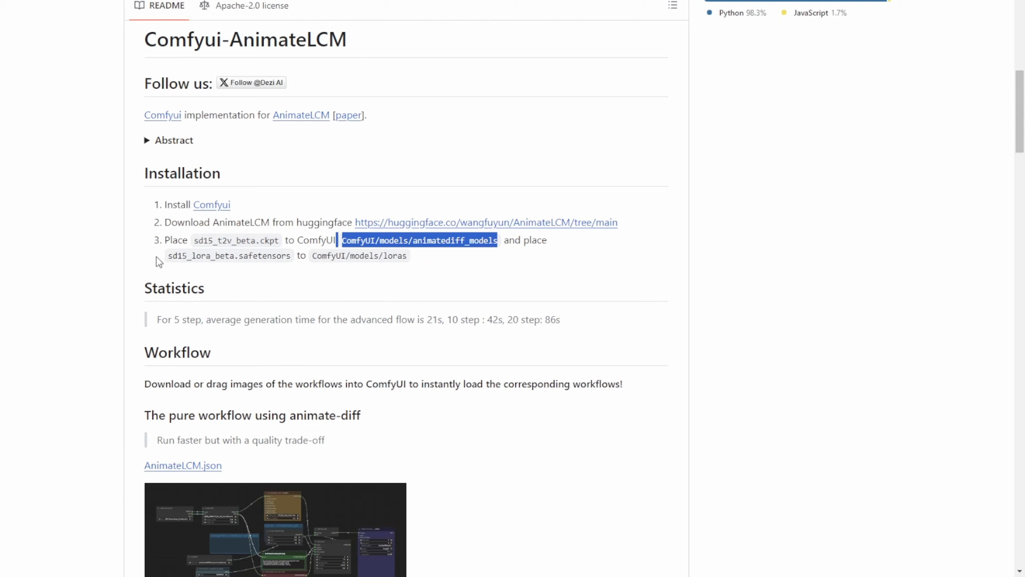
pyautogui.moveTo(157, 258); pyautogui.dragTo(288, 256)
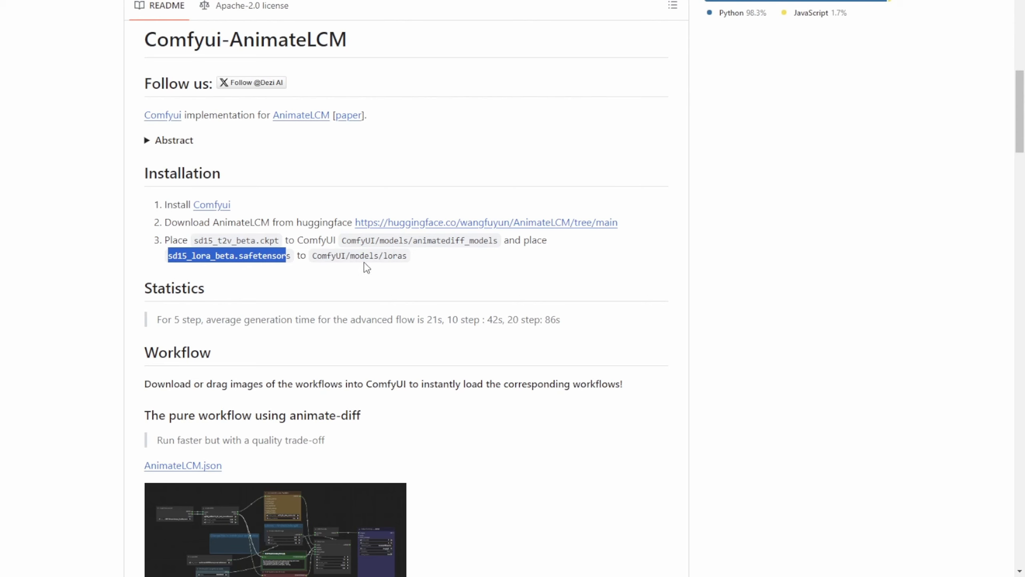
pyautogui.click(541, 289)
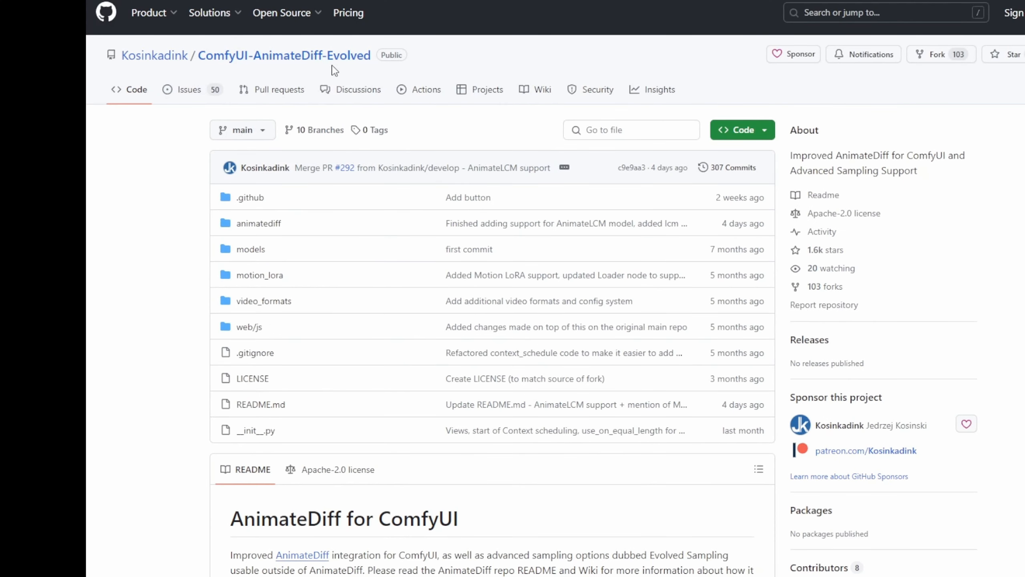
# Find and examine the AnimateLCM support entry in the features list of the ComfyUI-AnimateDiff-Evolved README
pyautogui.scroll(-10, 759, 323)
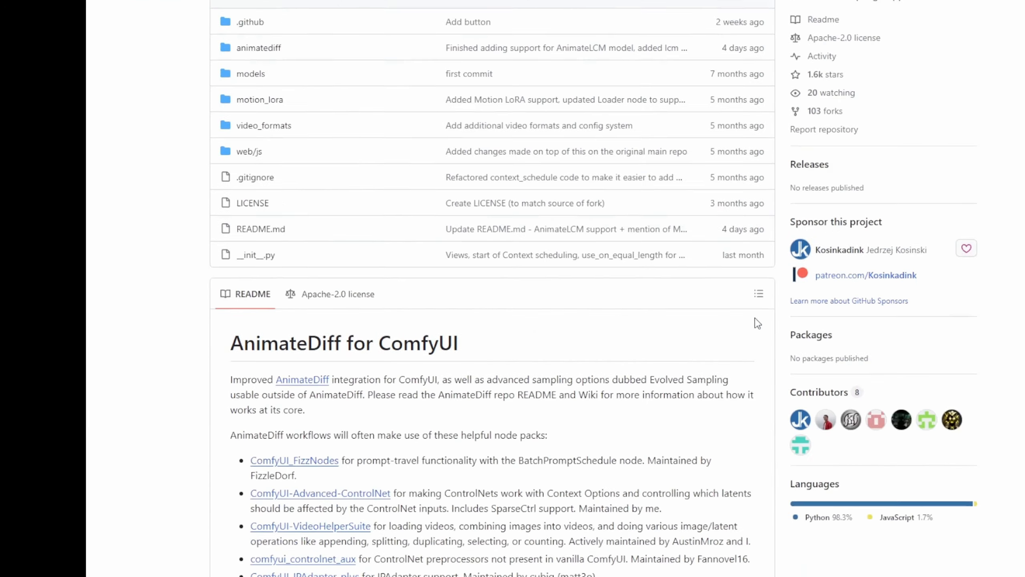
pyautogui.scroll(-14, 564, 310)
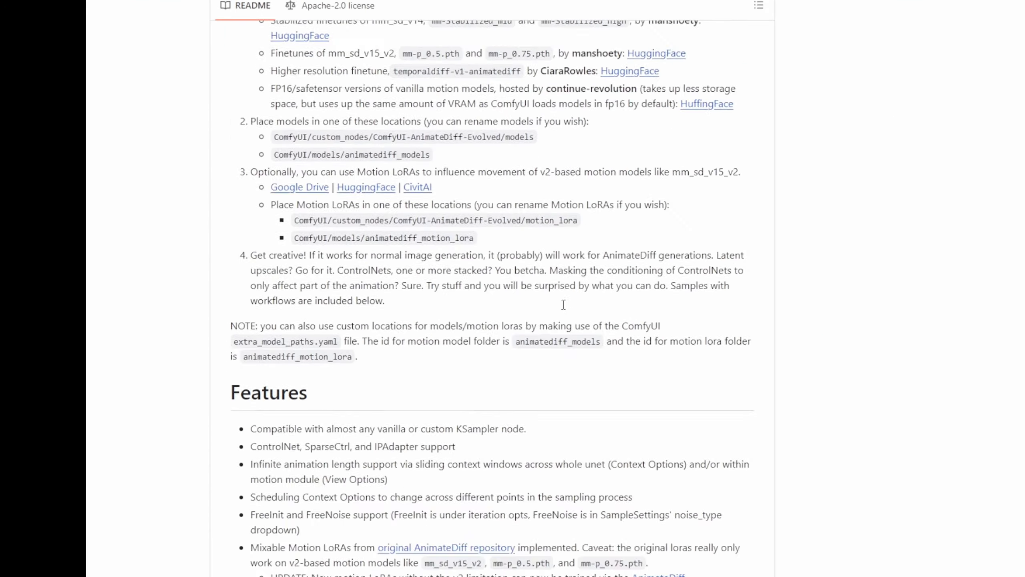
pyautogui.scroll(1, 565, 310)
pyautogui.scroll(3, 564, 310)
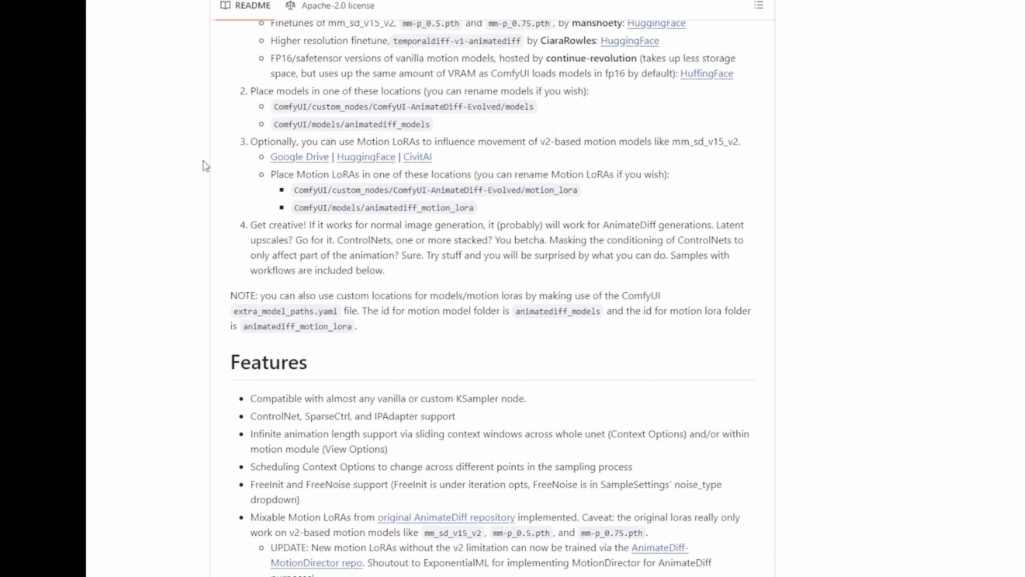
pyautogui.scroll(-8, 206, 168)
pyautogui.scroll(-6, 243, 221)
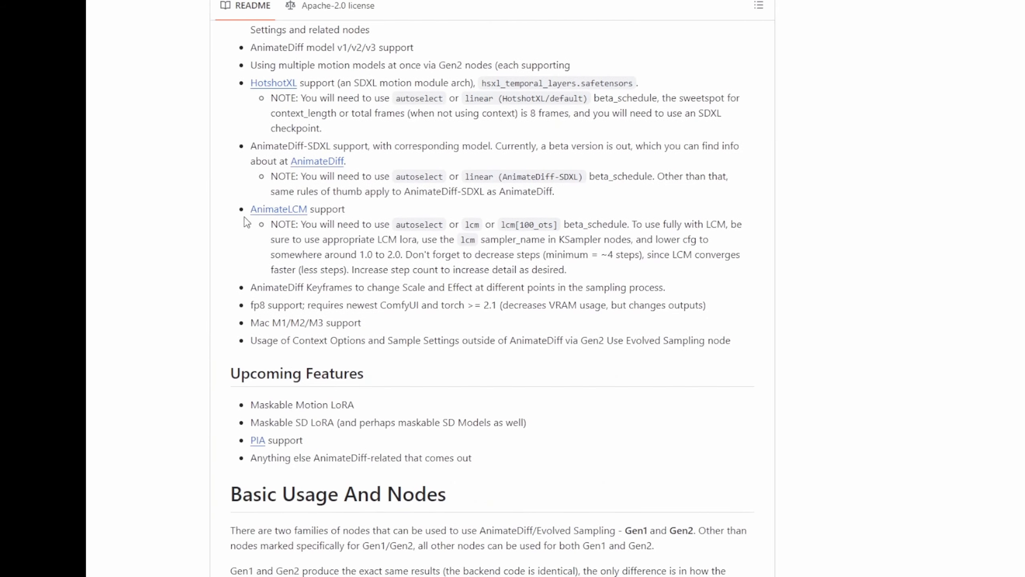
pyautogui.moveTo(249, 211); pyautogui.dragTo(331, 210)
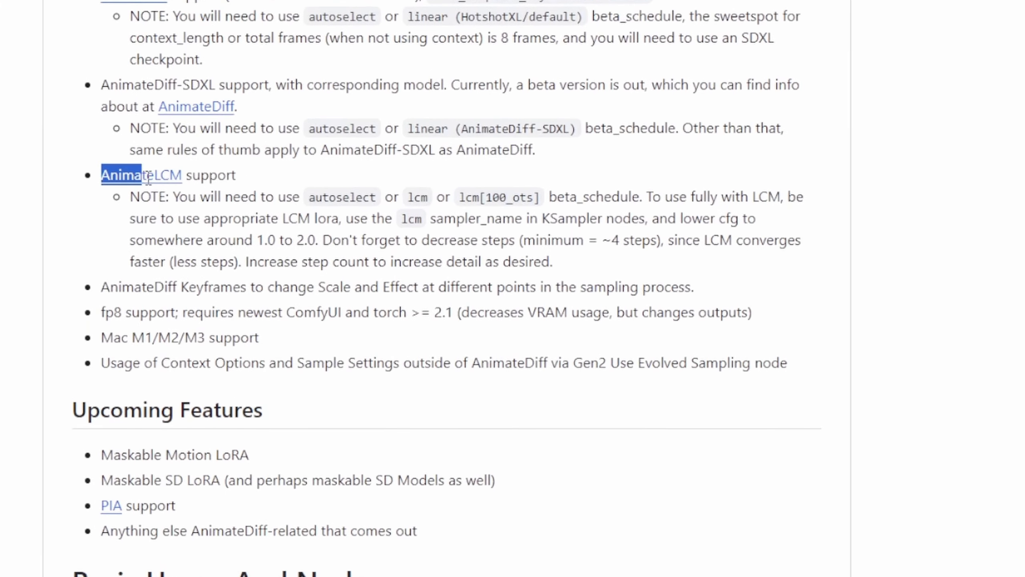
pyautogui.moveTo(216, 177); pyautogui.dragTo(608, 275)
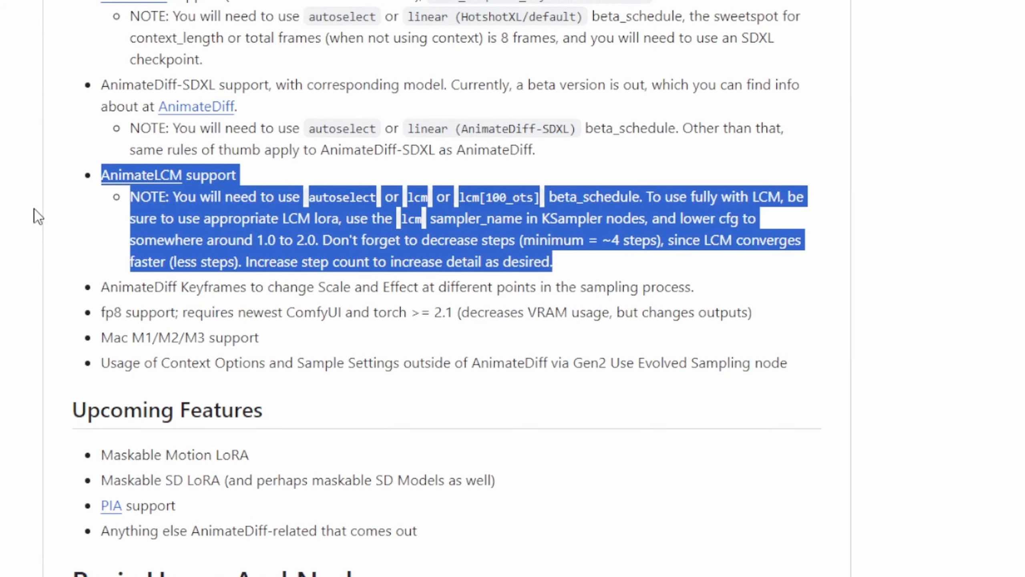
pyautogui.click(85, 227)
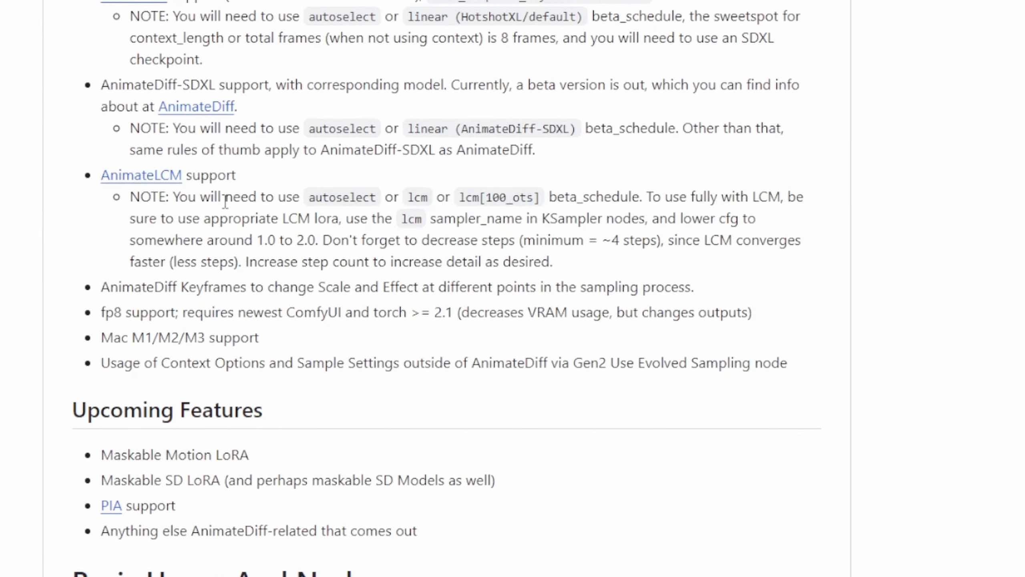
# Read the AnimateLCM note's recommendations for beta_schedule, LCM LoRA, KSampler sampler and cfg range
pyautogui.doubleClick(416, 199)
pyautogui.doubleClick(465, 196)
pyautogui.click(596, 196)
pyautogui.moveTo(679, 218); pyautogui.dragTo(739, 197)
pyautogui.click(752, 200)
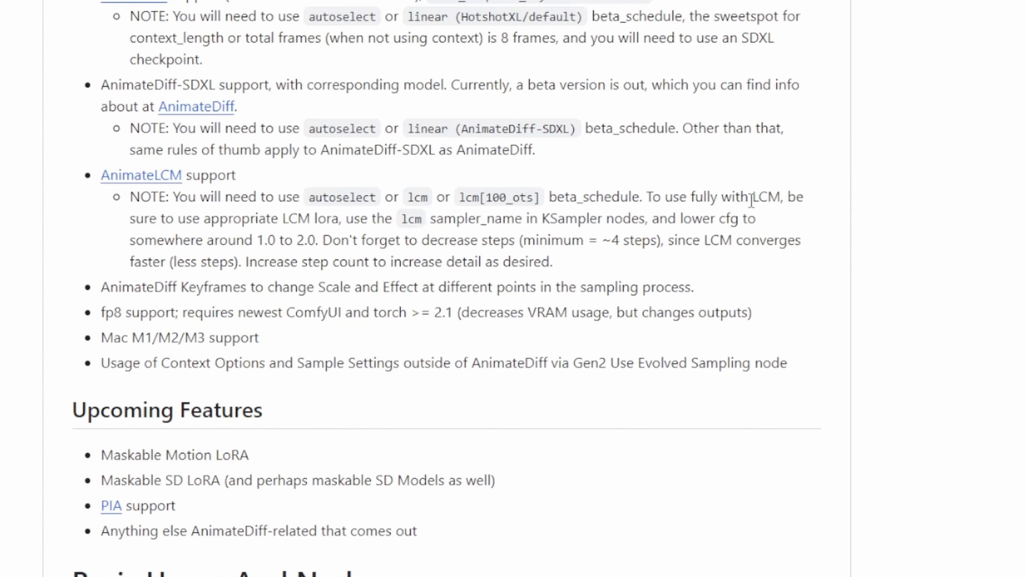
pyautogui.moveTo(666, 198); pyautogui.dragTo(735, 195)
pyautogui.click(668, 197)
pyautogui.moveTo(469, 219); pyautogui.dragTo(508, 220)
pyautogui.click(509, 220)
pyautogui.moveTo(258, 241); pyautogui.dragTo(316, 239)
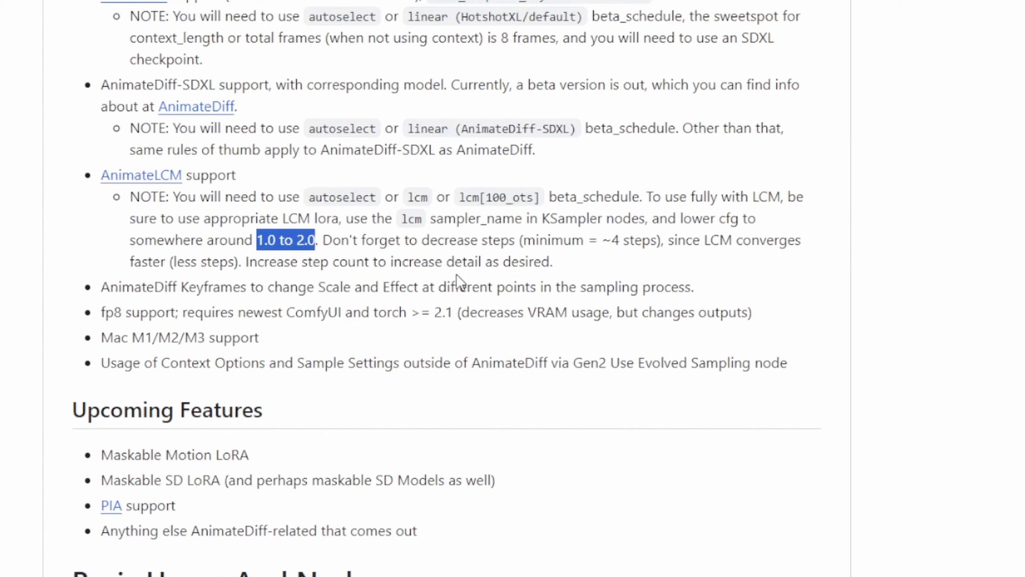
# Read the feature entries on AnimateDiff Keyframes and Mac M1/M2/M3 support
pyautogui.moveTo(118, 287); pyautogui.dragTo(664, 286)
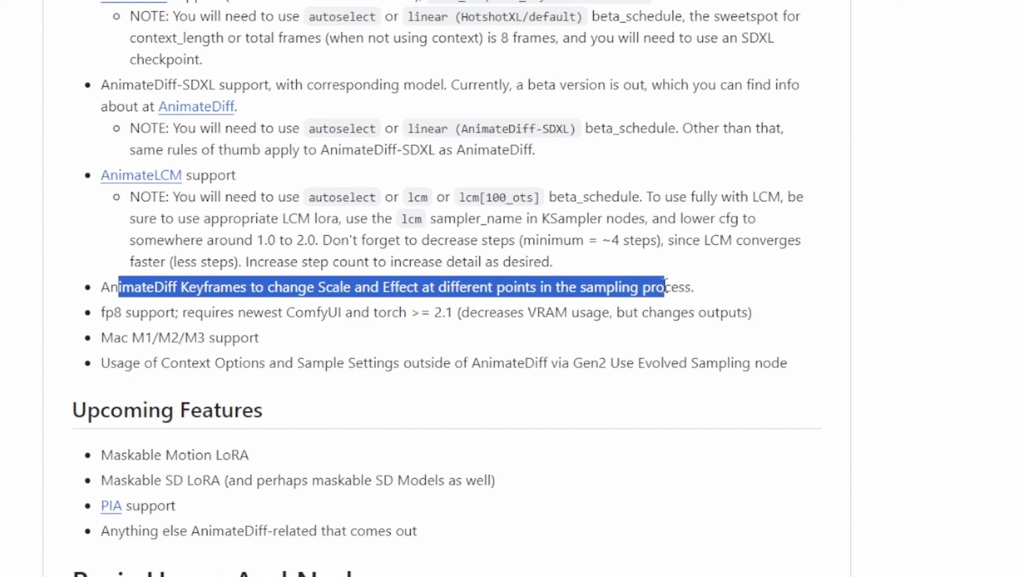
pyautogui.click(664, 285)
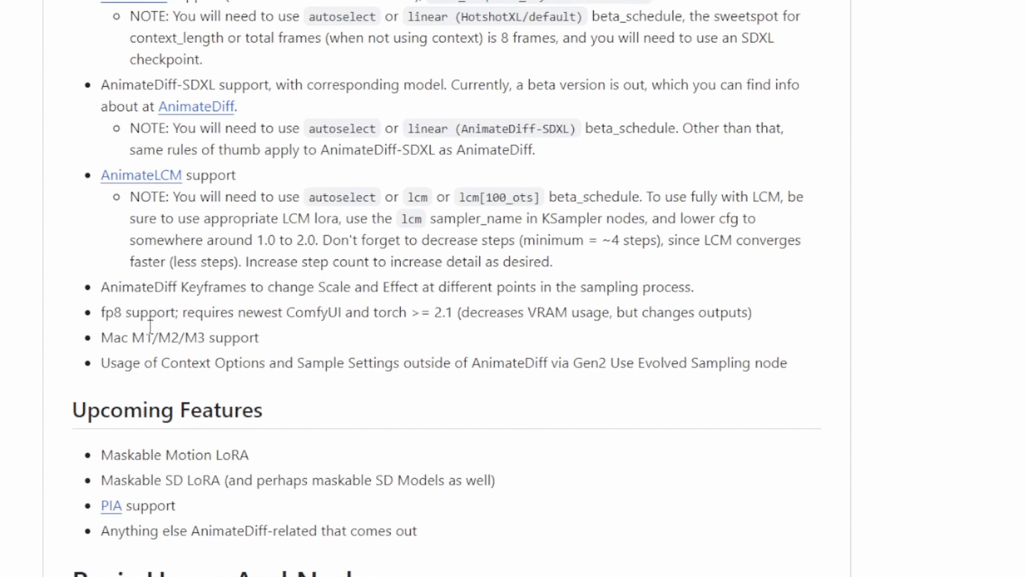
pyautogui.moveTo(107, 338); pyautogui.dragTo(269, 339)
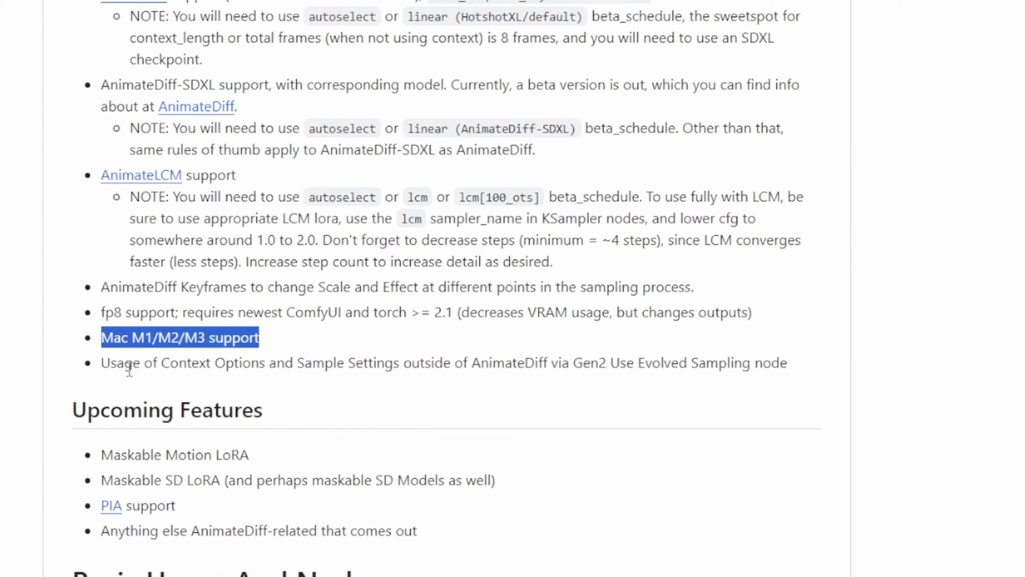
pyautogui.click(464, 385)
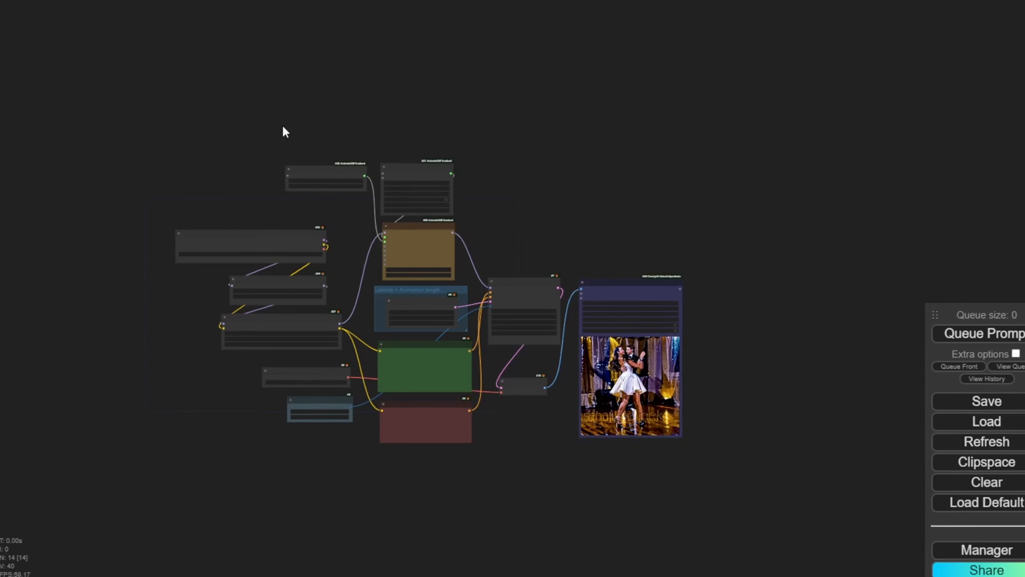
# Switch to ComfyUI, look over the loaded dance workflow and clear it from the canvas
pyautogui.scroll(5, 158, 225)
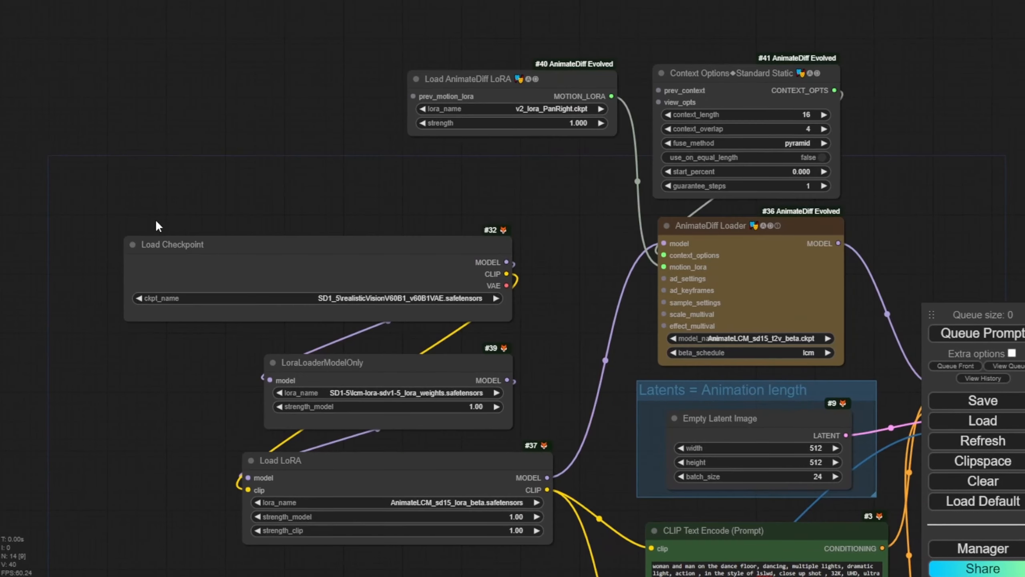
pyautogui.scroll(-5, 157, 219)
pyautogui.moveTo(171, 189); pyautogui.dragTo(131, 40)
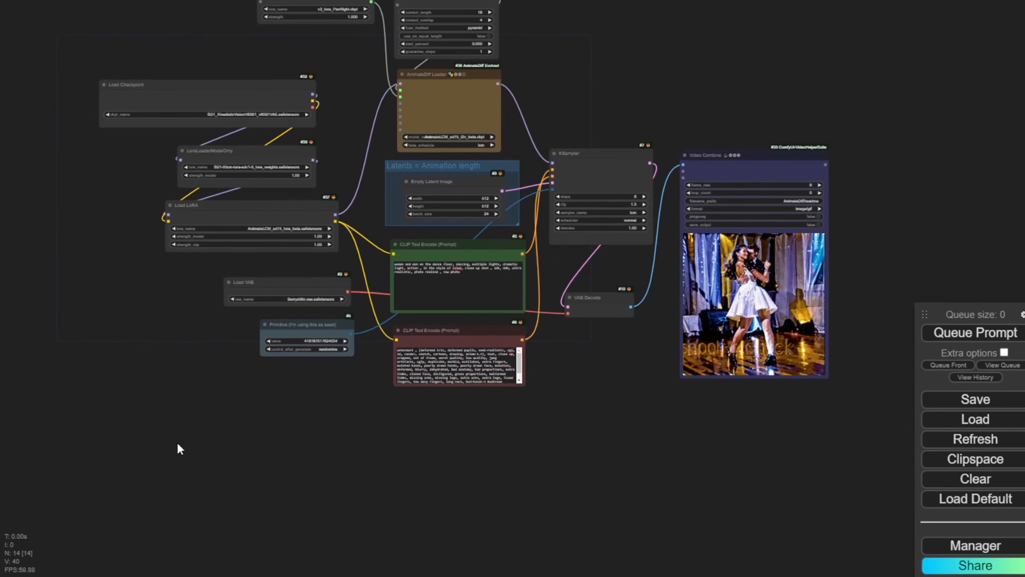
pyautogui.click(964, 483)
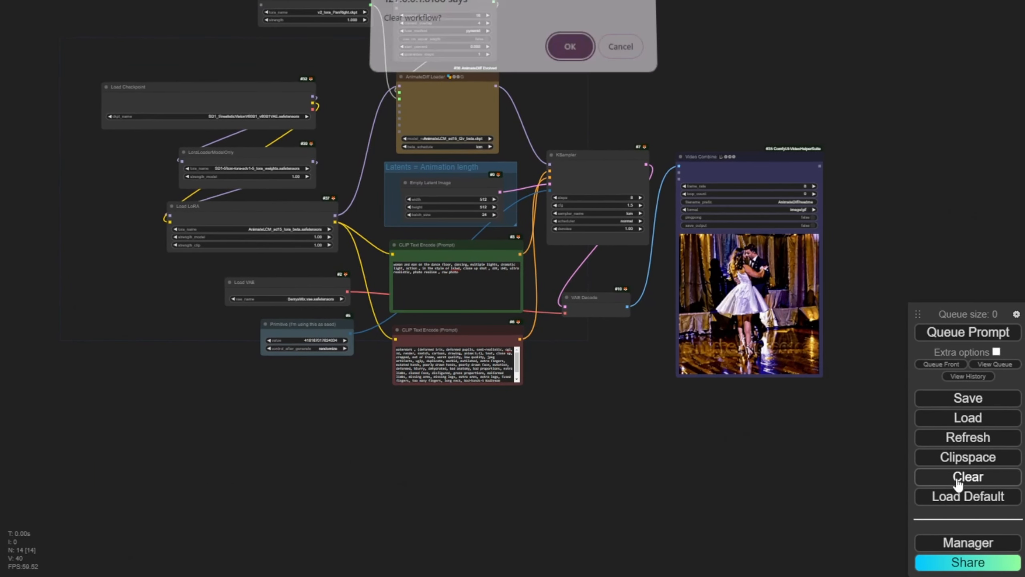
pyautogui.click(568, 45)
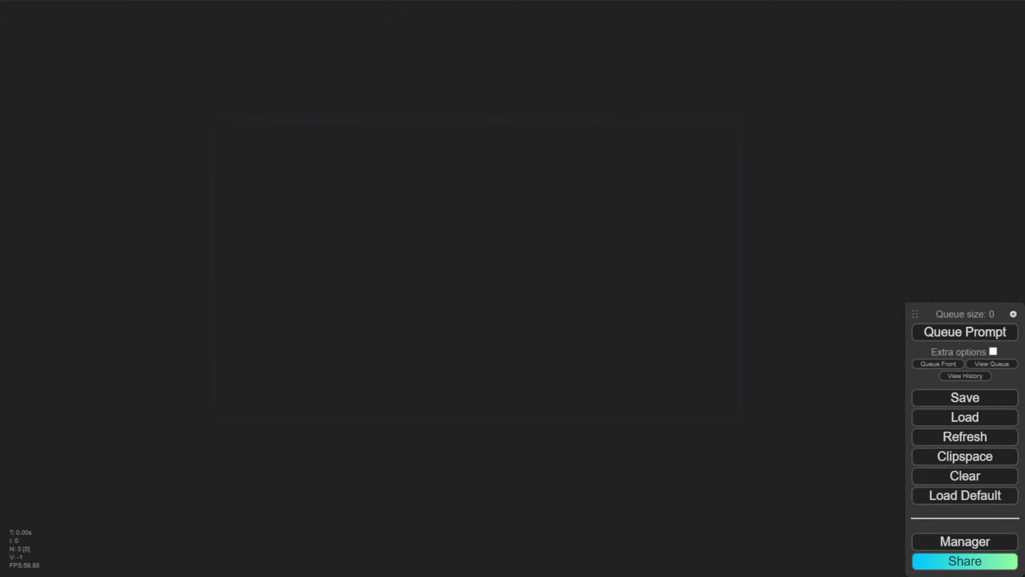
# Review the pure animate-diff workflow section with AnimateLCM.json in the Comfyui-AnimateLCM README
pyautogui.scroll(2, 595, 222)
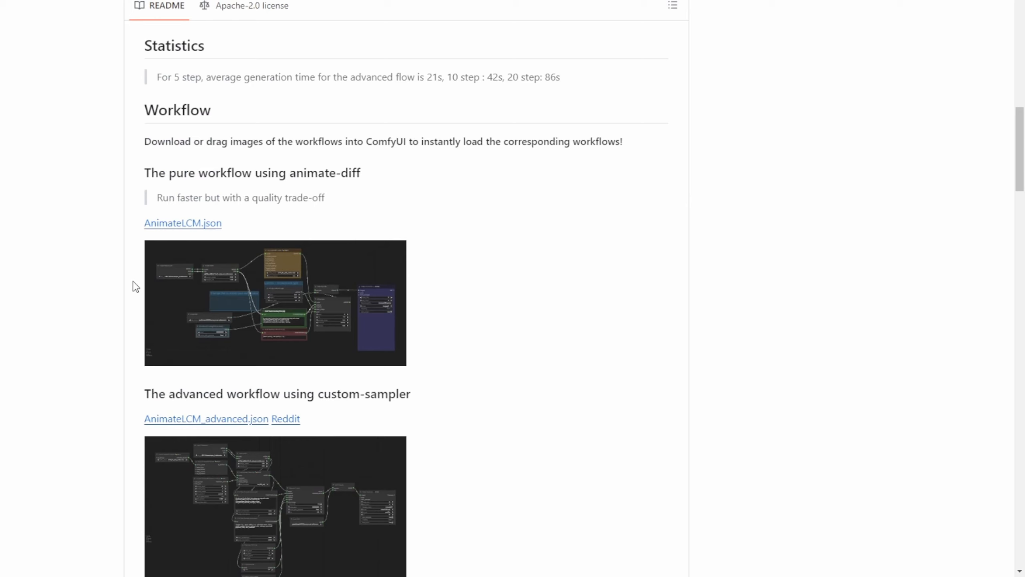
pyautogui.moveTo(139, 193); pyautogui.dragTo(443, 321)
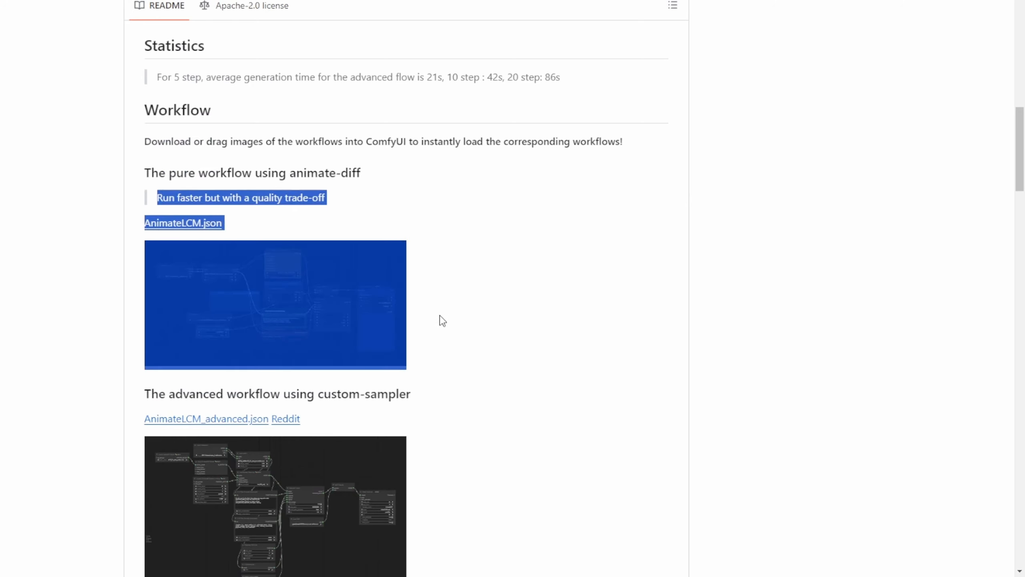
pyautogui.click(445, 320)
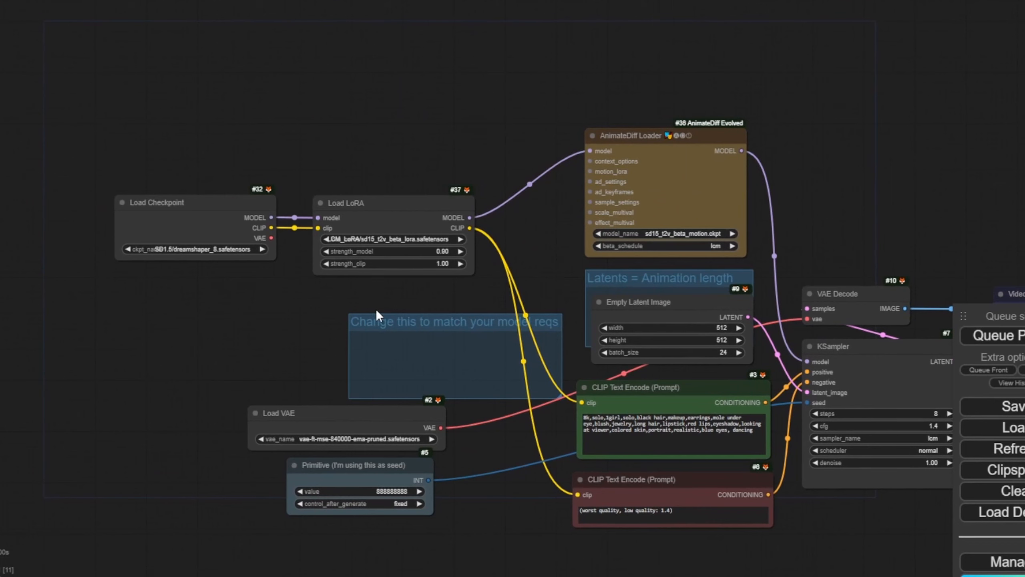
# Move and enlarge the "Change this to match your model reqs" group, then arrange Load Checkpoint, widened, and Load LoRA inside it
pyautogui.moveTo(376, 308); pyautogui.dragTo(48, 20)
pyautogui.moveTo(228, 101); pyautogui.dragTo(483, 306)
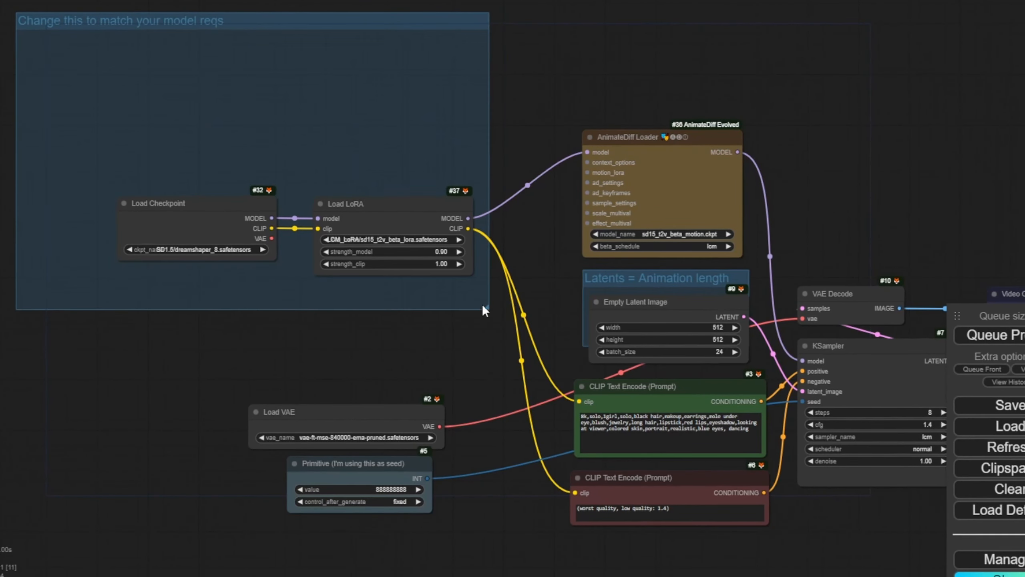
pyautogui.moveTo(166, 212); pyautogui.dragTo(78, 52)
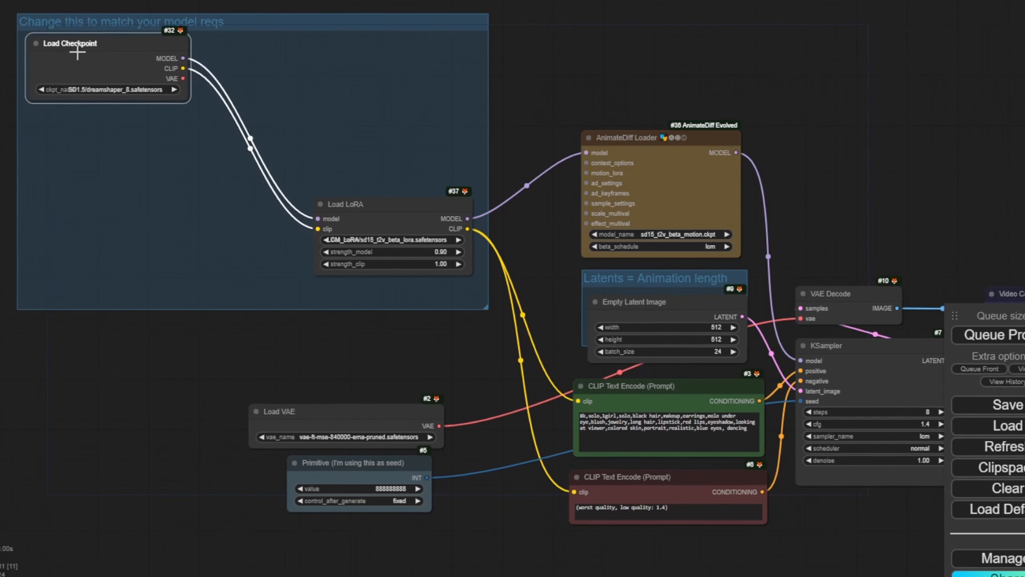
pyautogui.moveTo(187, 93); pyautogui.dragTo(264, 93)
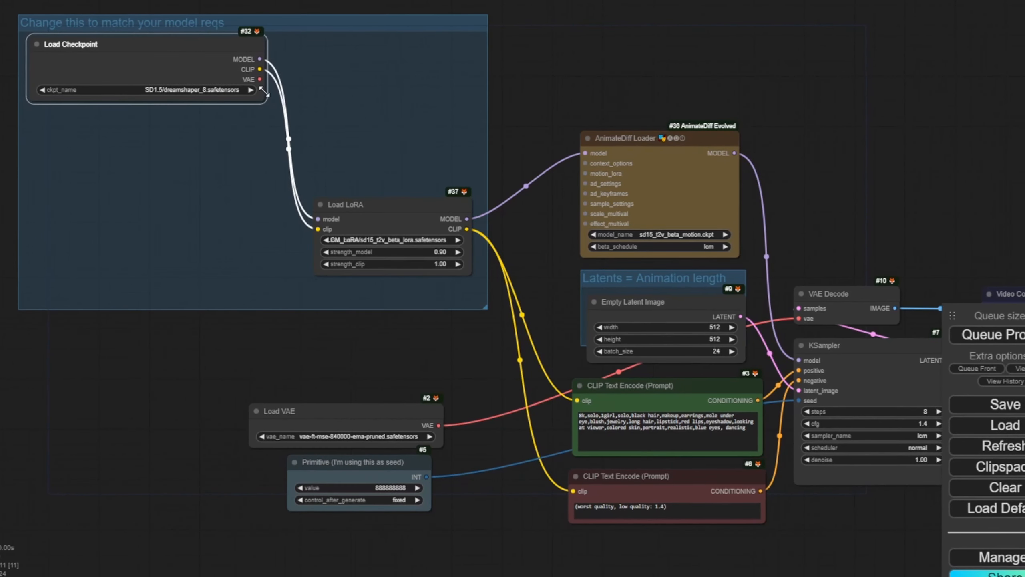
pyautogui.moveTo(413, 209); pyautogui.dragTo(411, 233)
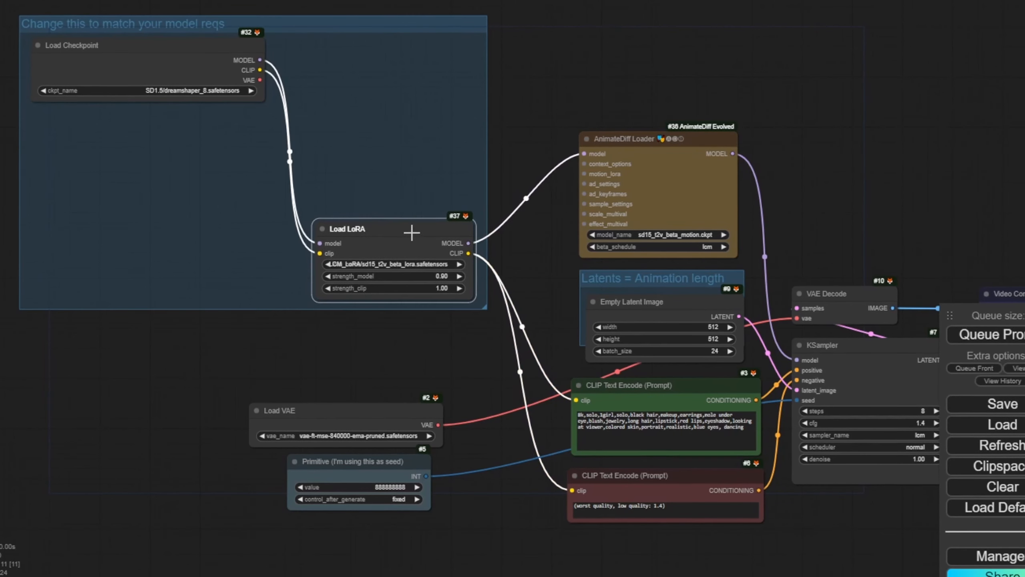
# Set the Load Checkpoint node's model to SD1_5\dreamshaper_8LCM.safetensors
pyautogui.scroll(4, 151, 97)
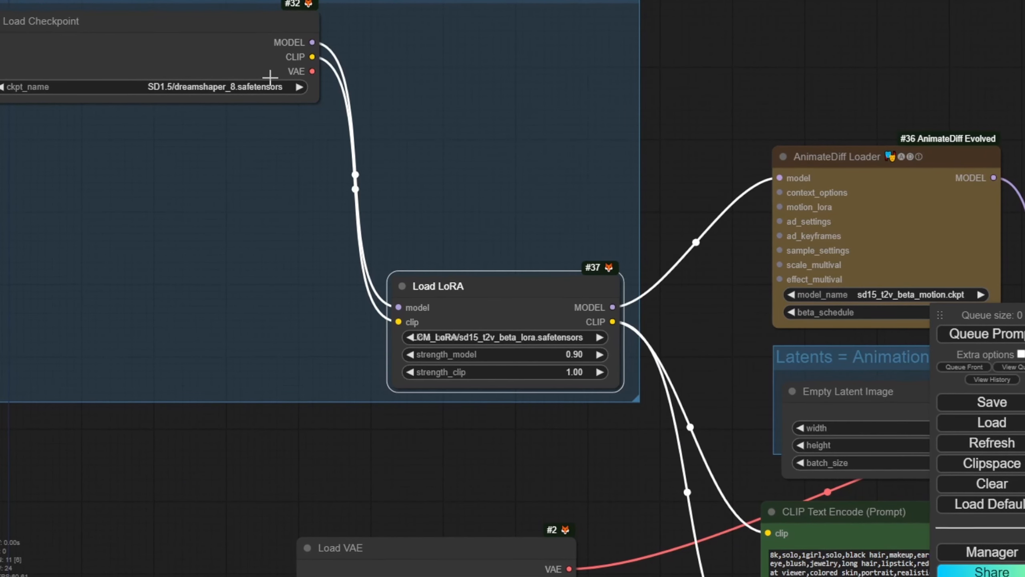
pyautogui.click(240, 88)
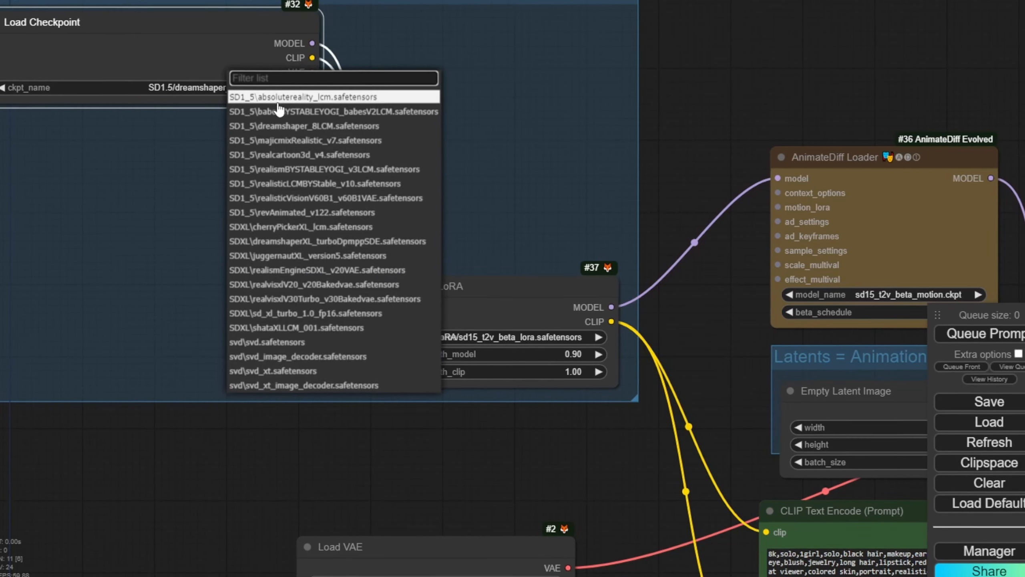
pyautogui.click(275, 126)
# Set the Load LoRA node's LoRA to AnimateLCM_sd15_lora_beta.safetensors
pyautogui.scroll(2, 283, 243)
pyautogui.click(369, 326)
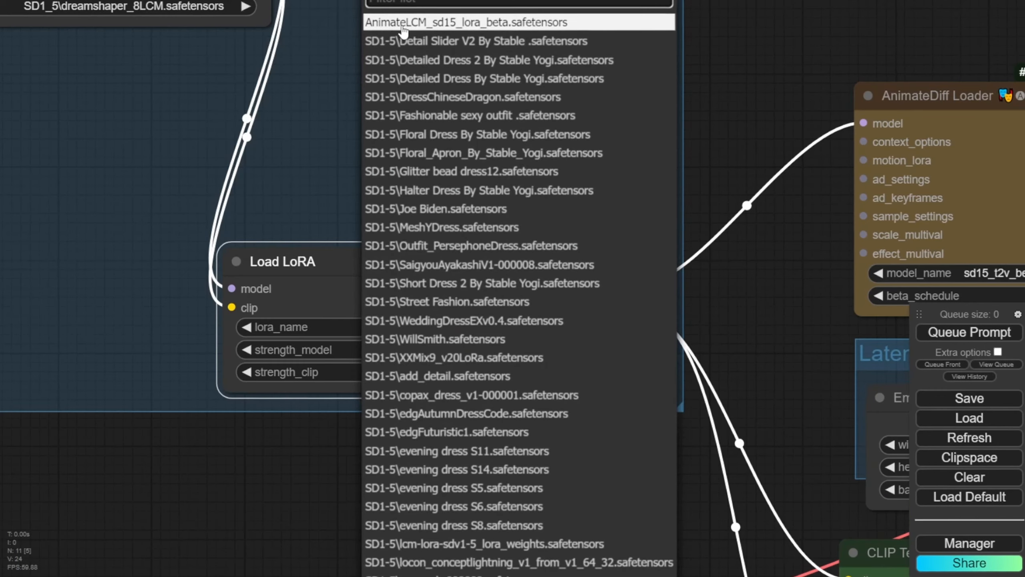
pyautogui.click(412, 22)
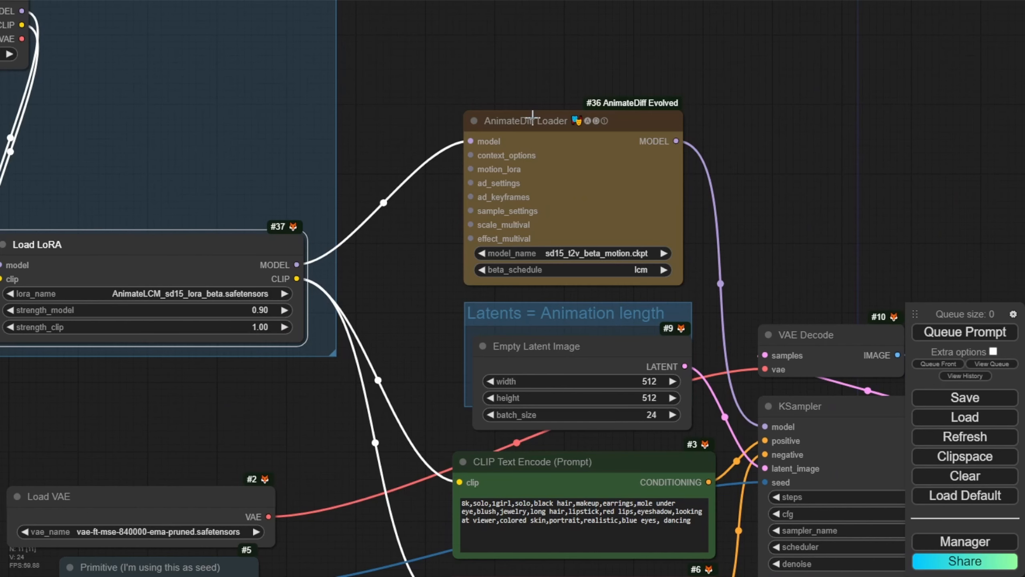
# Set the AnimateDiff Loader's model to AnimateLCM_sd15_t2v_beta.ckpt, widen the node, and check the source file sd15_t2v_beta.ckpt on Hugging Face
pyautogui.moveTo(531, 116); pyautogui.dragTo(532, 70)
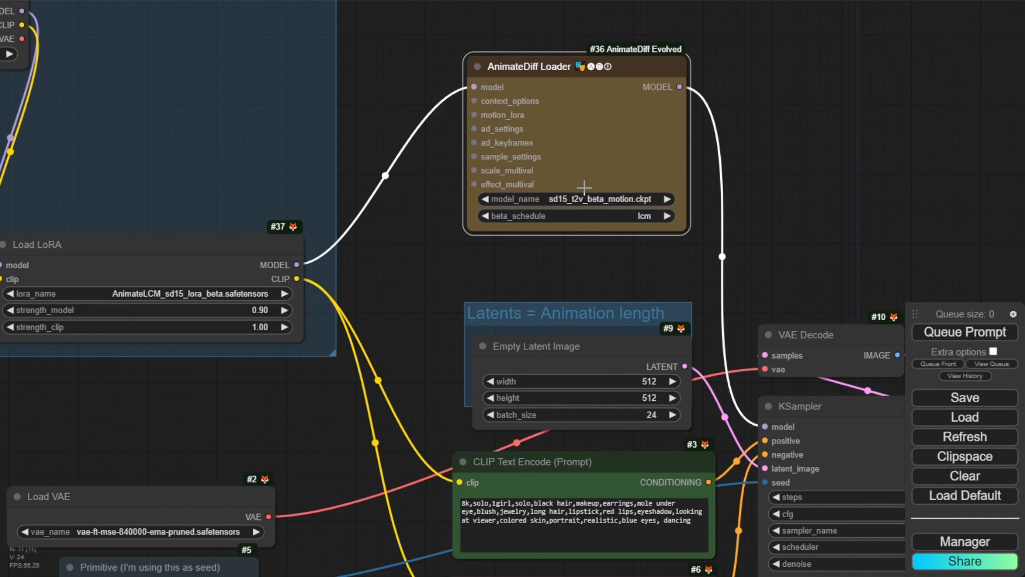
pyautogui.click(577, 199)
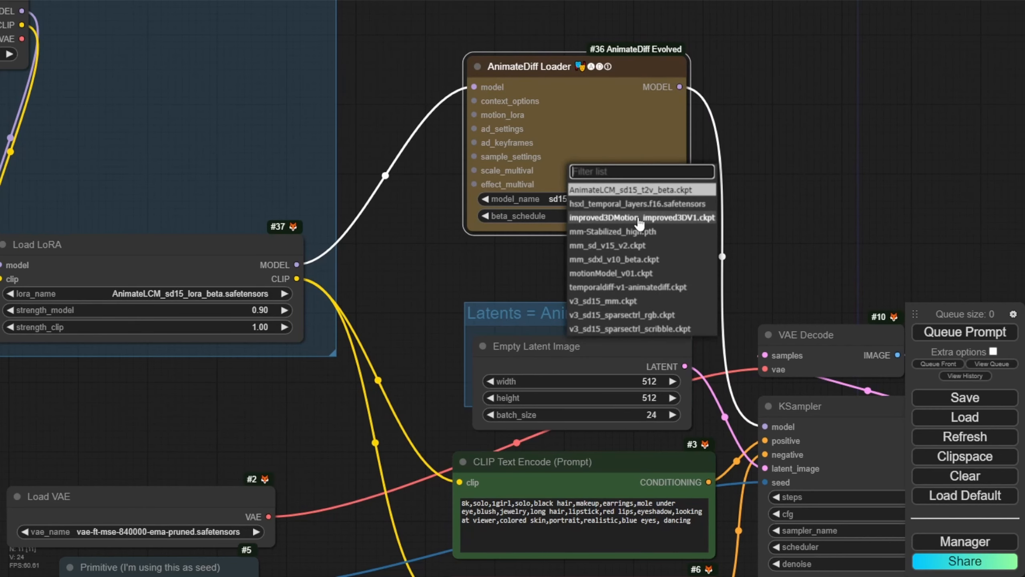
pyautogui.scroll(5, 737, 216)
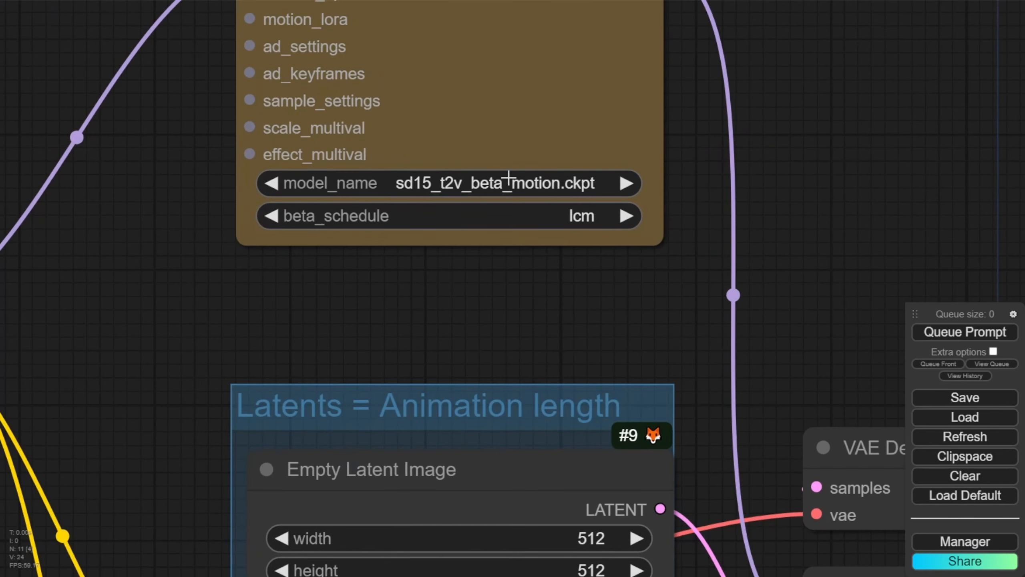
pyautogui.click(523, 173)
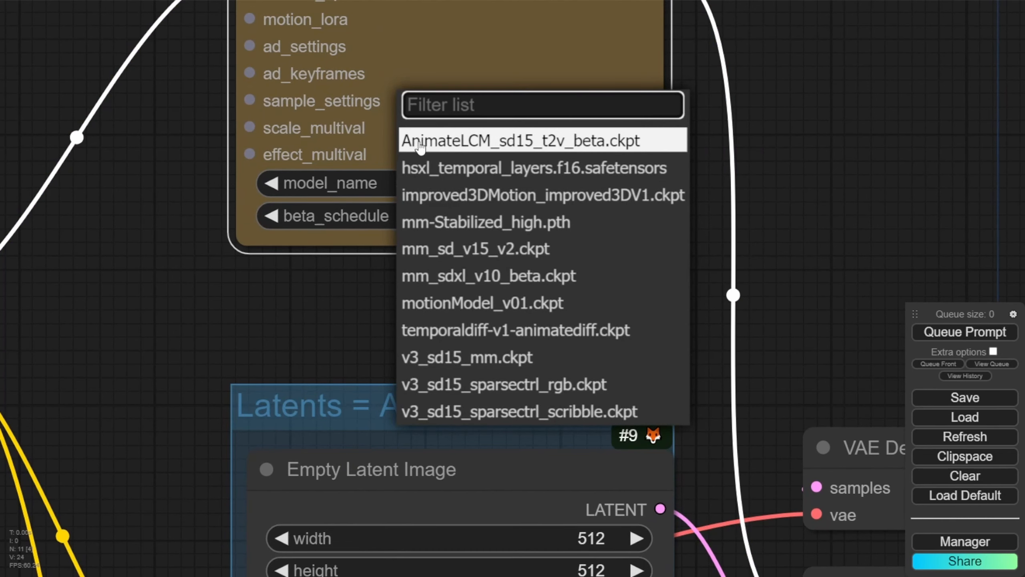
pyautogui.click(614, 146)
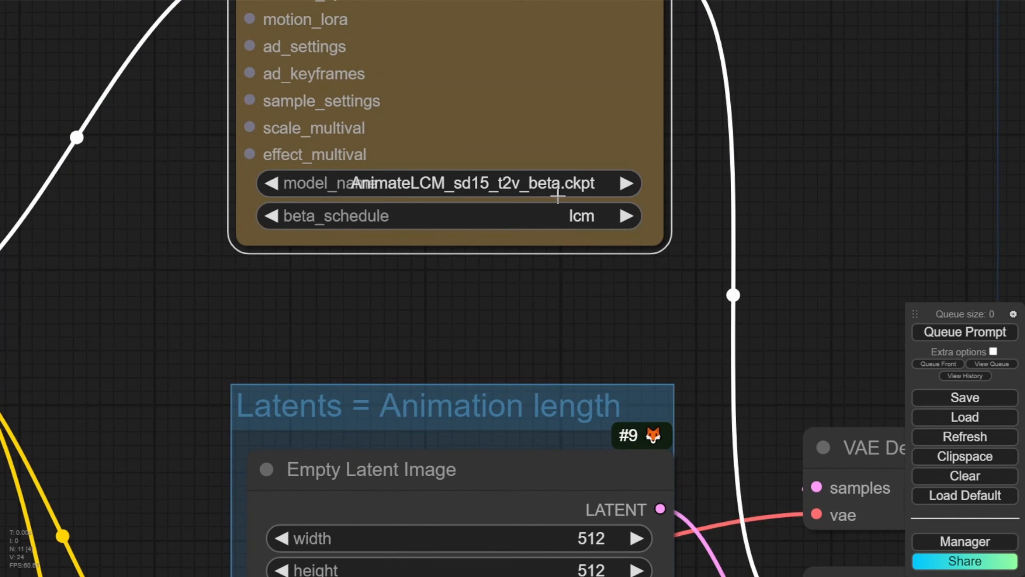
pyautogui.moveTo(661, 240); pyautogui.dragTo(742, 234)
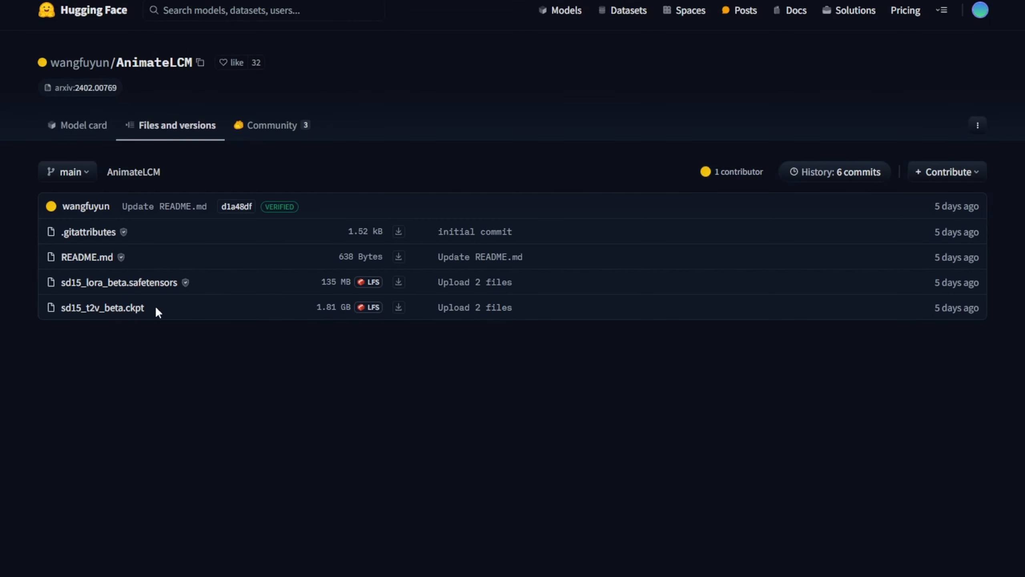
pyautogui.moveTo(157, 311); pyautogui.dragTo(60, 309)
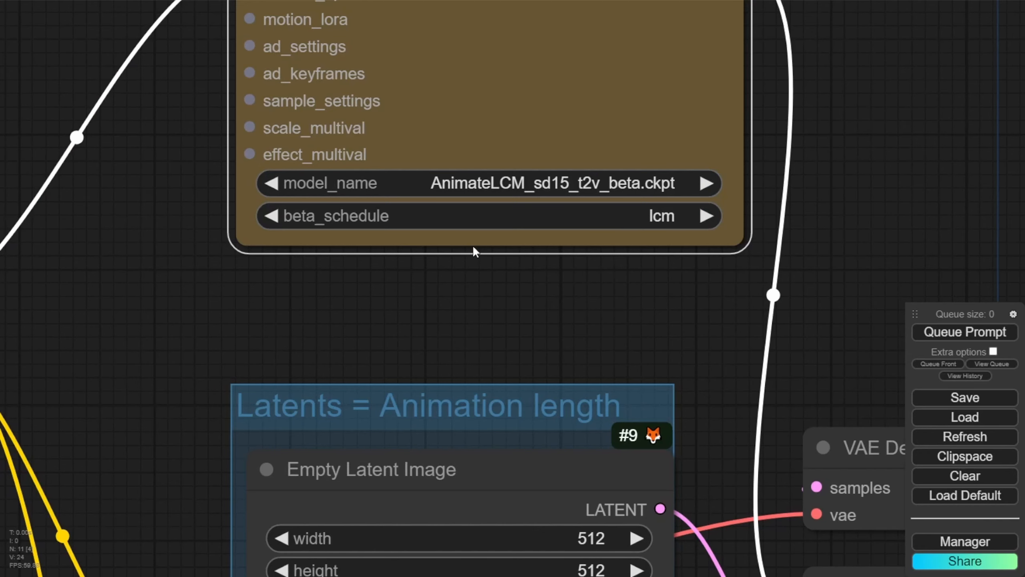
# Switch the AnimateDiff Loader's beta_schedule to lcm[100_ots] and back to lcm
pyautogui.click(504, 214)
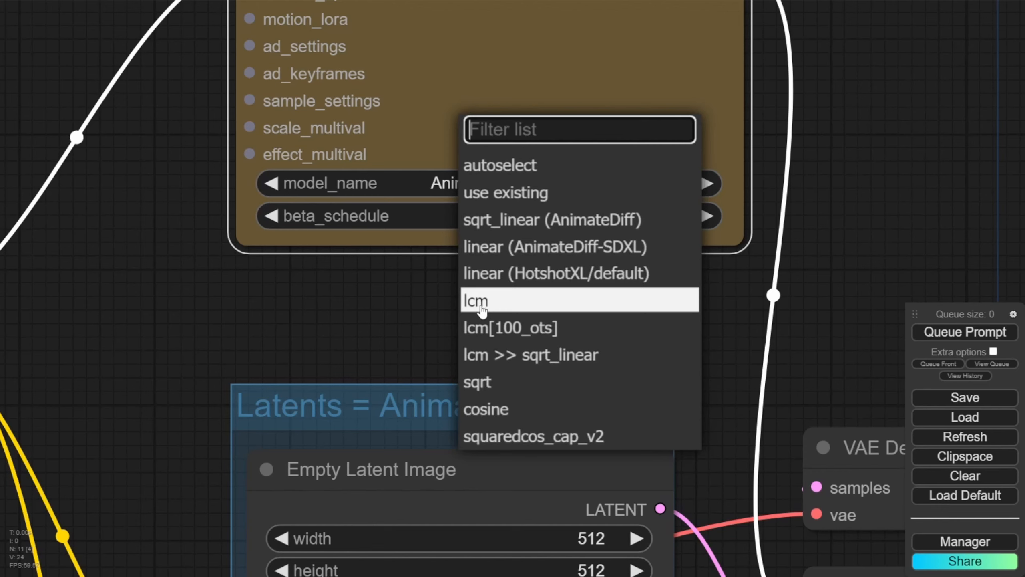
pyautogui.click(480, 334)
pyautogui.click(546, 216)
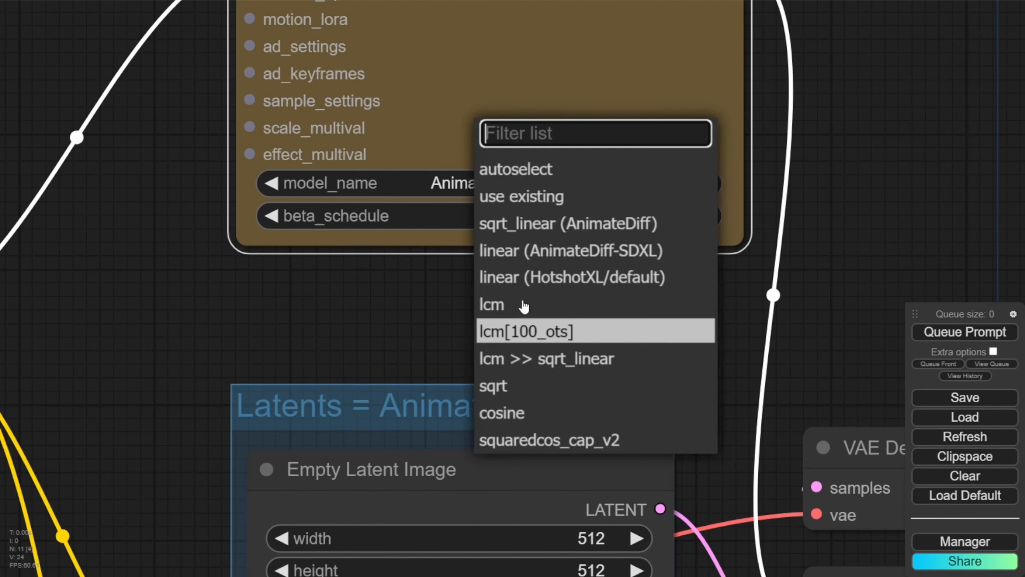
pyautogui.click(524, 306)
# Move the AnimateDiff Loader node closer to the "Latents = Animation length" group
pyautogui.scroll(-3, 505, 301)
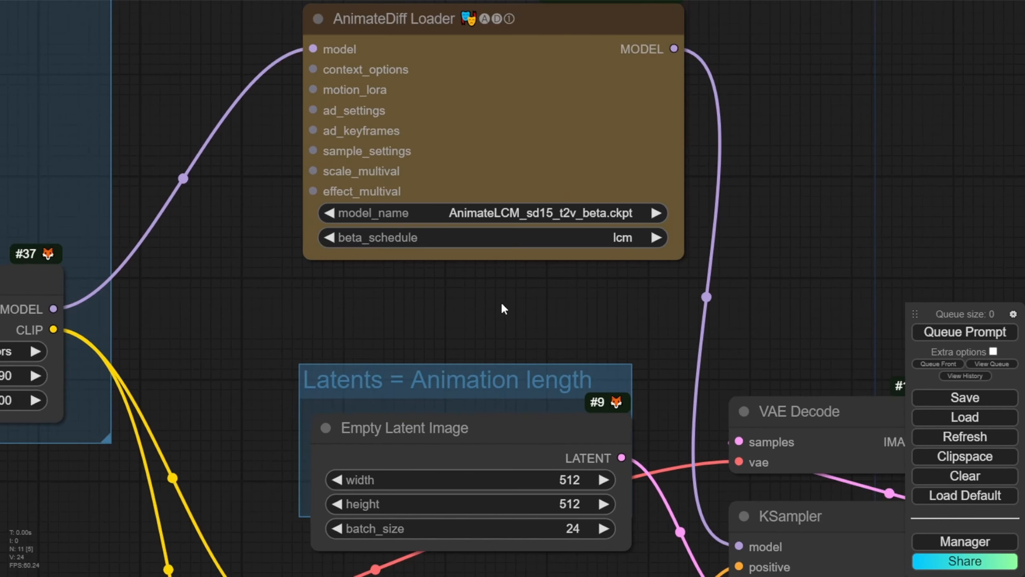
pyautogui.scroll(-1, 503, 306)
pyautogui.moveTo(541, 44); pyautogui.dragTo(508, 79)
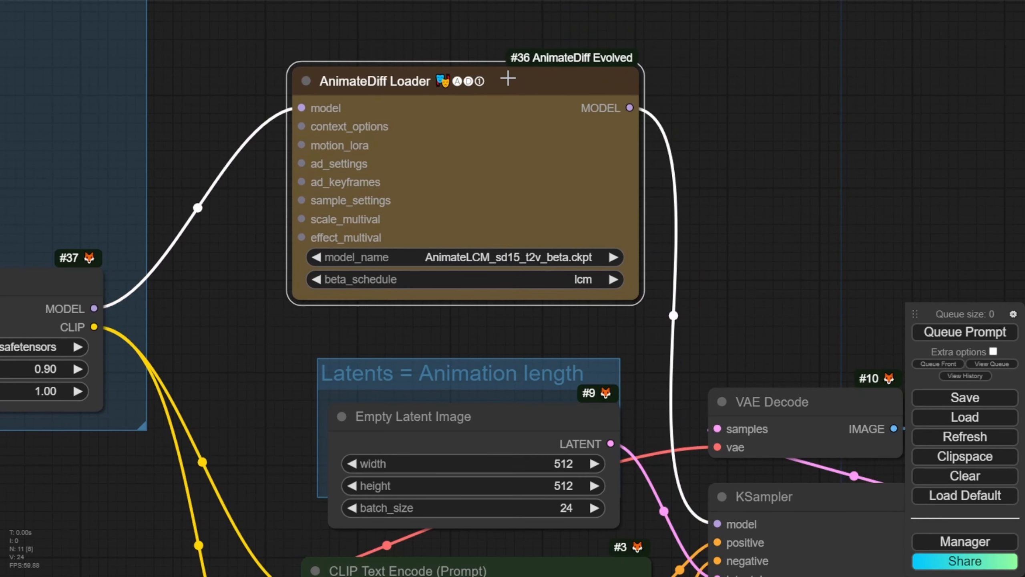
pyautogui.scroll(-5, 259, 158)
pyautogui.scroll(5, 275, 174)
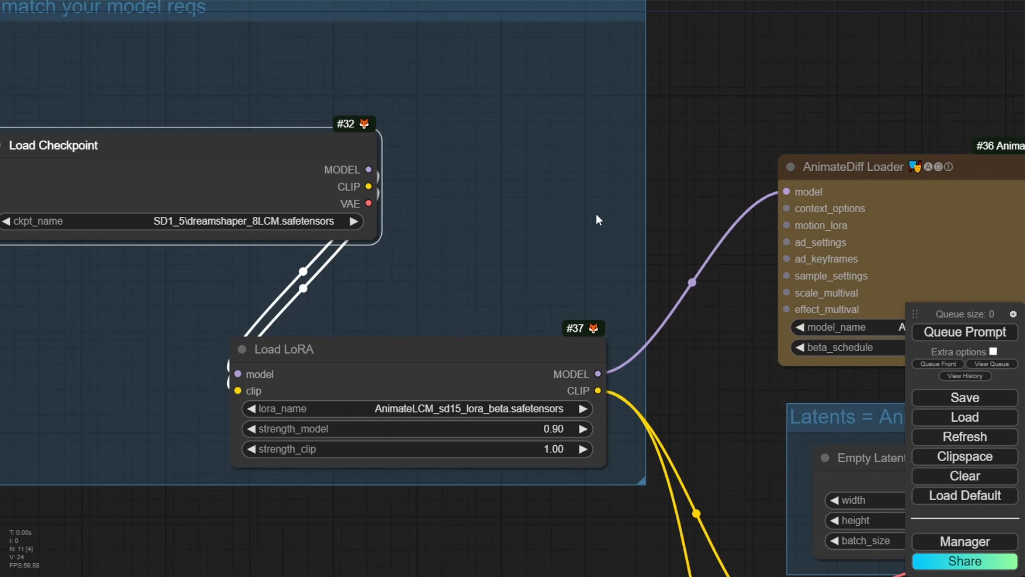
# Queue the prompt and review the generated dance video in Video Combine together with the node setup
pyautogui.scroll(-4, 579, 221)
pyautogui.click(991, 334)
pyautogui.moveTo(973, 146); pyautogui.dragTo(448, 17)
pyautogui.scroll(-3, 447, 17)
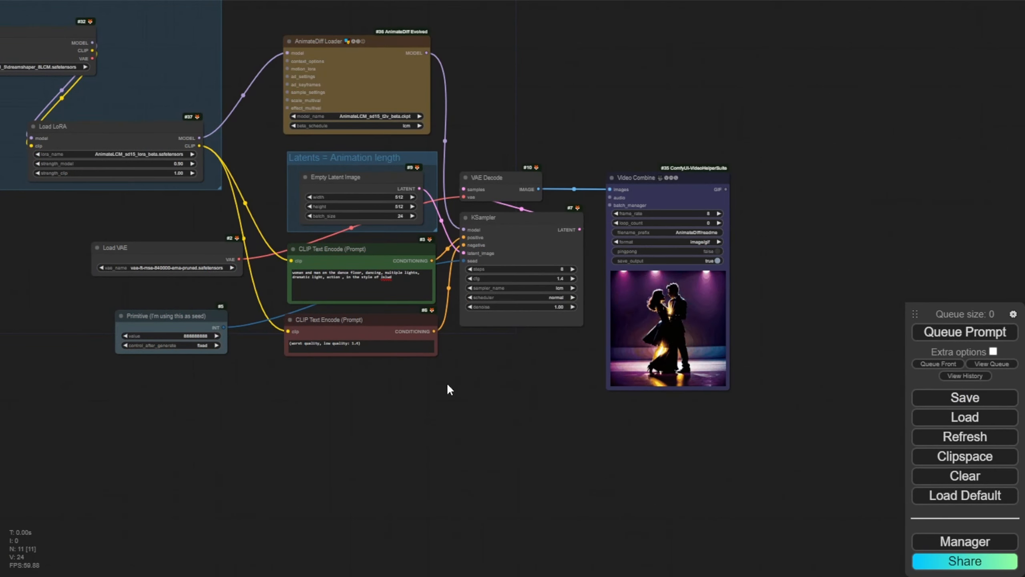
pyautogui.moveTo(441, 396); pyautogui.dragTo(513, 441)
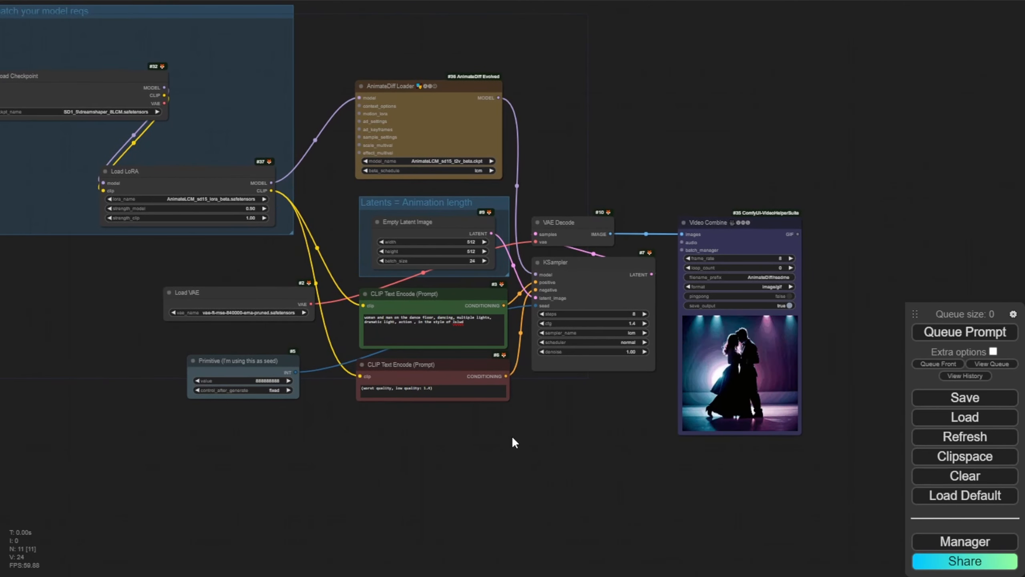
pyautogui.scroll(4, 517, 434)
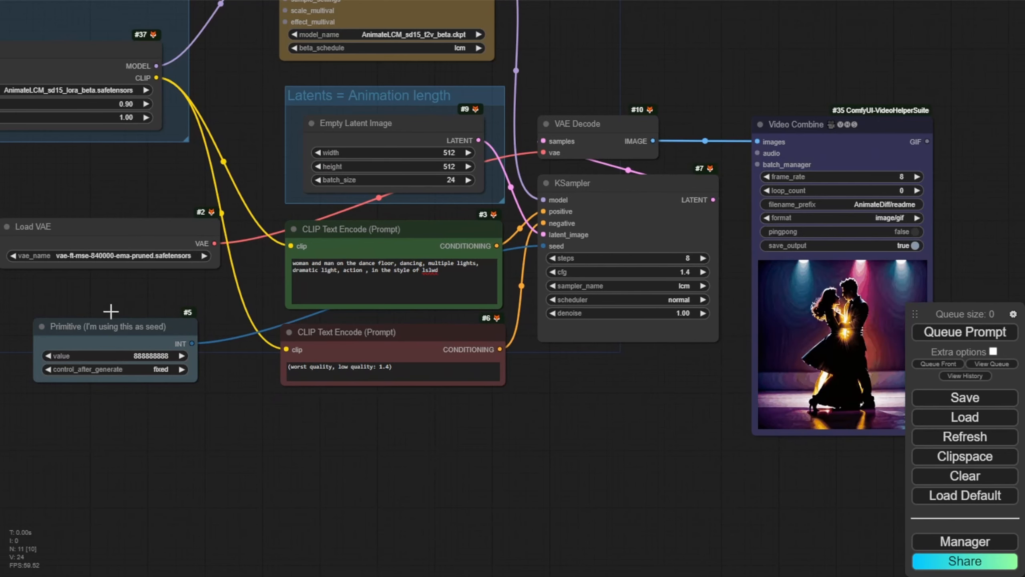
pyautogui.moveTo(134, 488); pyautogui.dragTo(288, 533)
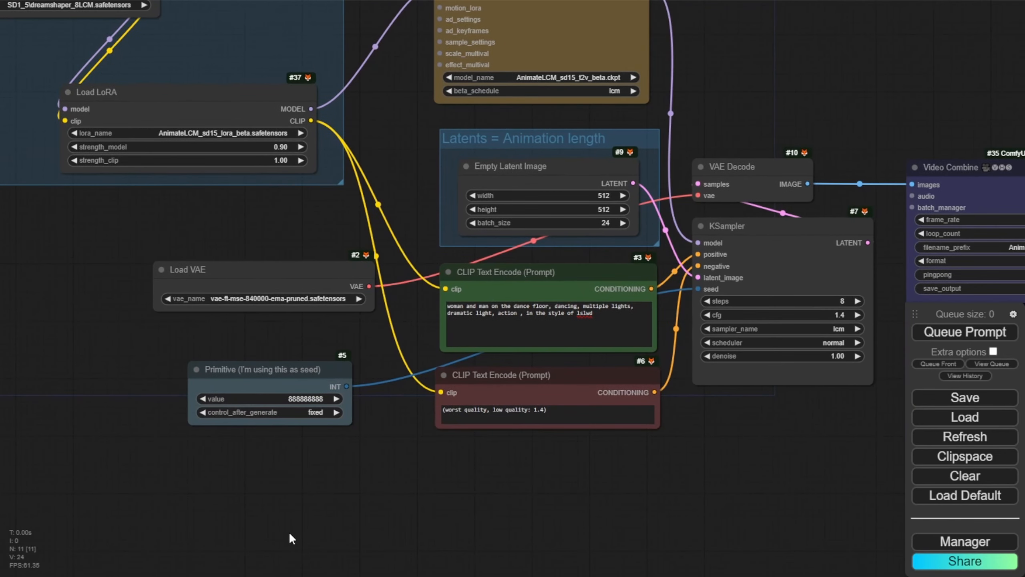
pyautogui.scroll(-2, 293, 533)
pyautogui.scroll(2, 152, 447)
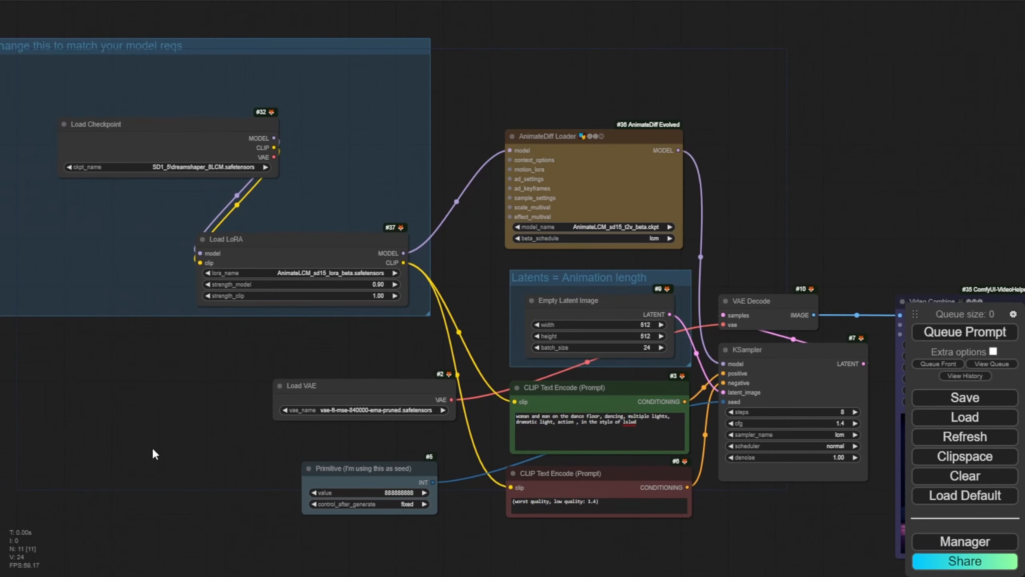
# Move Load Checkpoint to the group's upper-left corner, set its checkpoint to SD1_5\realisticVisionV60B1_v60B1VAE.safetensors, and widen the node
pyautogui.moveTo(152, 447); pyautogui.dragTo(186, 497)
pyautogui.moveTo(169, 229); pyautogui.dragTo(111, 174)
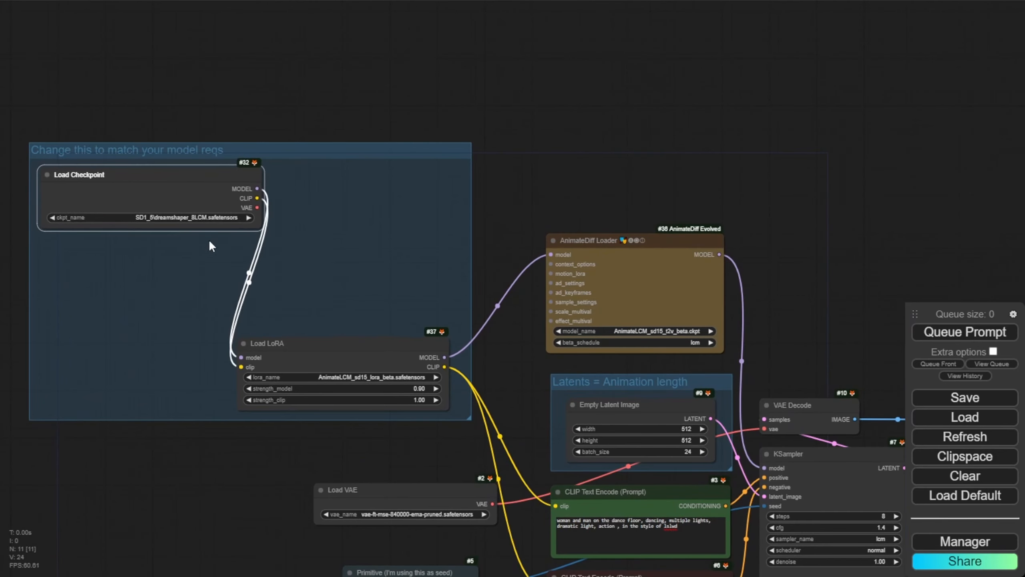
pyautogui.scroll(5, 206, 250)
pyautogui.scroll(-2, 206, 252)
pyautogui.click(212, 202)
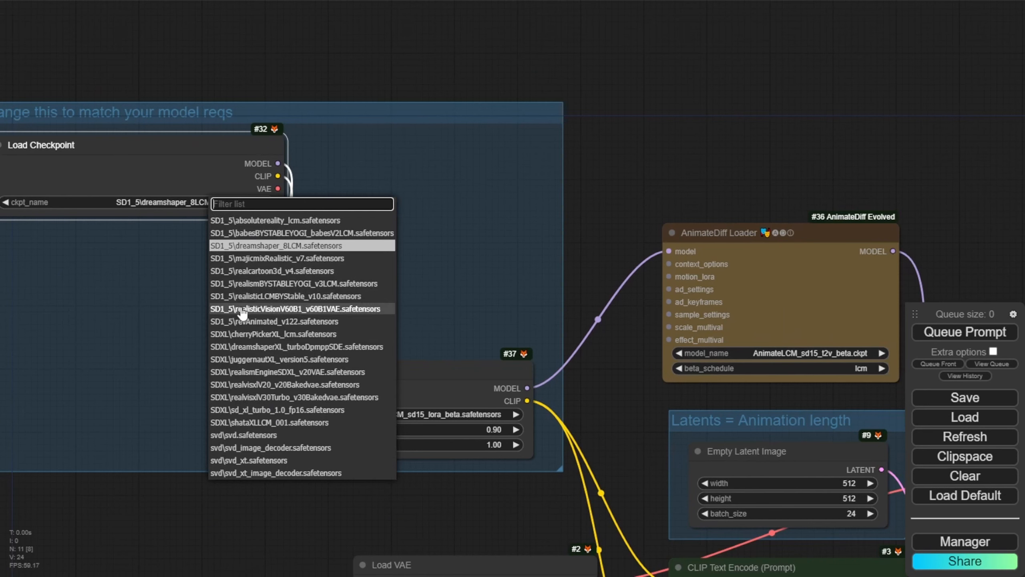
pyautogui.click(263, 309)
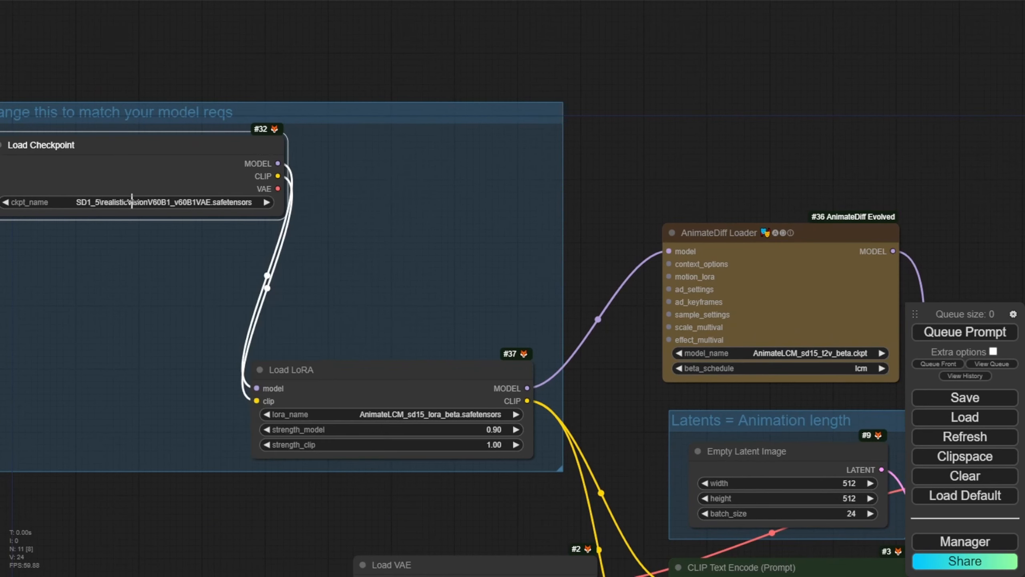
pyautogui.moveTo(279, 211); pyautogui.dragTo(257, 217)
pyautogui.scroll(3, 234, 218)
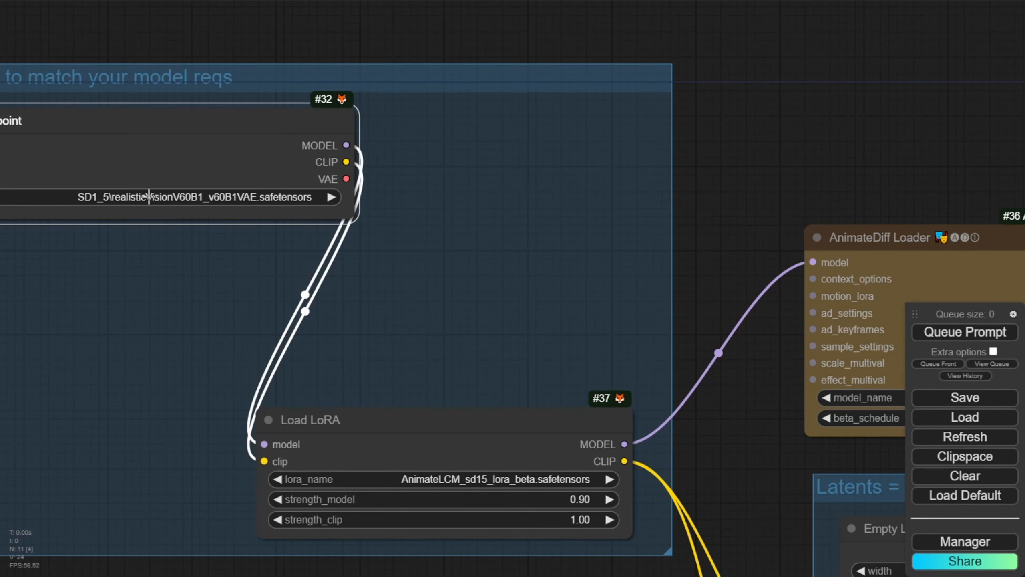
# Queue the prompt with the Realistic Vision checkpoint and view the generated video in Video Combine
pyautogui.scroll(-5, 308, 271)
pyautogui.click(965, 331)
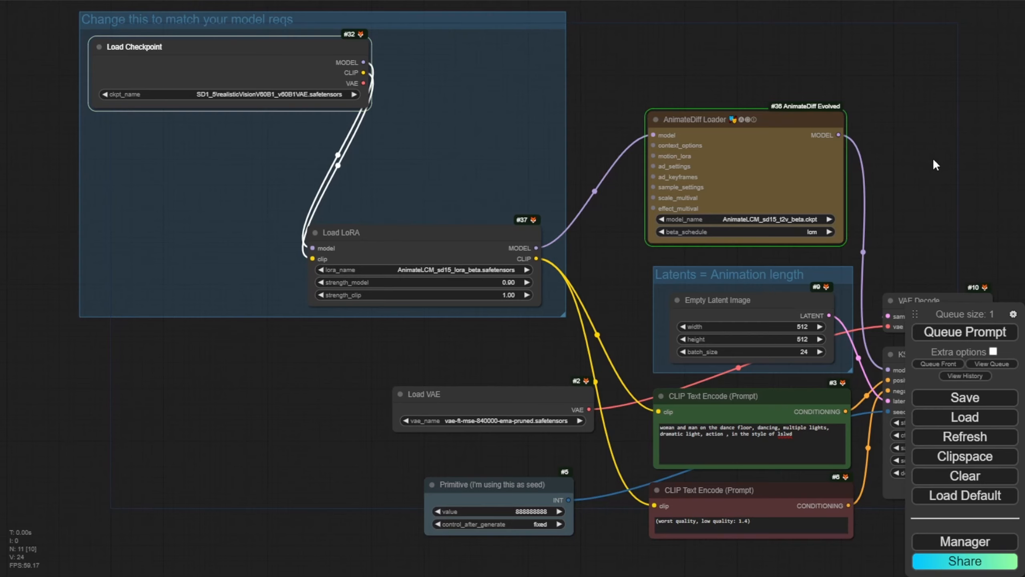
pyautogui.moveTo(933, 158); pyautogui.dragTo(481, 92)
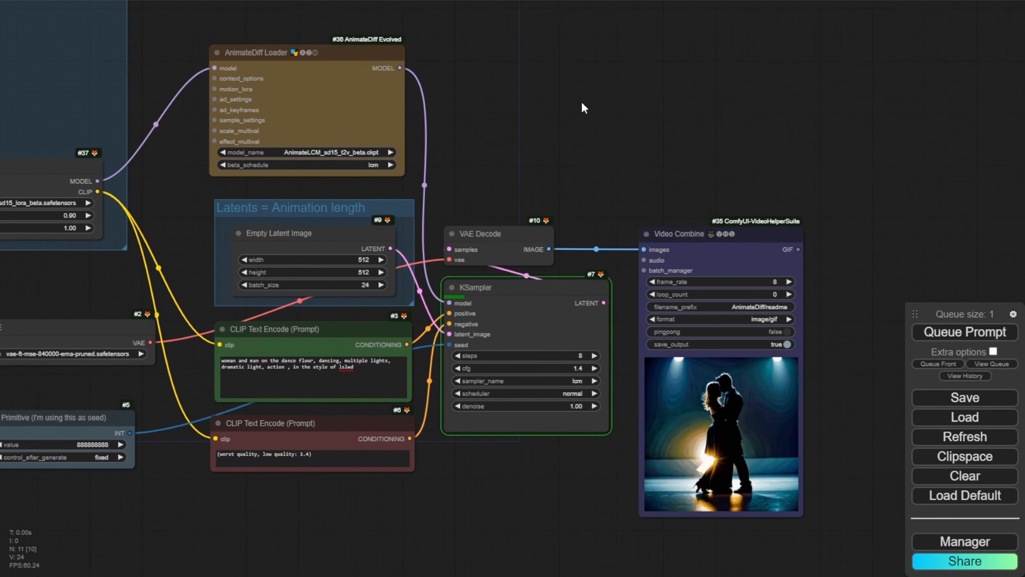
pyautogui.scroll(-3, 592, 104)
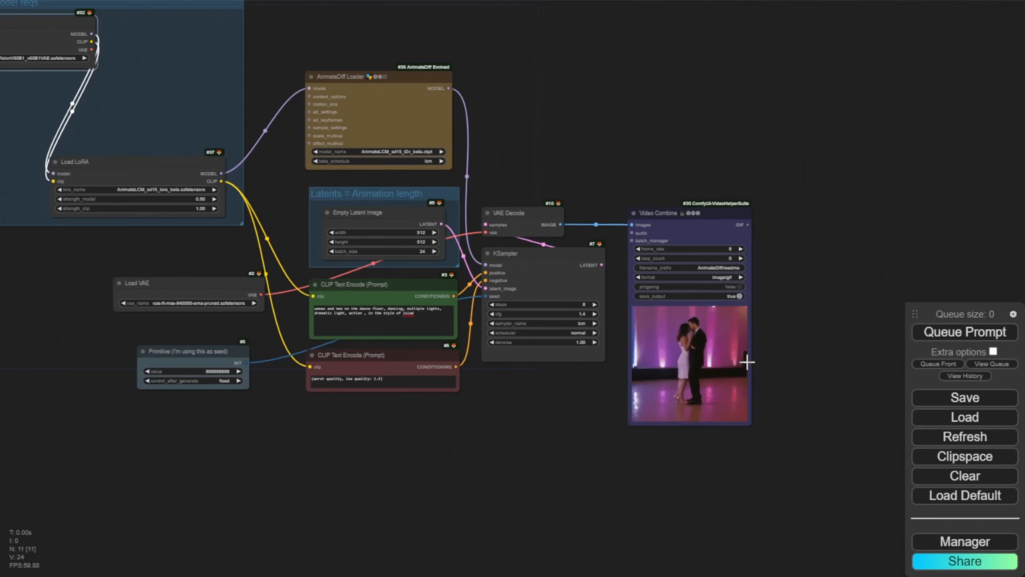
pyautogui.scroll(10, 745, 362)
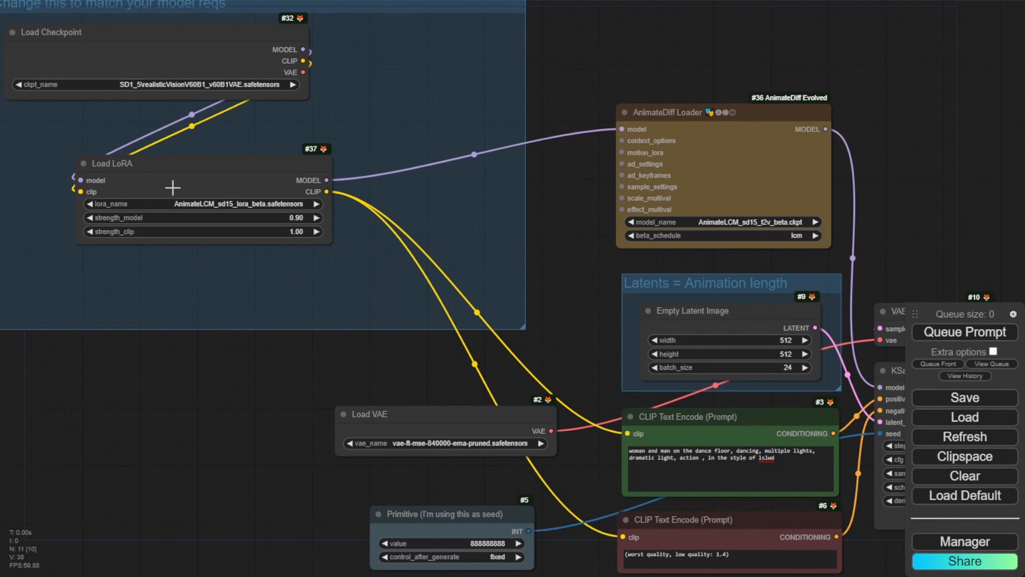
# Duplicate the Load LoRA node and place the copy below the original
pyautogui.click(173, 181)
pyautogui.click(185, 320)
pyautogui.hotkey('ctrl', 'v')
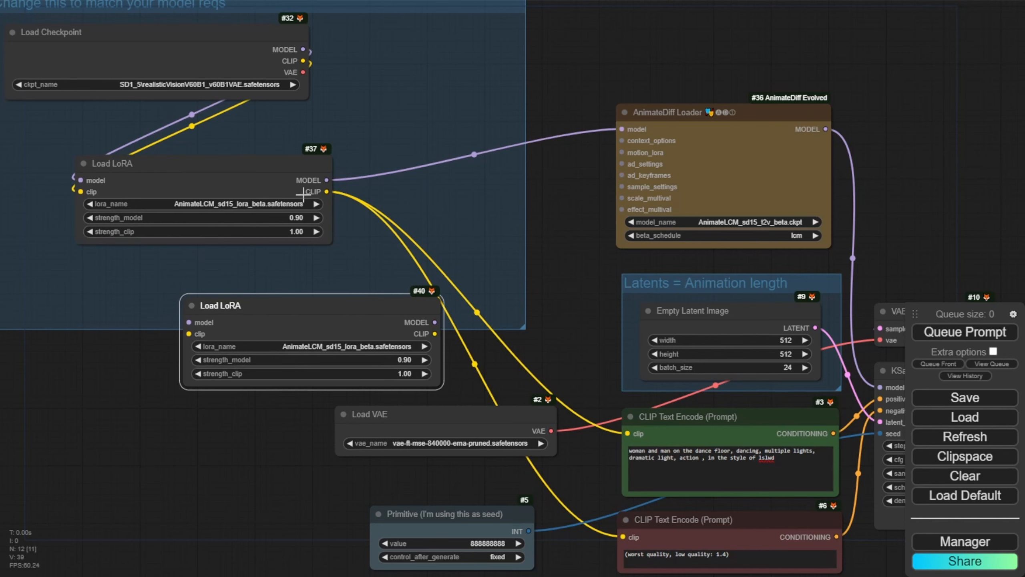
# Connect the original Load LoRA's MODEL and CLIP outputs to the copy, and the copy's CLIP output to both CLIP Text Encode nodes
pyautogui.moveTo(328, 178); pyautogui.dragTo(265, 297)
pyautogui.moveTo(328, 192); pyautogui.dragTo(189, 334)
pyautogui.moveTo(435, 334); pyautogui.dragTo(627, 433)
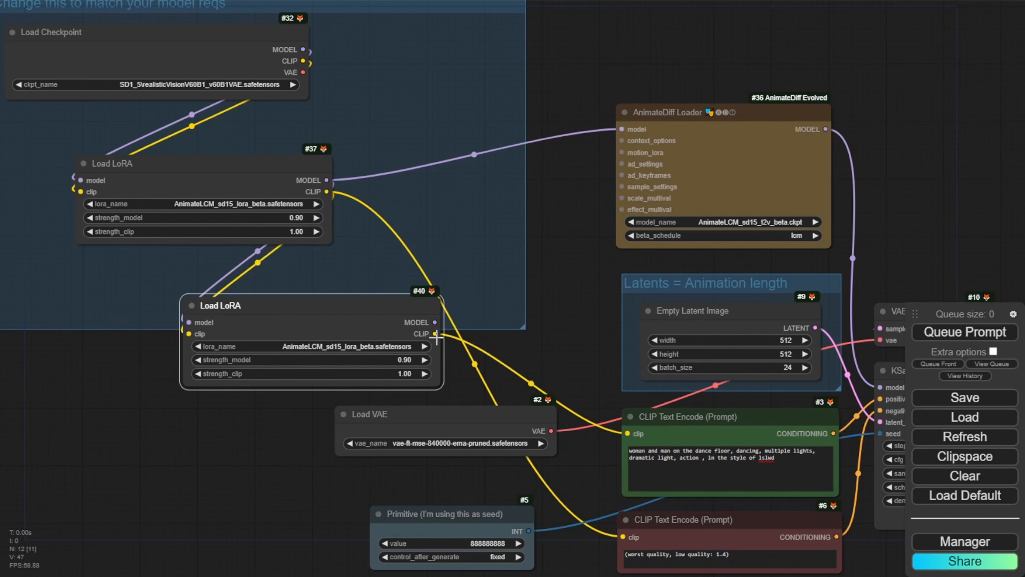
pyautogui.moveTo(435, 334); pyautogui.dragTo(623, 537)
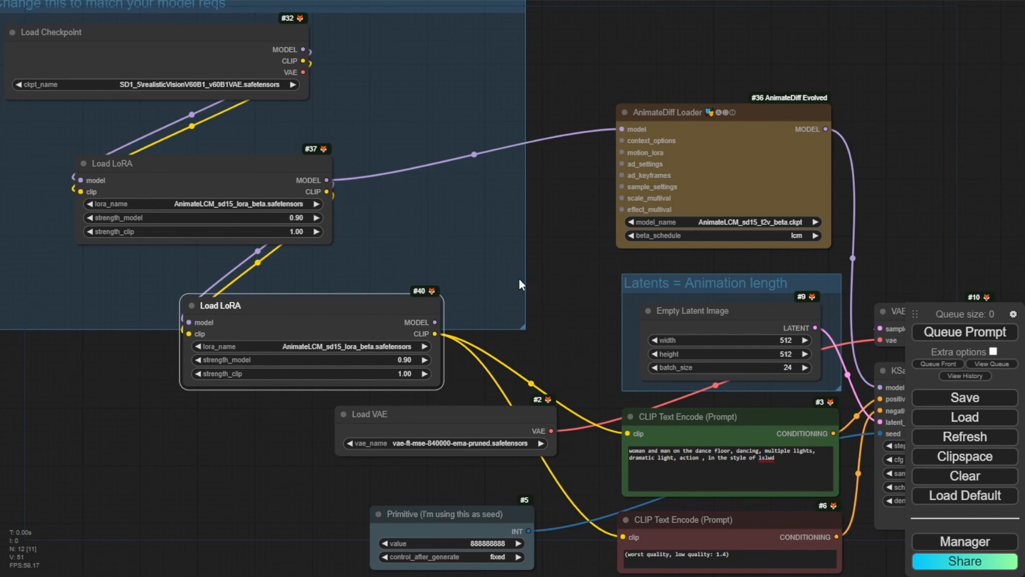
# Rearrange both Load LoRA nodes inside the group and set the copy to SD1-5\add_detail.safetensors with strength_model 0.70
pyautogui.moveTo(254, 163); pyautogui.dragTo(186, 136)
pyautogui.moveTo(300, 306); pyautogui.dragTo(388, 226)
pyautogui.click(404, 267)
pyautogui.click(407, 271)
# Queue the prompt with the add_detail LoRA in place and examine the dancing couple video up close in Video Combine
pyautogui.scroll(-3, 168, 469)
pyautogui.moveTo(168, 470); pyautogui.dragTo(87, 279)
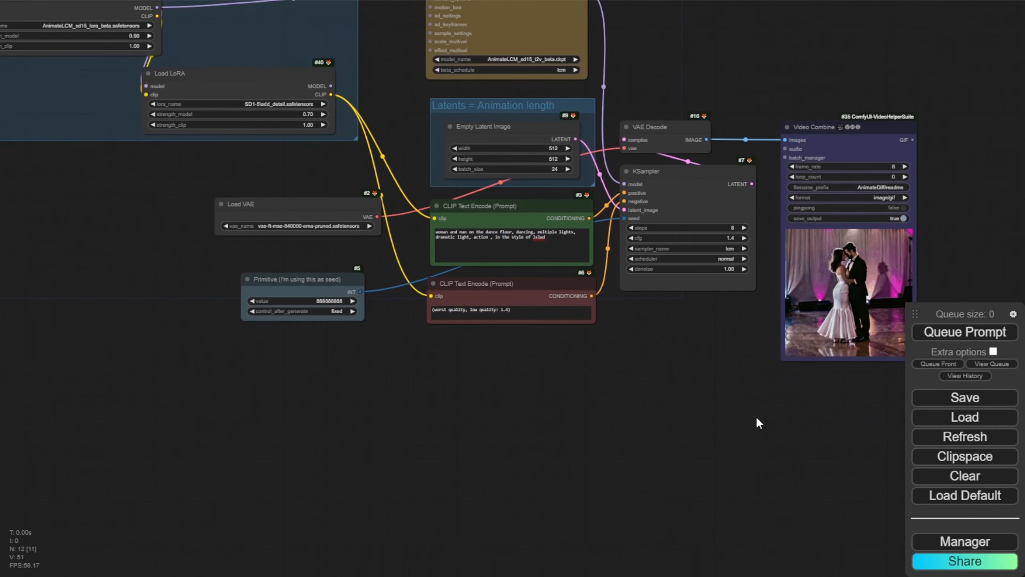
pyautogui.moveTo(444, 397); pyautogui.dragTo(436, 434)
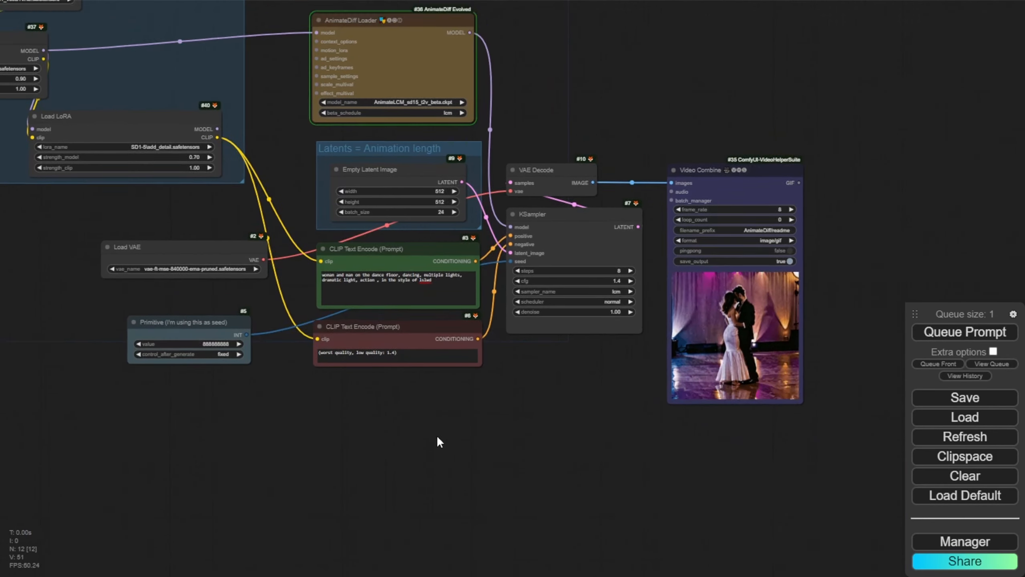
pyautogui.scroll(7, 524, 428)
pyautogui.moveTo(614, 424); pyautogui.dragTo(202, 426)
pyautogui.scroll(6, 457, 406)
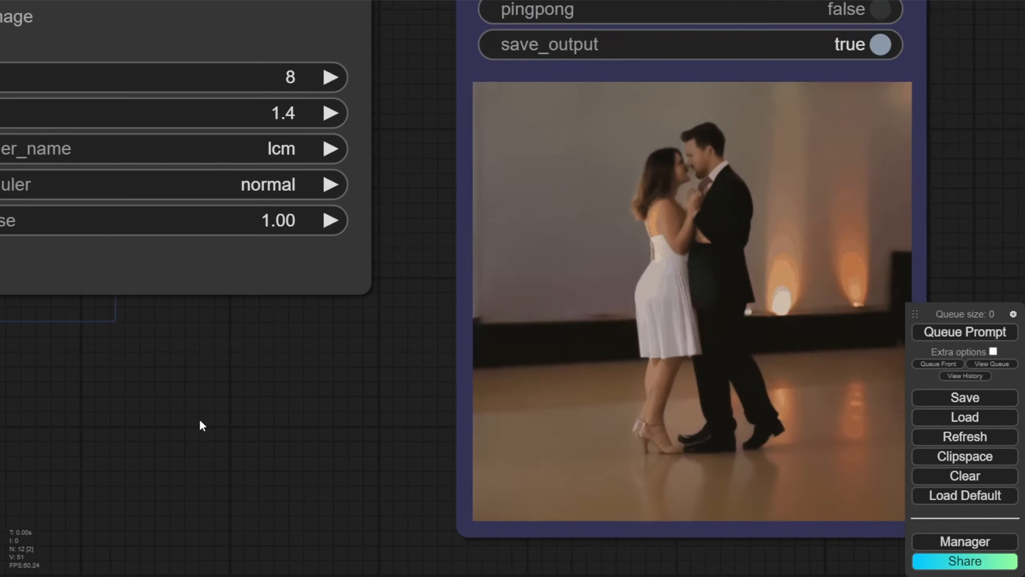
pyautogui.moveTo(503, 288); pyautogui.dragTo(390, 304)
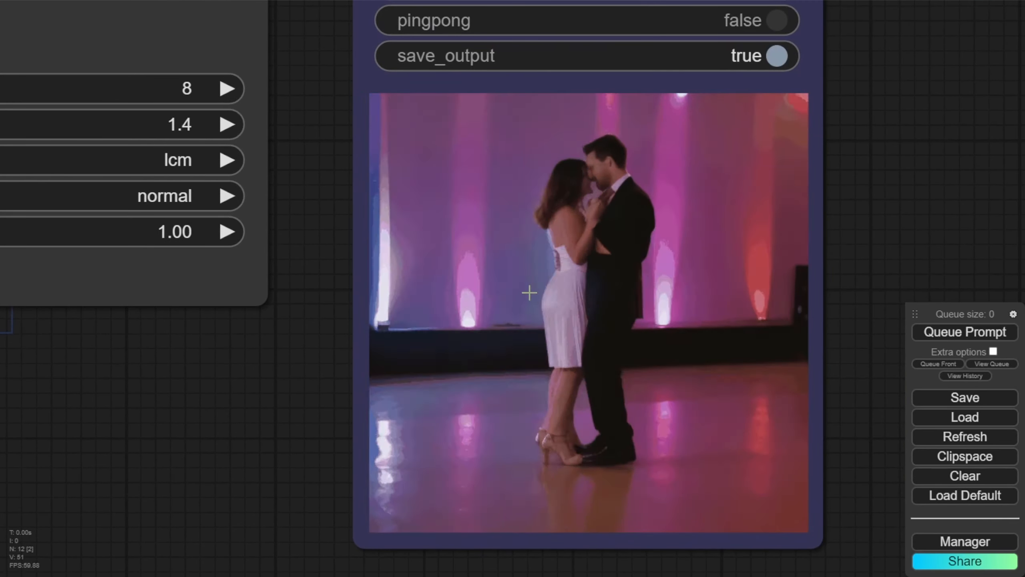
pyautogui.scroll(-7, 524, 294)
pyautogui.scroll(-2, 369, 346)
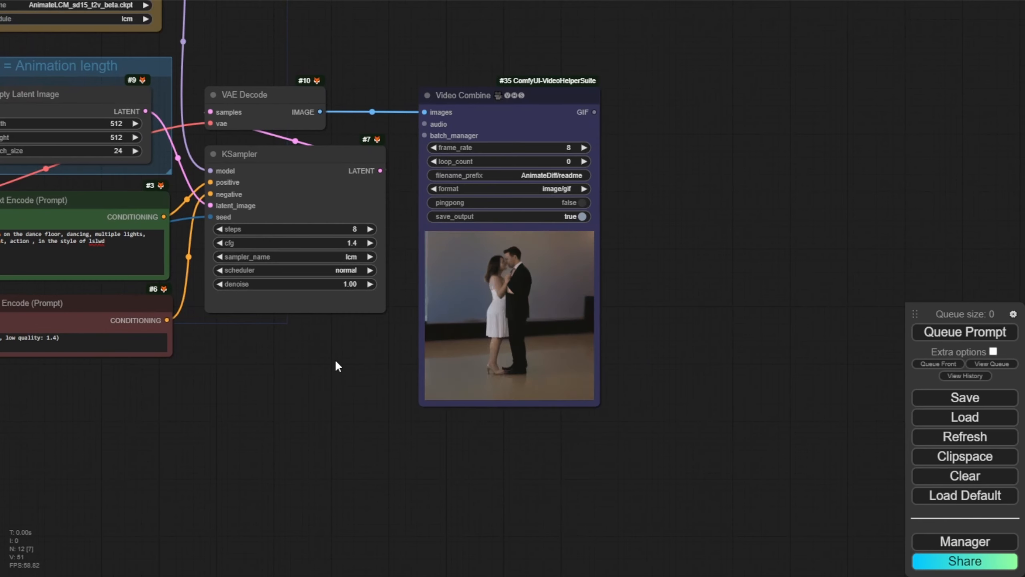
# Set the KSampler's steps to 15 and its cfg to 2.0
pyautogui.moveTo(280, 376); pyautogui.dragTo(370, 399)
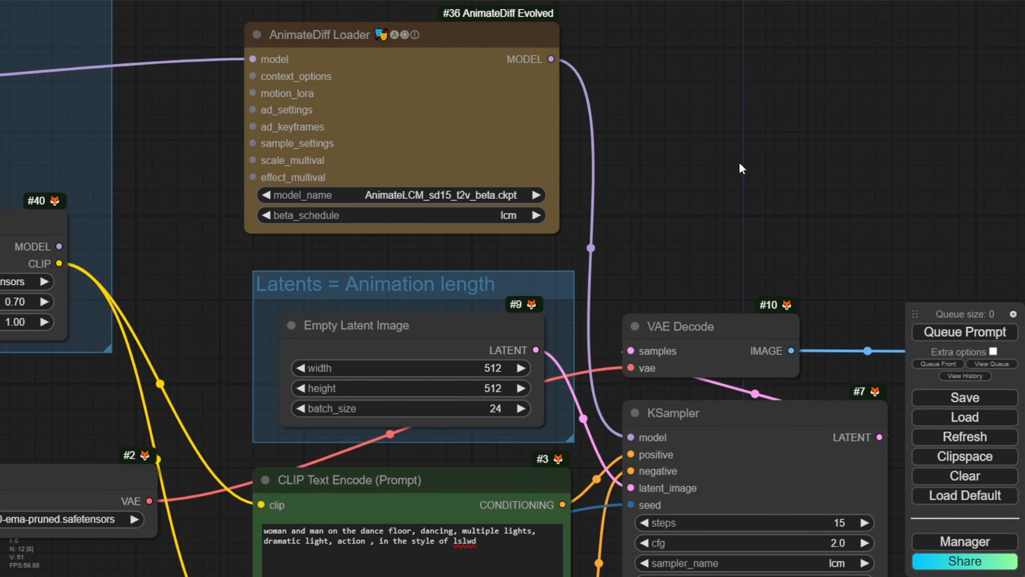
pyautogui.scroll(-3, 739, 162)
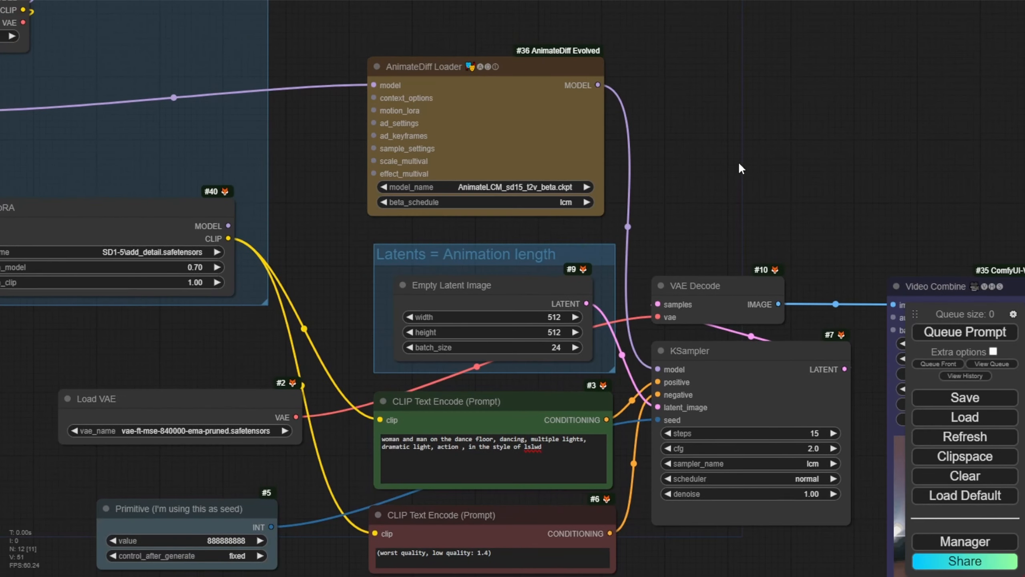
# Clear the entire dancing couple workflow from the canvas
pyautogui.moveTo(738, 162); pyautogui.dragTo(830, 234)
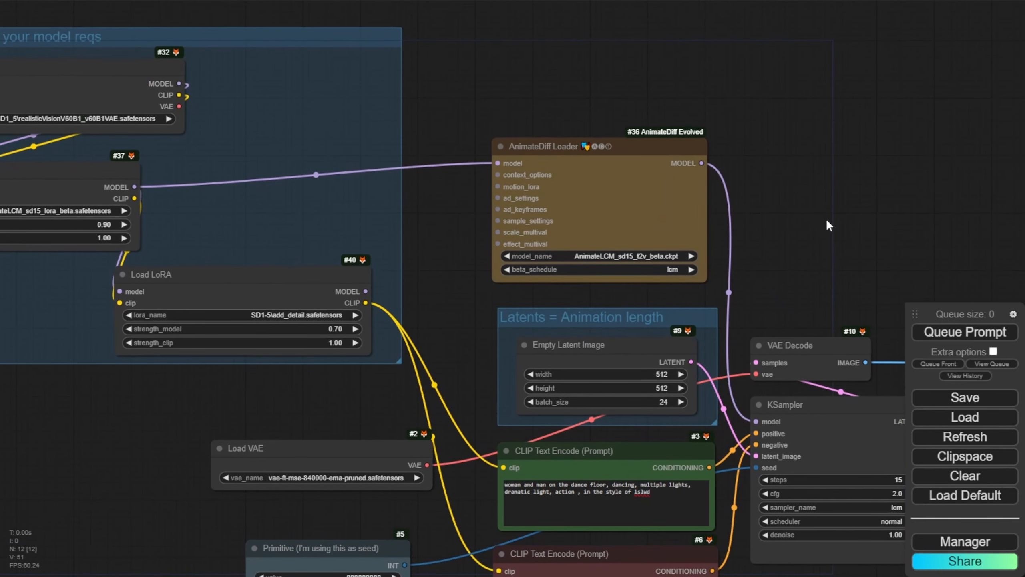
pyautogui.moveTo(584, 82); pyautogui.dragTo(628, 68)
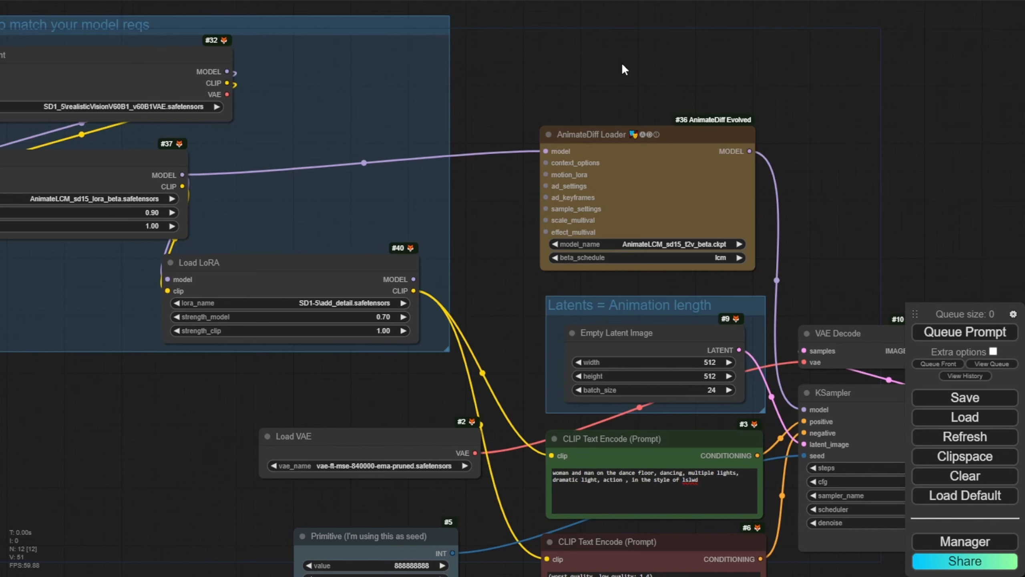
pyautogui.scroll(-5, 624, 69)
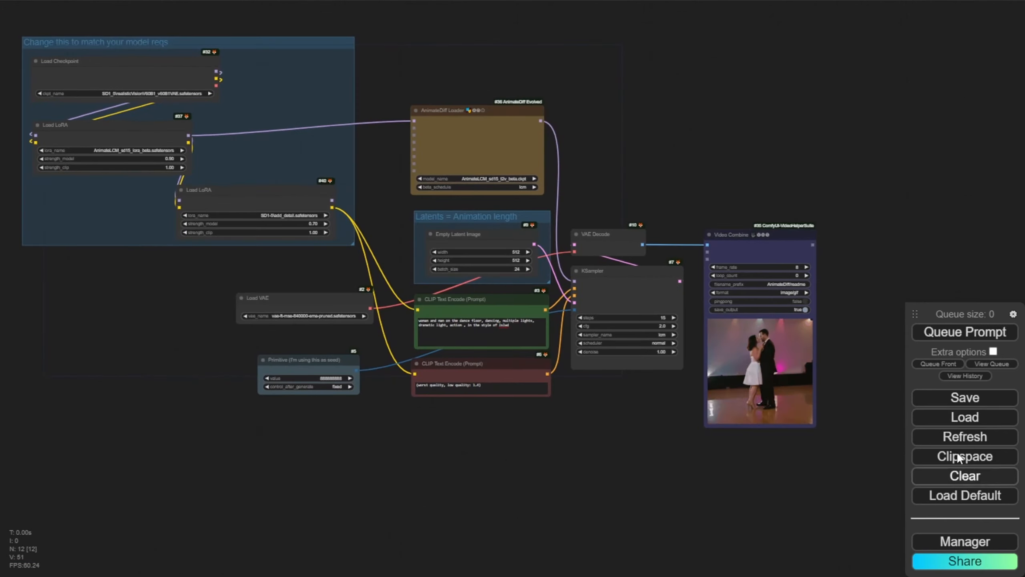
pyautogui.click(944, 476)
pyautogui.click(567, 56)
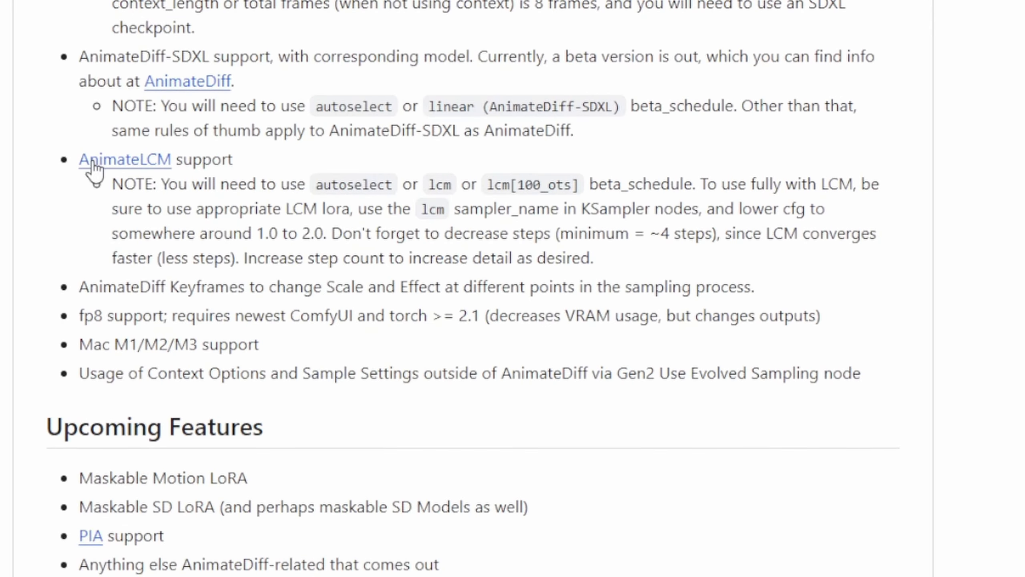
pyautogui.moveTo(64, 168); pyautogui.dragTo(825, 265)
pyautogui.scroll(15, 825, 265)
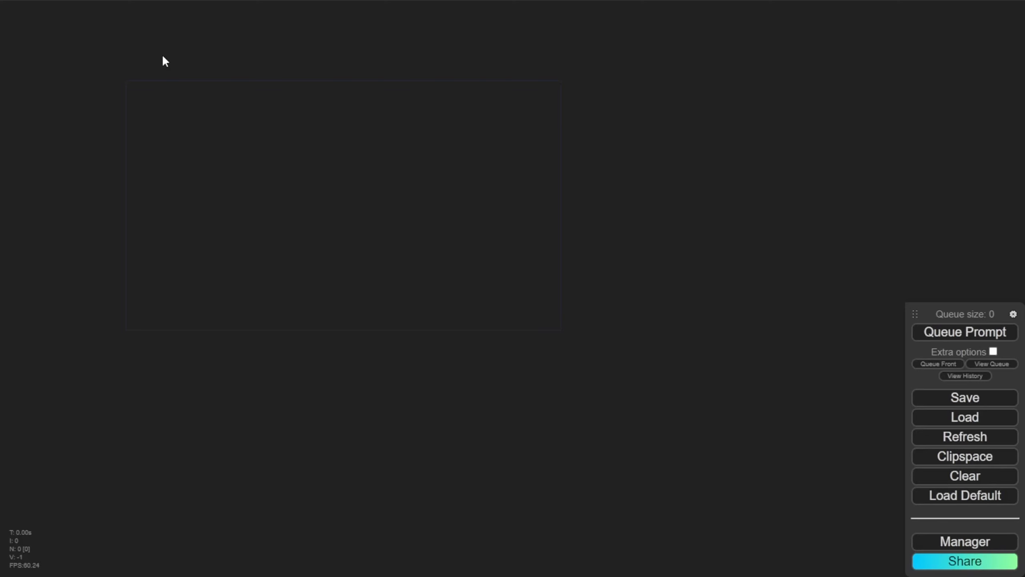
pyautogui.click(969, 504)
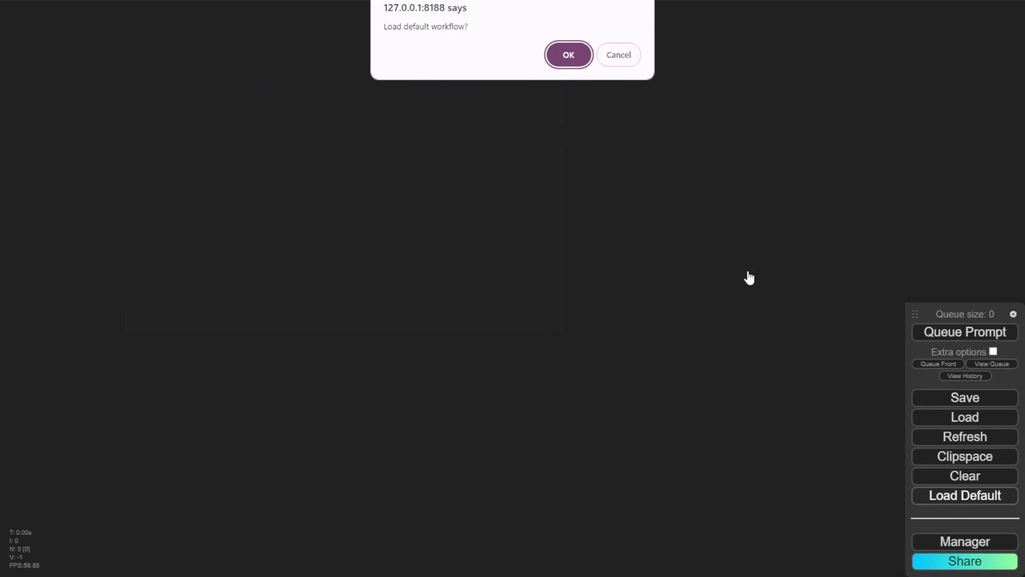
pyautogui.click(623, 48)
# Search the installed custom nodes for Animatediff in ComfyUI Manager and try updating AnimateDiff Evolved
pyautogui.click(957, 543)
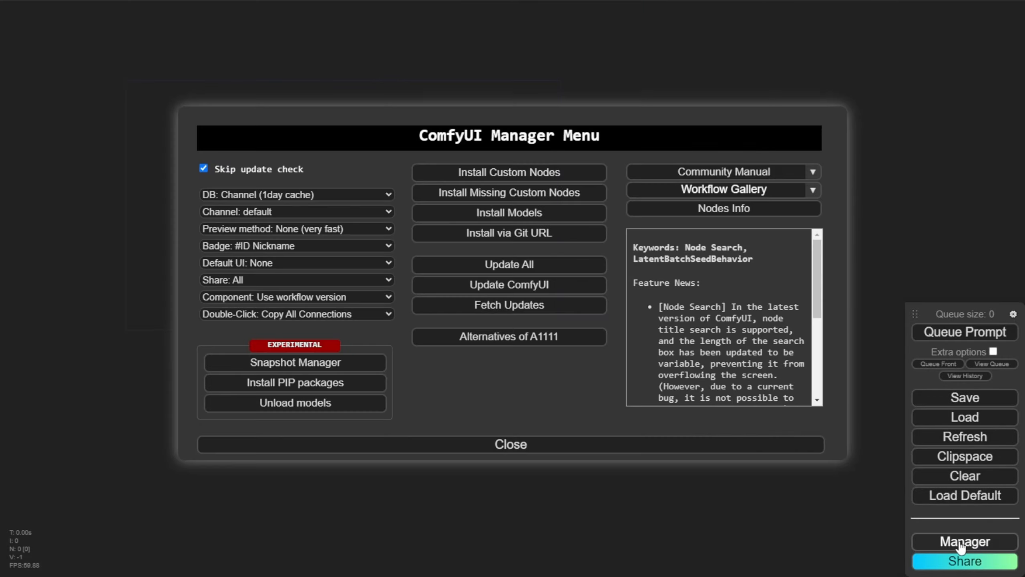
pyautogui.click(523, 177)
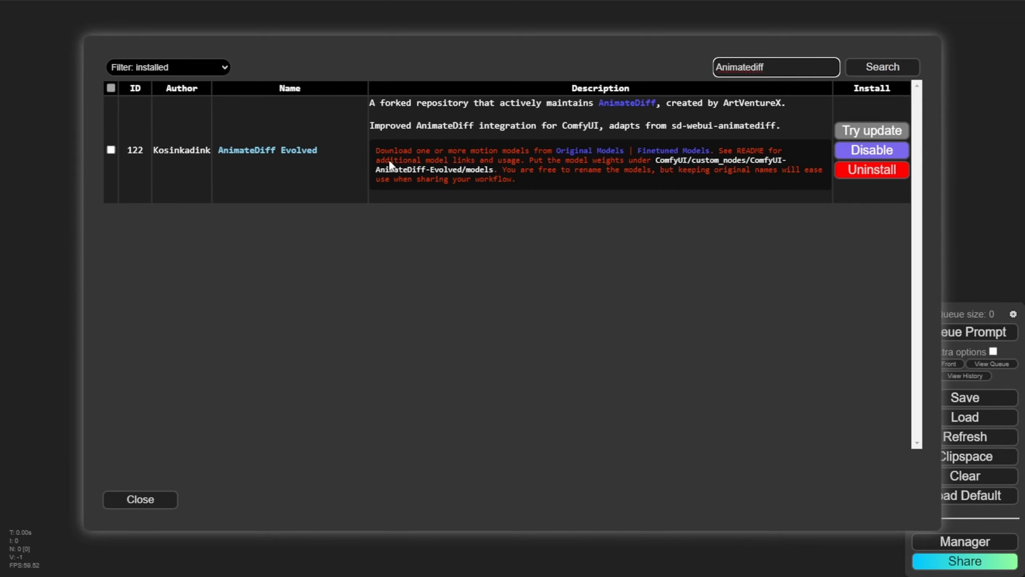
pyautogui.click(851, 136)
pyautogui.click(144, 499)
pyautogui.click(391, 447)
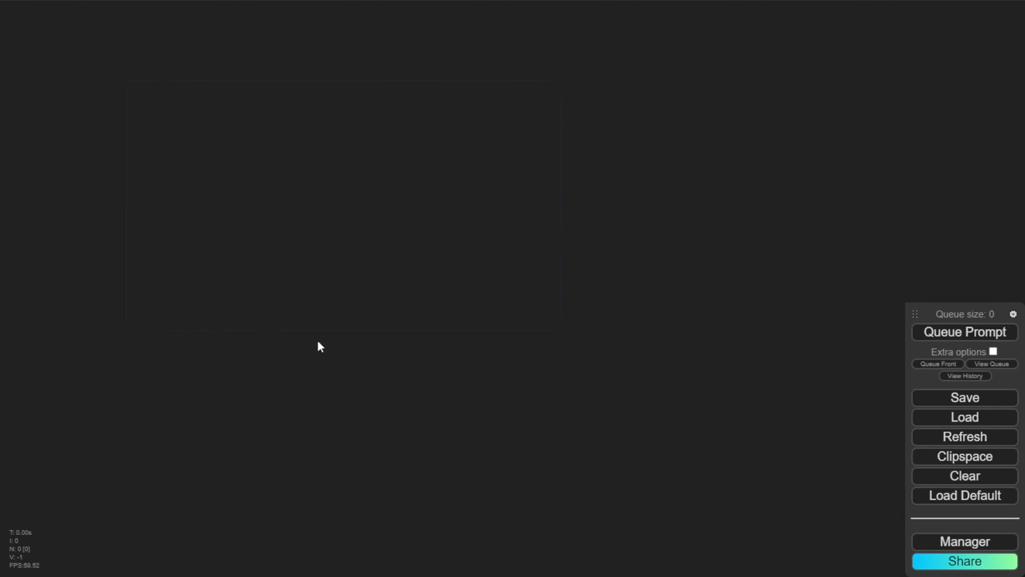
pyautogui.rightClick(203, 176)
pyautogui.click(229, 178)
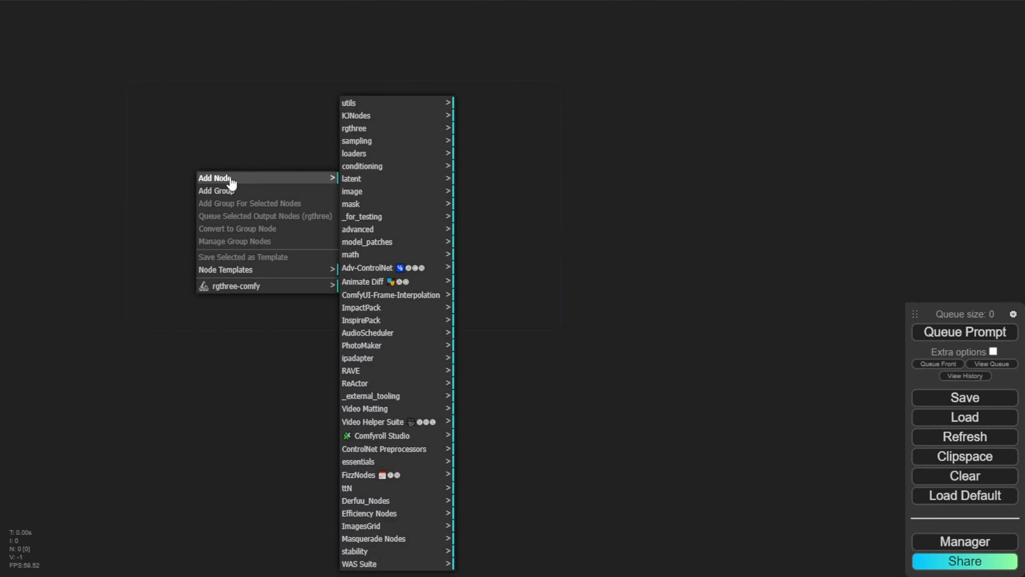
pyautogui.click(394, 283)
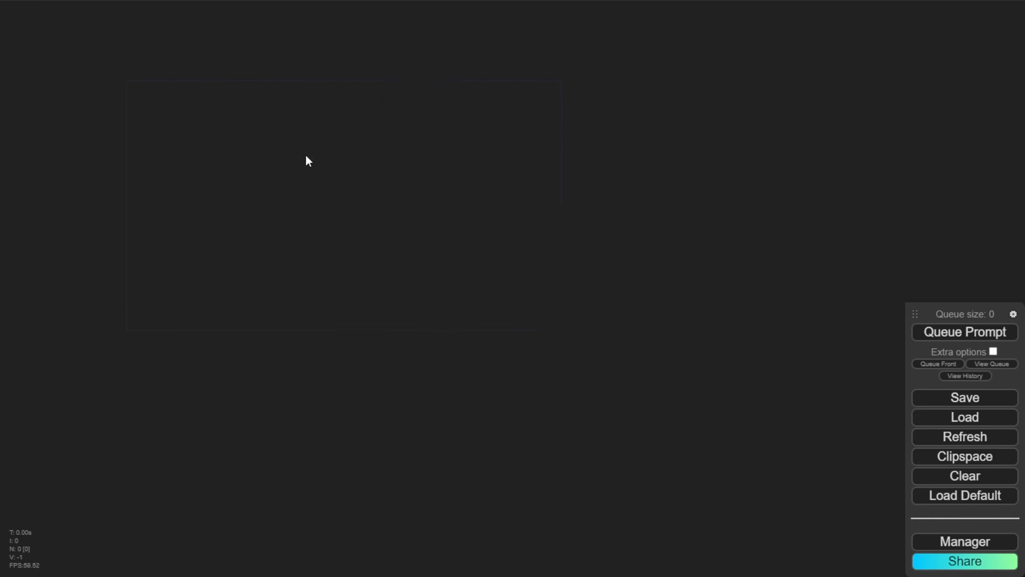
# Add the Gen1 AnimateDiff Loader node to the empty canvas and widen it so its model name fits
pyautogui.rightClick(299, 179)
pyautogui.click(315, 177)
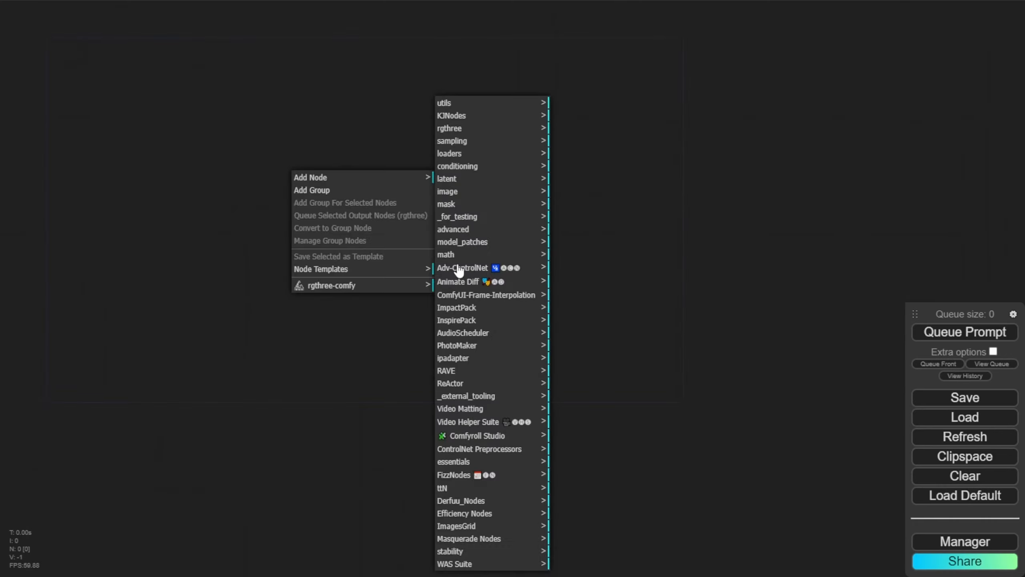
pyautogui.click(462, 282)
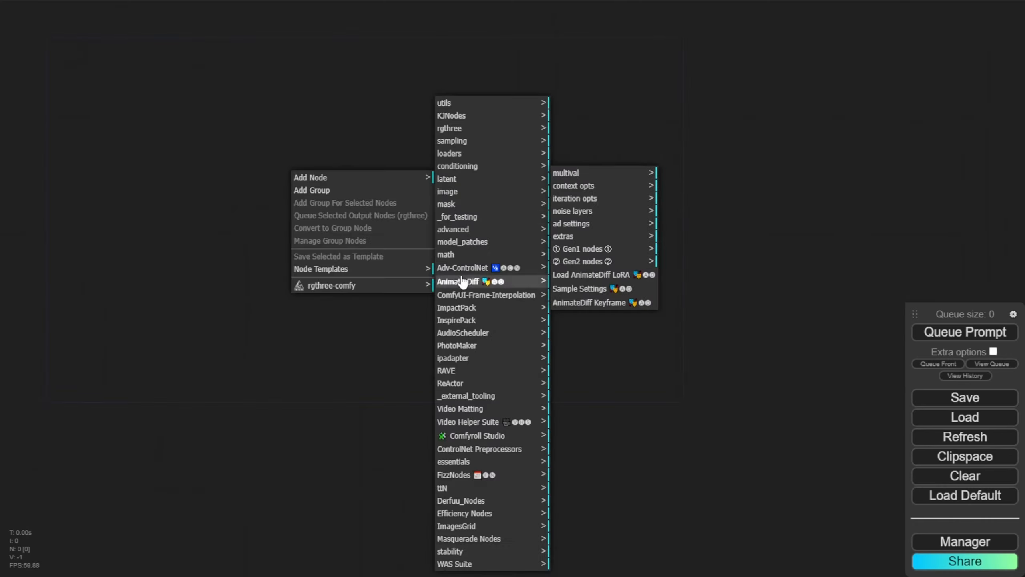
pyautogui.click(611, 263)
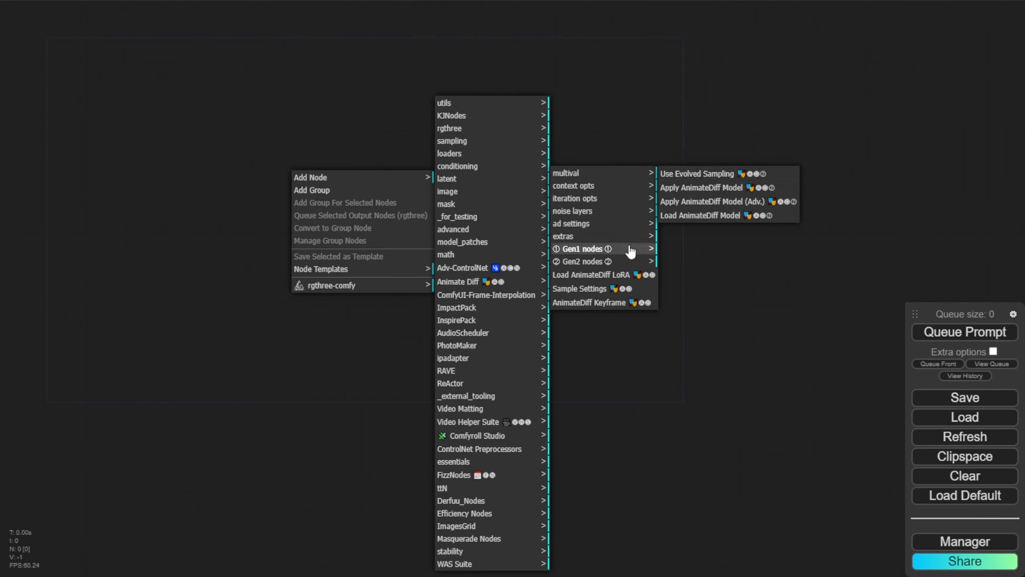
pyautogui.click(630, 249)
pyautogui.click(694, 173)
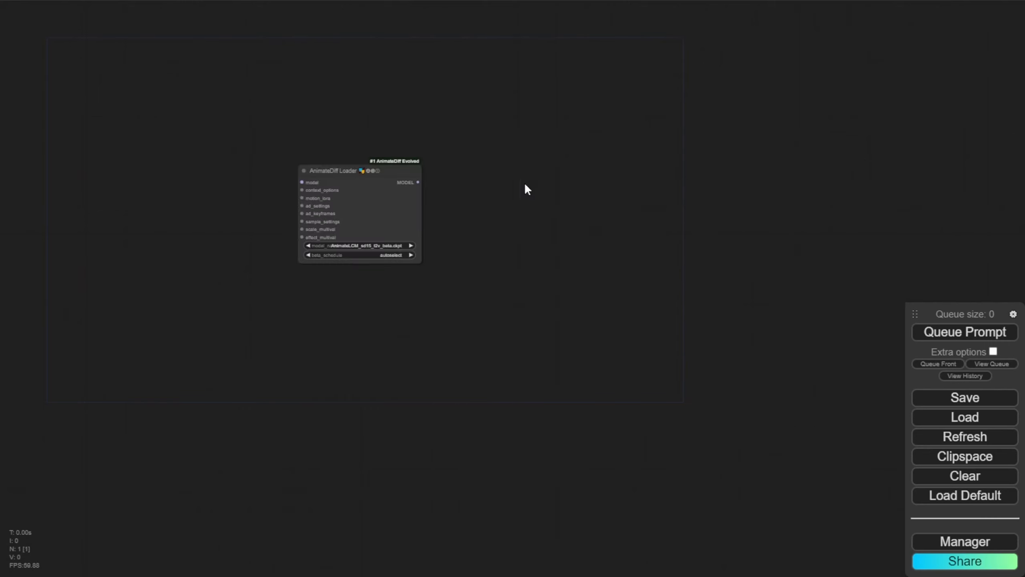
pyautogui.scroll(4, 364, 183)
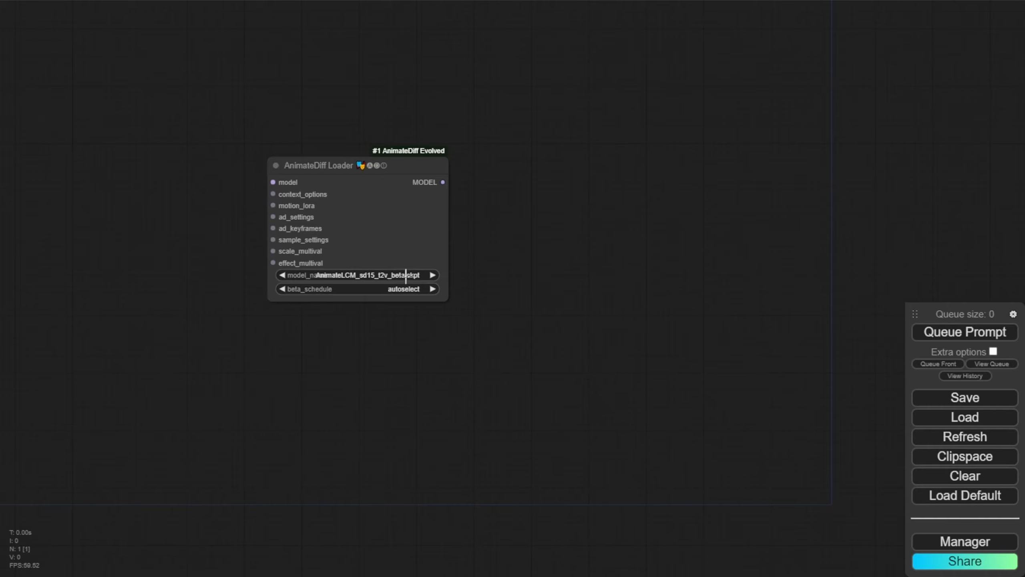
pyautogui.moveTo(448, 300); pyautogui.dragTo(502, 302)
pyautogui.scroll(-2, 430, 331)
# Add the Gen2 Use Evolved Sampling node below the AnimateDiff Loader
pyautogui.moveTo(429, 331); pyautogui.dragTo(508, 209)
pyautogui.rightClick(361, 252)
pyautogui.click(373, 255)
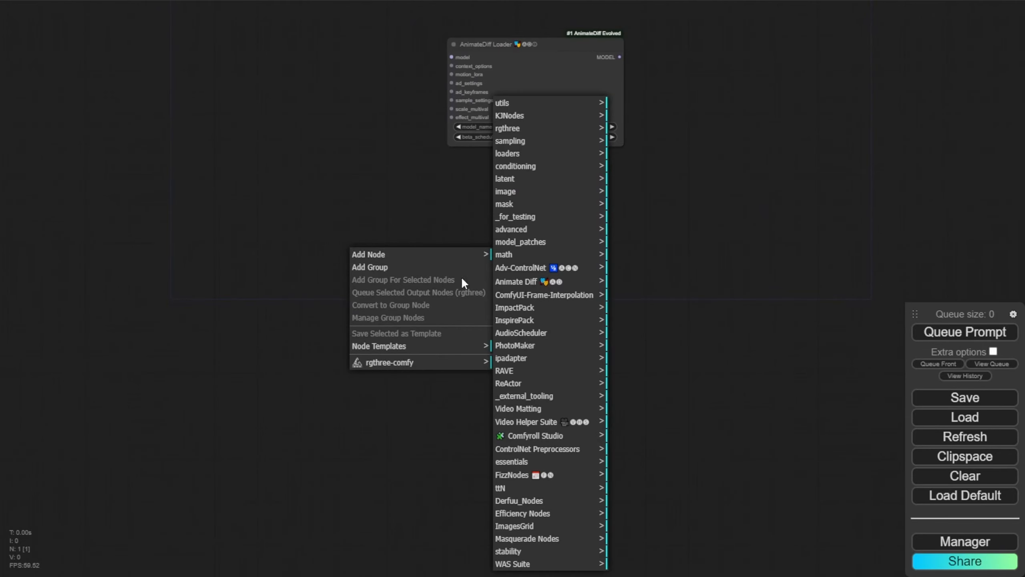
pyautogui.click(563, 281)
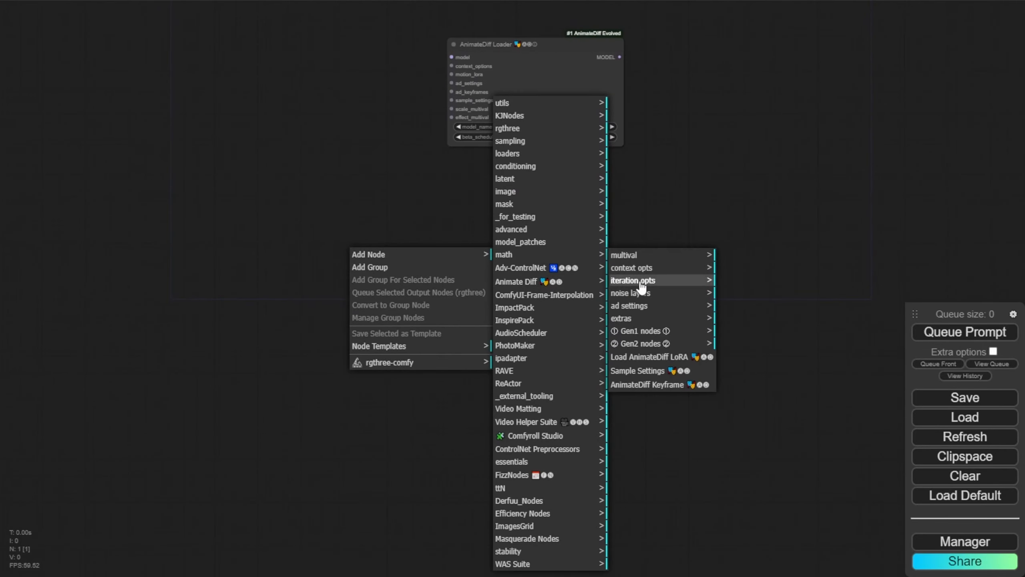
pyautogui.click(655, 343)
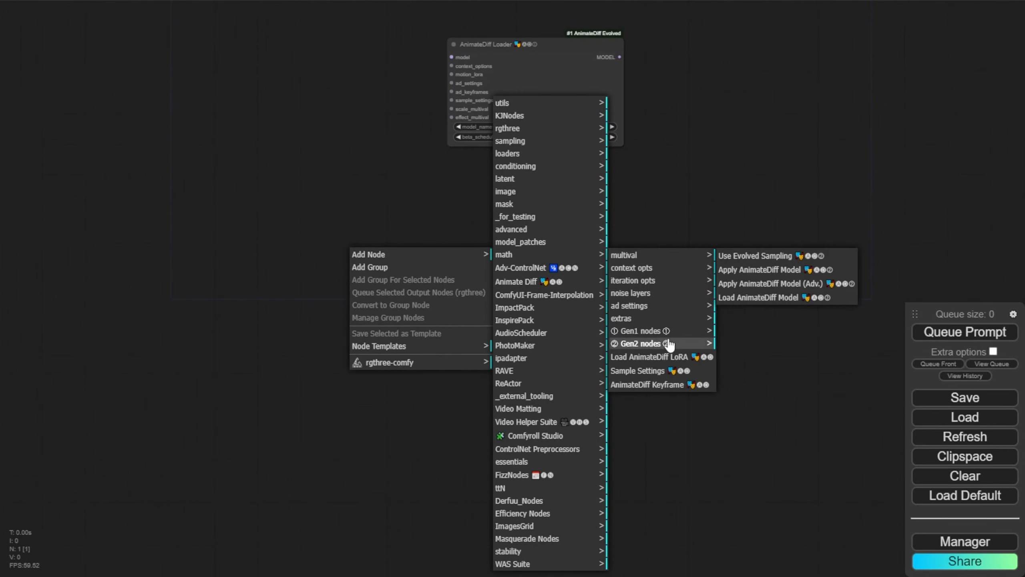
pyautogui.click(736, 257)
pyautogui.scroll(6, 424, 259)
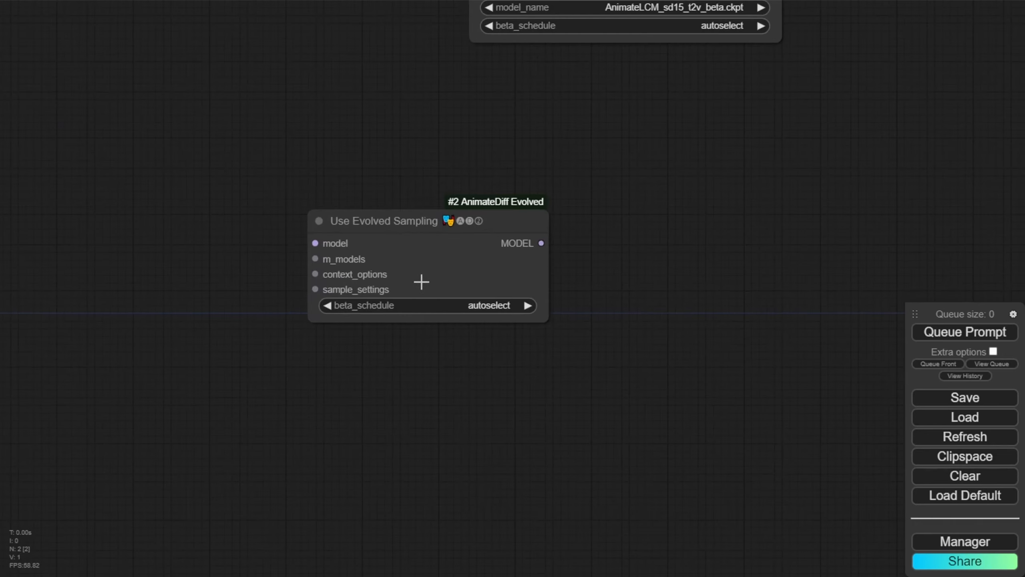
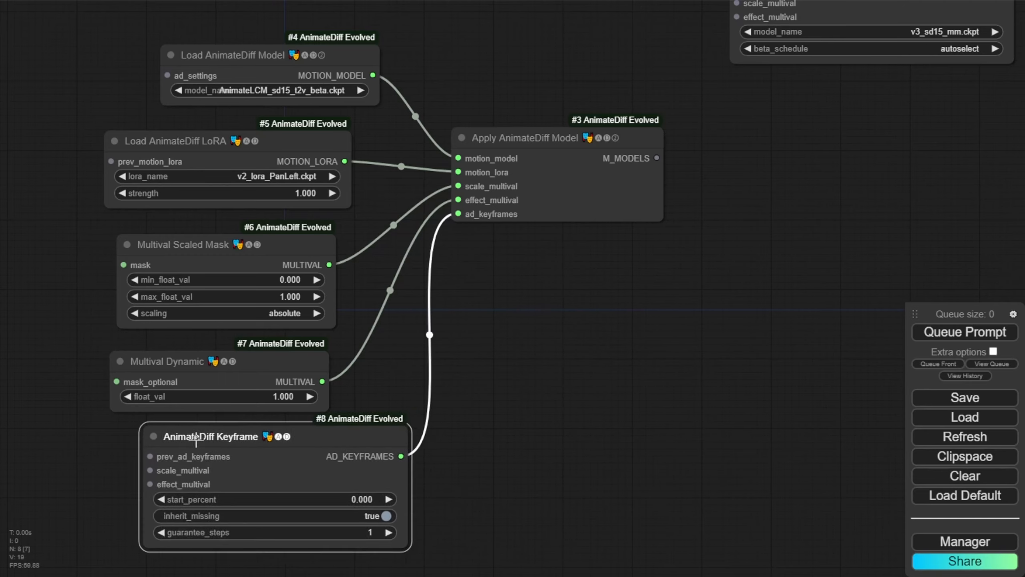
# Delete the AnimateDiff Keyframe, Multival Dynamic and Multival Scaled Mask nodes feeding Apply AnimateDiff Model
pyautogui.moveTo(53, 328); pyautogui.dragTo(238, 232)
pyautogui.scroll(-2, 256, 231)
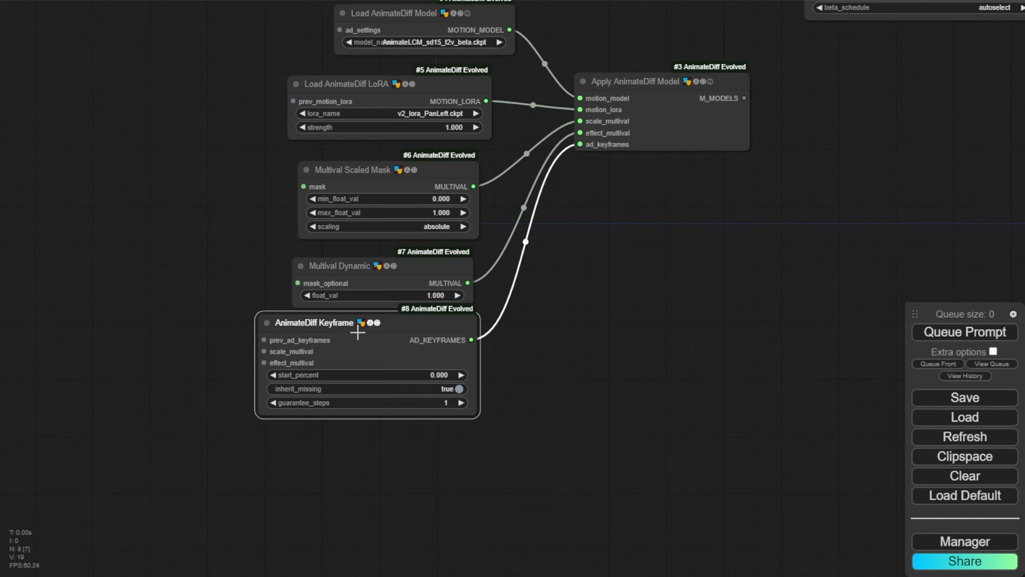
pyautogui.press('Delete')
pyautogui.click(423, 267)
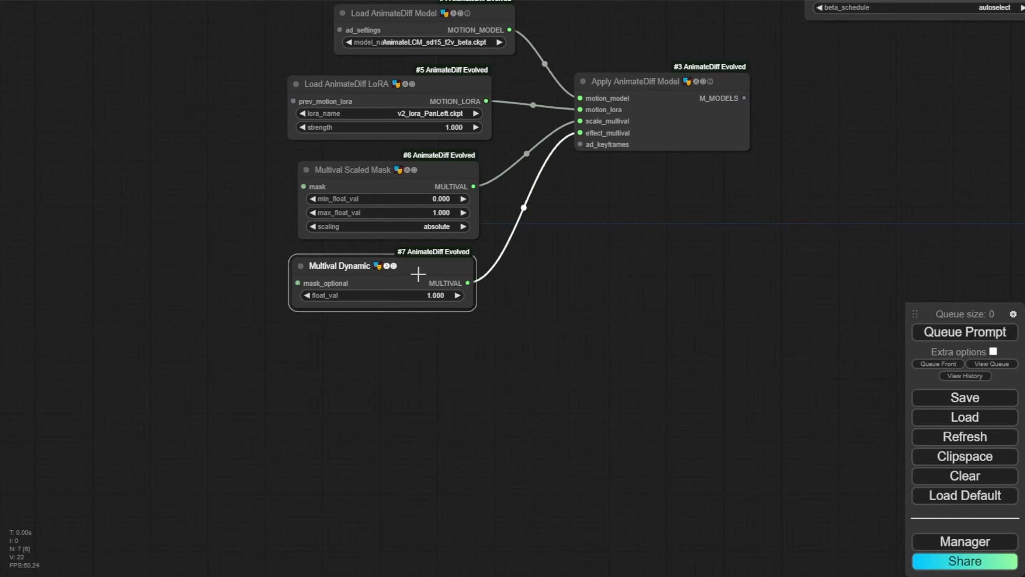
pyautogui.press('Delete')
pyautogui.click(422, 186)
pyautogui.press('Delete')
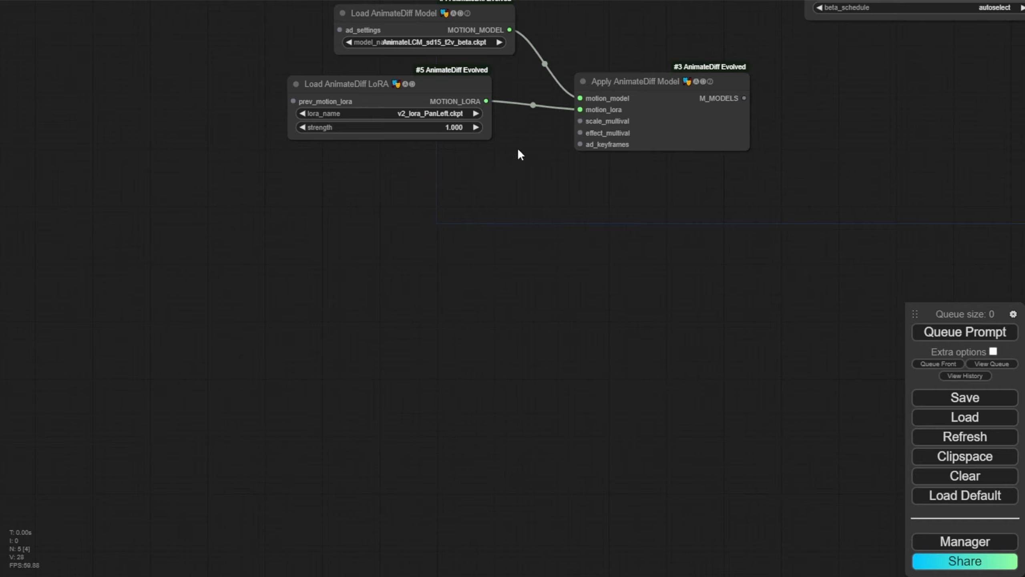
# Move the Load AnimateDiff Model node up, widen it, and delete the Load AnimateDiff LoRA node
pyautogui.moveTo(562, 170); pyautogui.dragTo(520, 454)
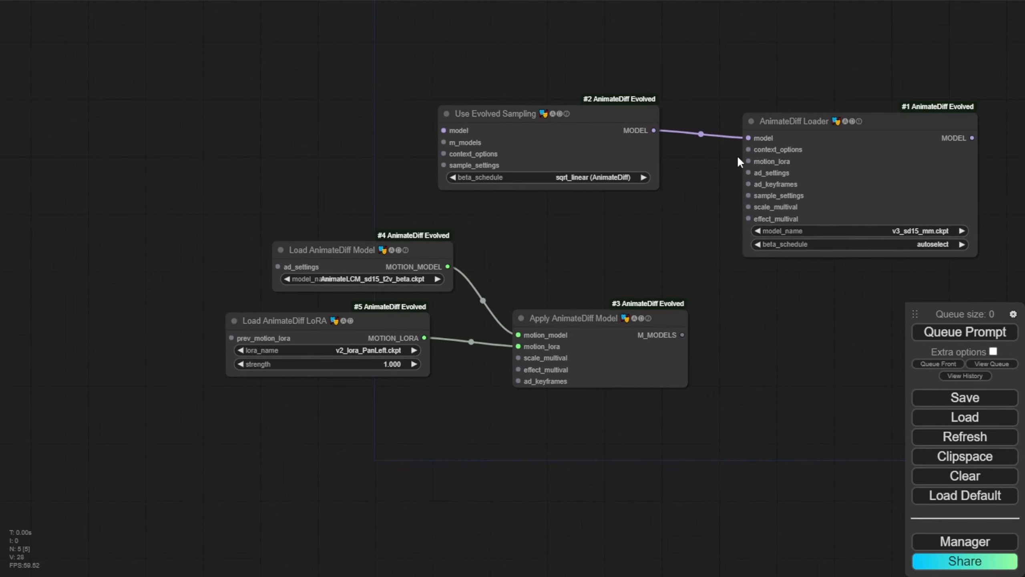
pyautogui.moveTo(748, 149); pyautogui.dragTo(702, 43)
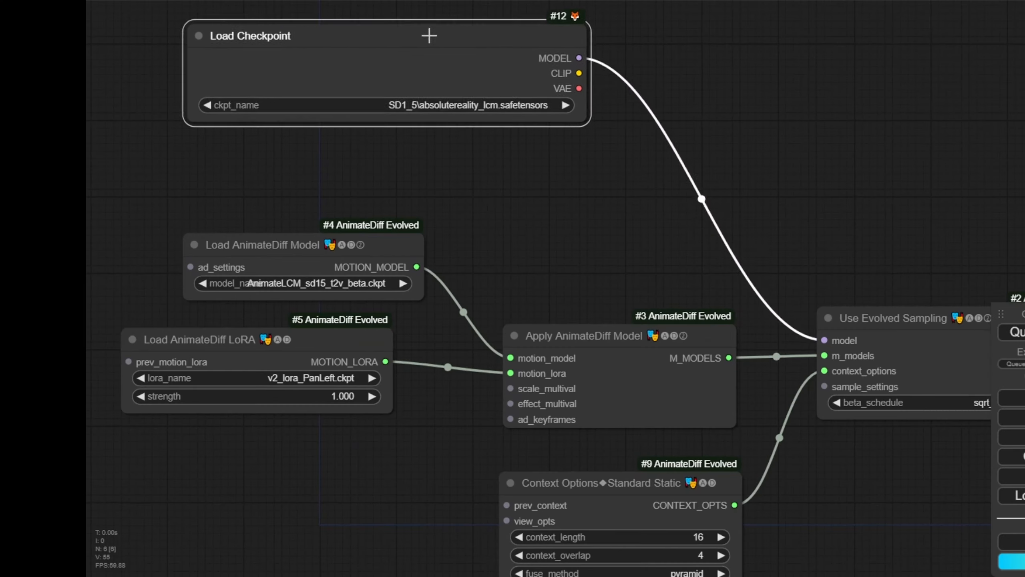
pyautogui.scroll(3, 341, 127)
pyautogui.click(341, 126)
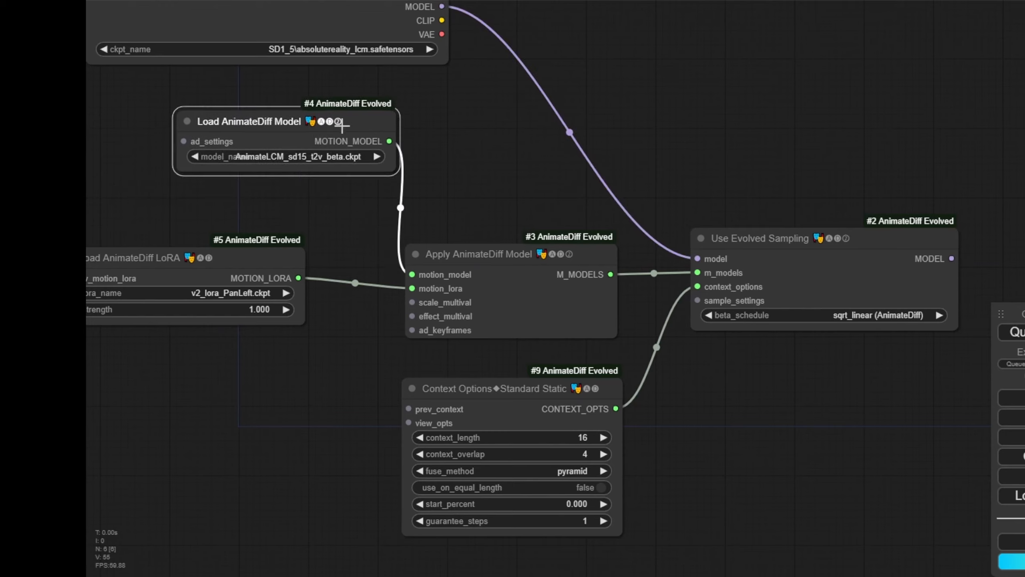
pyautogui.moveTo(316, 223); pyautogui.dragTo(422, 229)
pyautogui.moveTo(351, 283); pyautogui.dragTo(325, 242)
pyautogui.press('Delete')
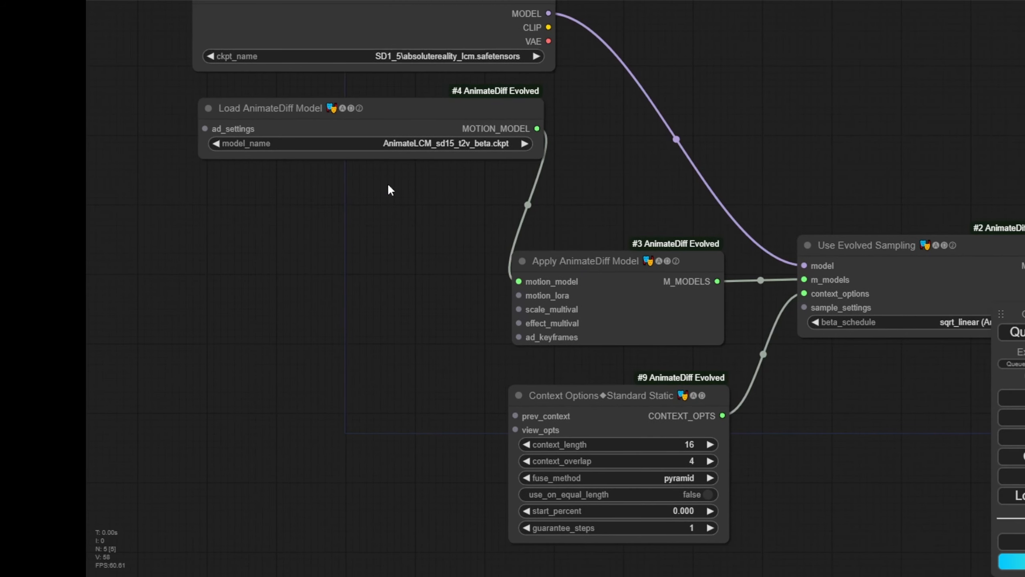
# Rearrange the Apply AnimateDiff Model and Context Options nodes in a compact column below Load AnimateDiff Model
pyautogui.scroll(-3, 831, 417)
pyautogui.moveTo(421, 390); pyautogui.dragTo(404, 404)
pyautogui.moveTo(426, 293); pyautogui.dragTo(287, 254)
pyautogui.moveTo(705, 408); pyautogui.dragTo(494, 344)
# Add a KSampler fed by Use Evolved Sampling's MODEL output and a VAE Decode fed by the KSampler's LATENT output
pyautogui.moveTo(560, 226); pyautogui.dragTo(701, 237)
pyautogui.click(744, 270)
pyautogui.moveTo(744, 271); pyautogui.dragTo(799, 108)
pyautogui.click(646, 211)
pyautogui.scroll(-3, 872, 222)
pyautogui.scroll(3, 686, 162)
# Add a Video Combine node from Video Helper Suite to receive the VAE Decode's IMAGE output
pyautogui.rightClick(790, 102)
pyautogui.click(808, 104)
pyautogui.click(935, 422)
pyautogui.click(1007, 104)
pyautogui.scroll(-3, 434, 373)
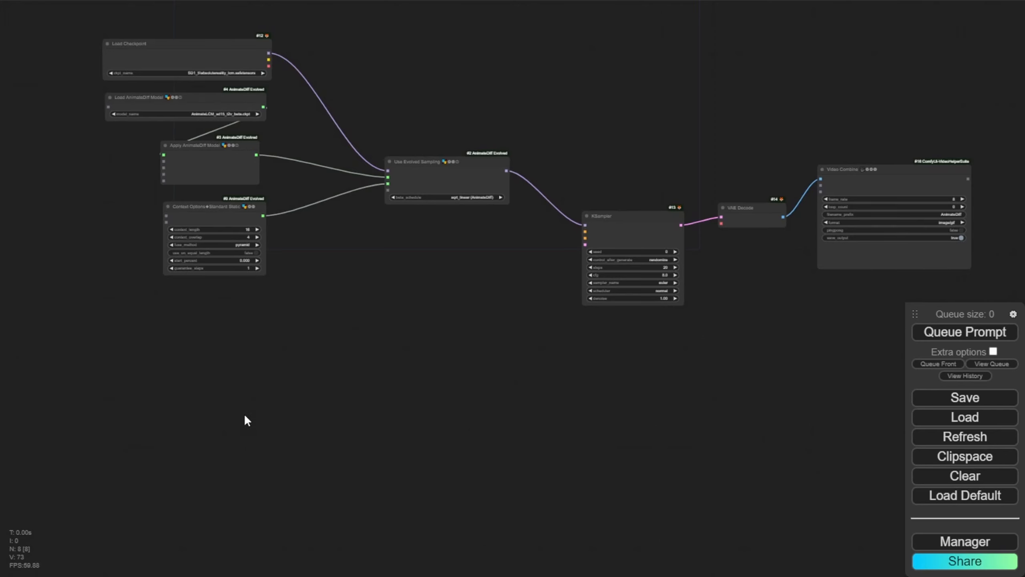
pyautogui.scroll(2, 244, 416)
pyautogui.scroll(-2, 325, 389)
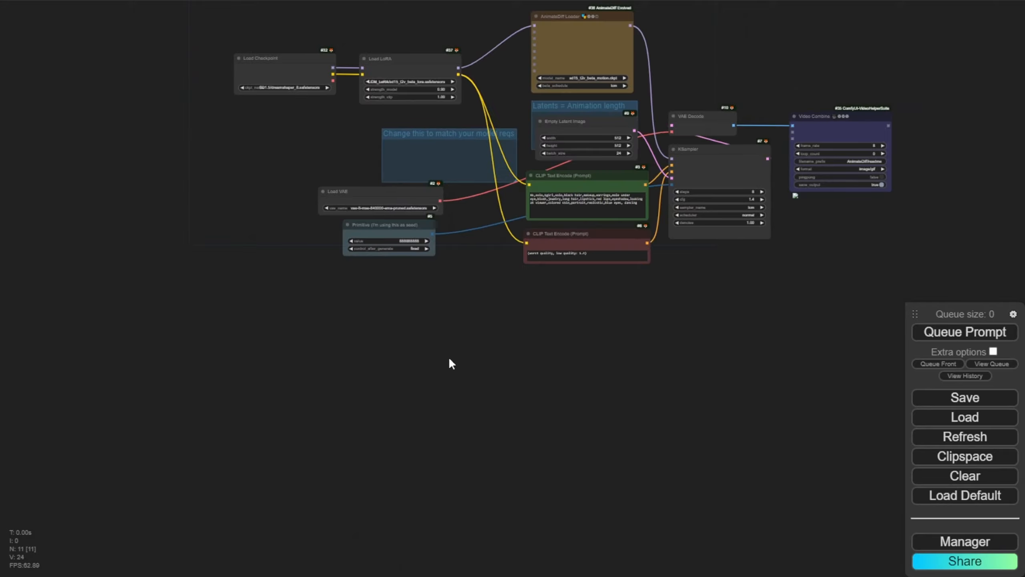
# Add an Apply AnimateDiff Model node from AnimateDiff Evolved's Gen2 nodes in the empty area above VAE Decode
pyautogui.scroll(3, 449, 357)
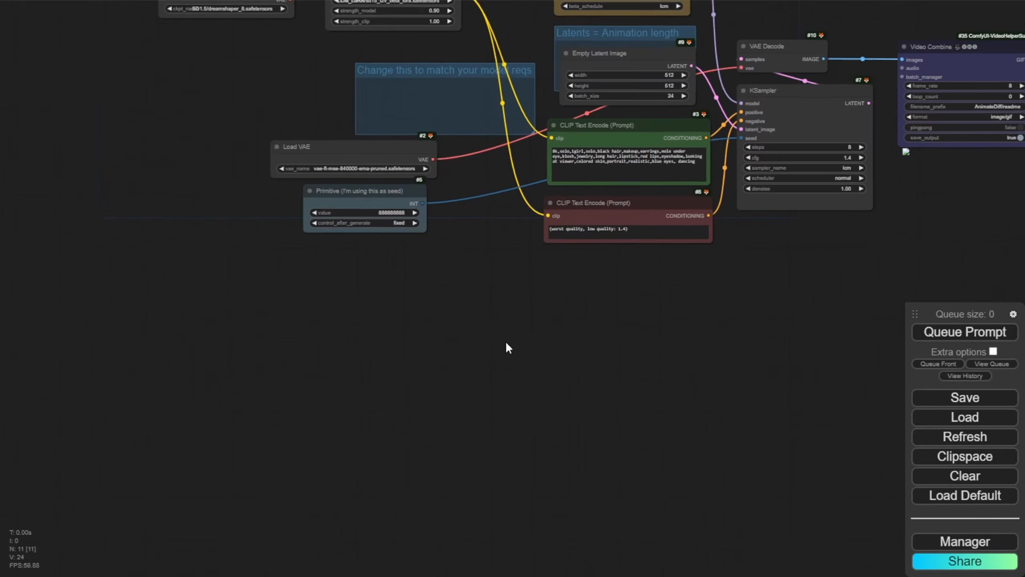
pyautogui.moveTo(506, 342); pyautogui.dragTo(415, 540)
pyautogui.scroll(1, 407, 526)
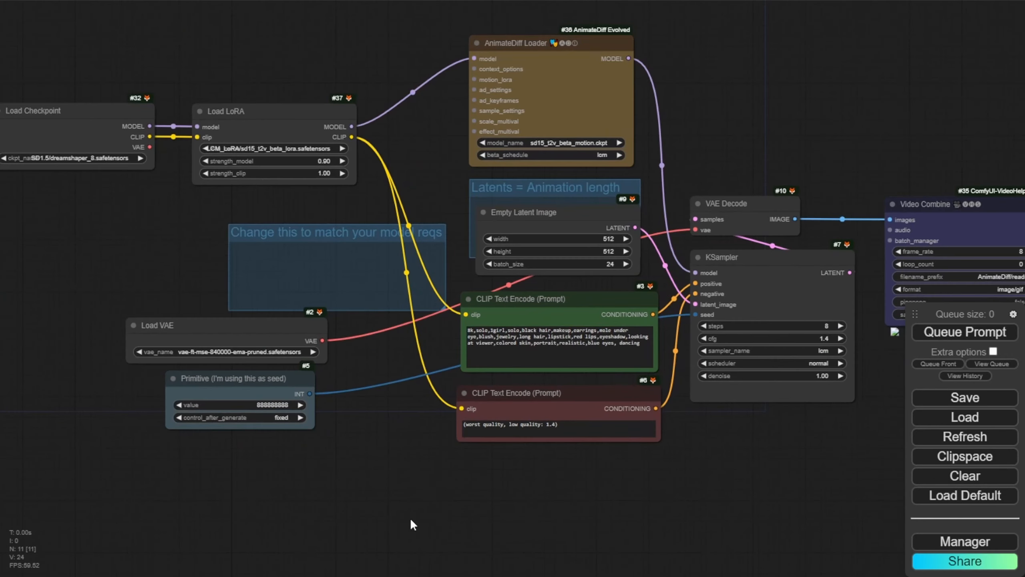
pyautogui.scroll(1, 410, 517)
pyautogui.moveTo(311, 182); pyautogui.dragTo(309, 182)
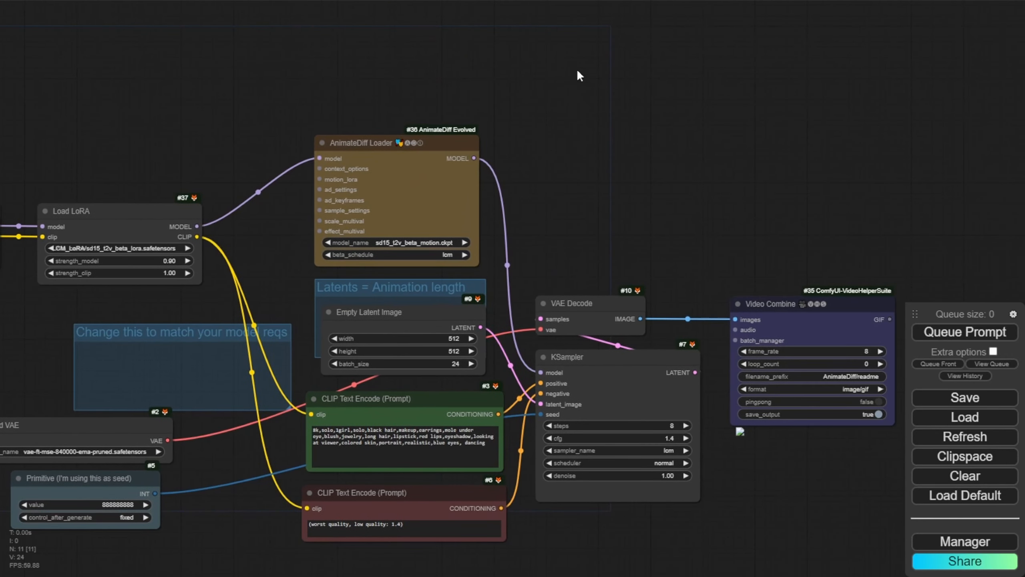
pyautogui.rightClick(658, 46)
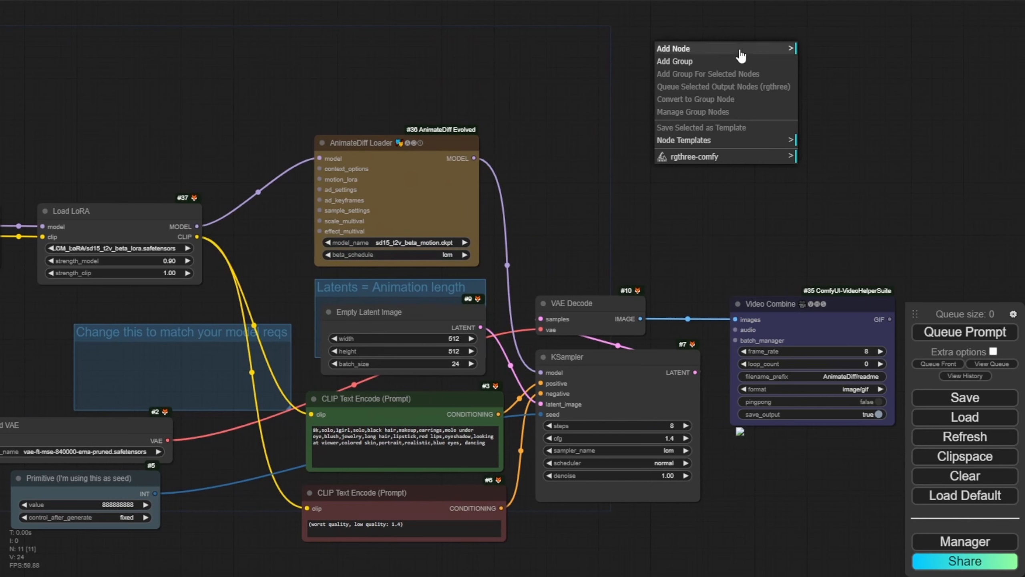
pyautogui.click(517, 81)
pyautogui.rightClick(527, 100)
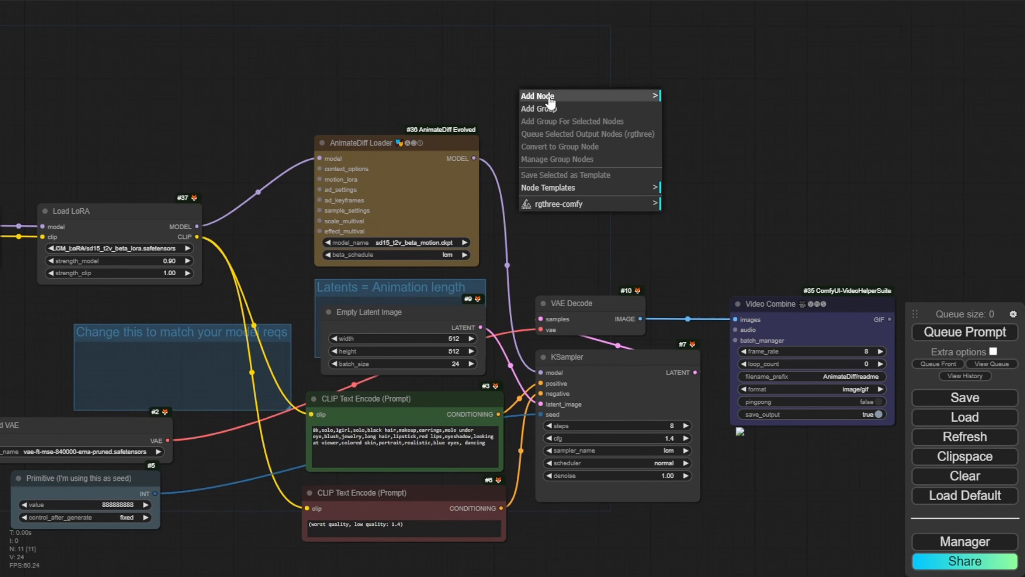
pyautogui.click(537, 96)
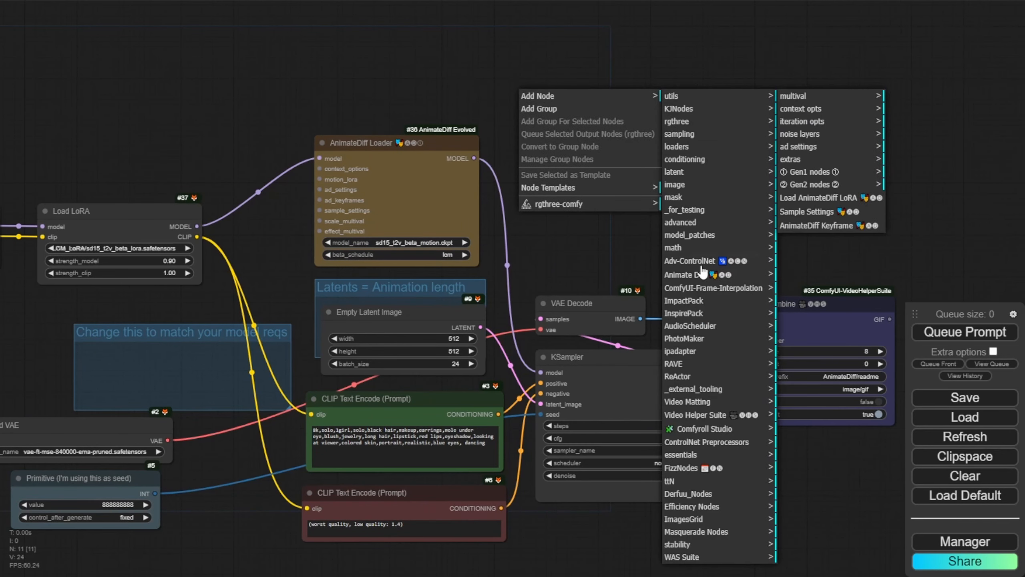
pyautogui.click(702, 275)
pyautogui.click(826, 173)
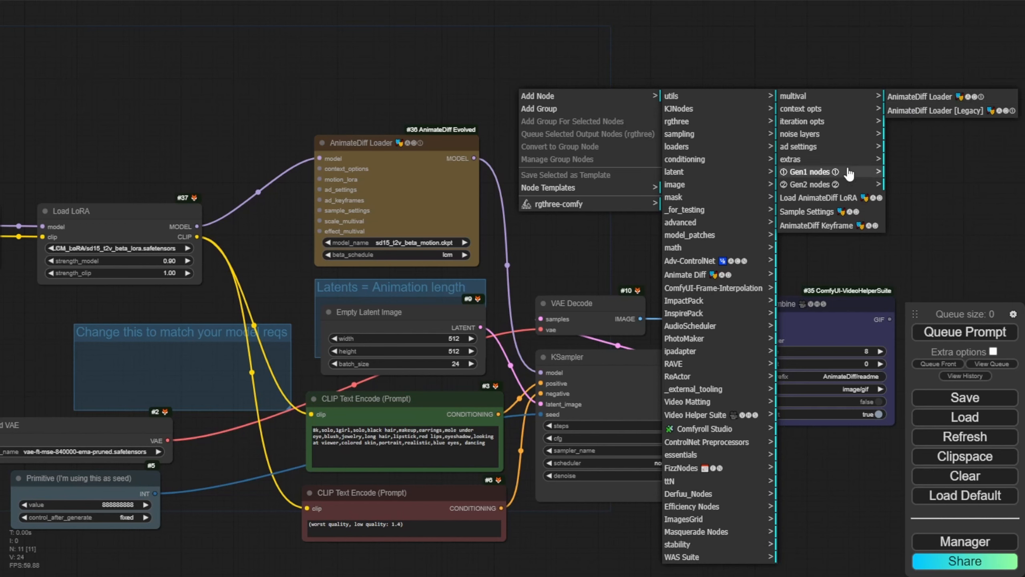
pyautogui.click(850, 185)
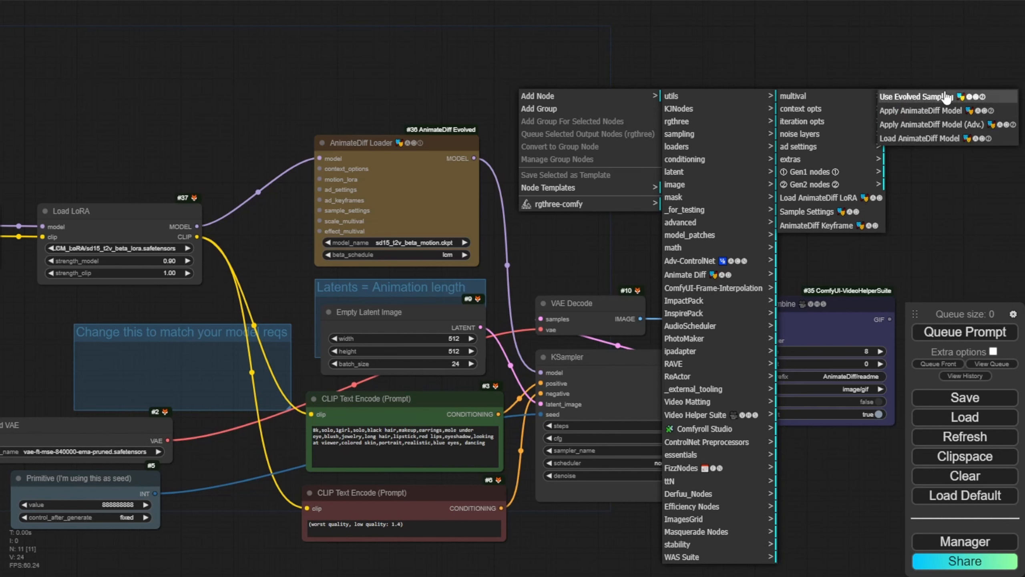
pyautogui.click(922, 110)
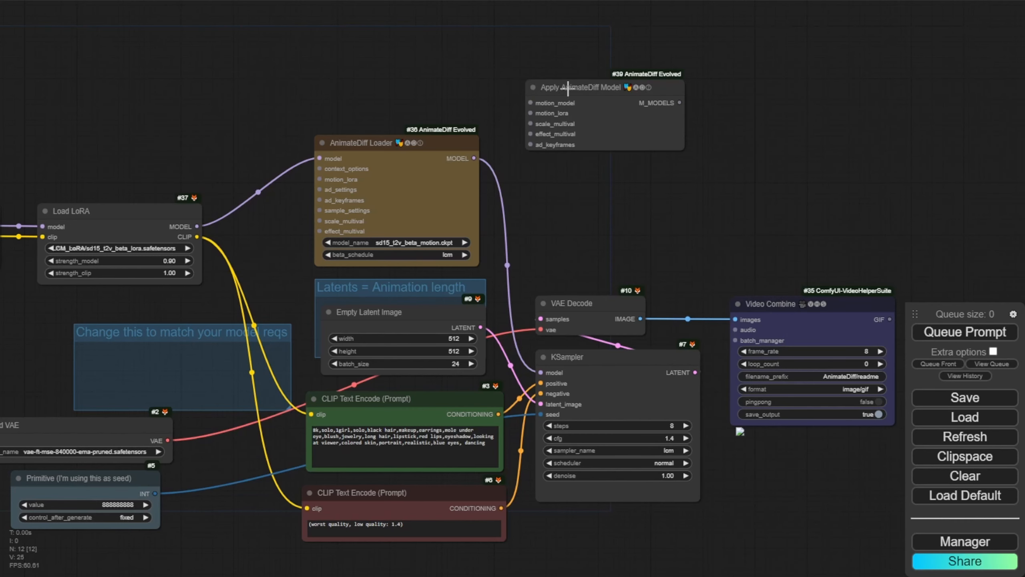
pyautogui.moveTo(574, 87); pyautogui.dragTo(598, 81)
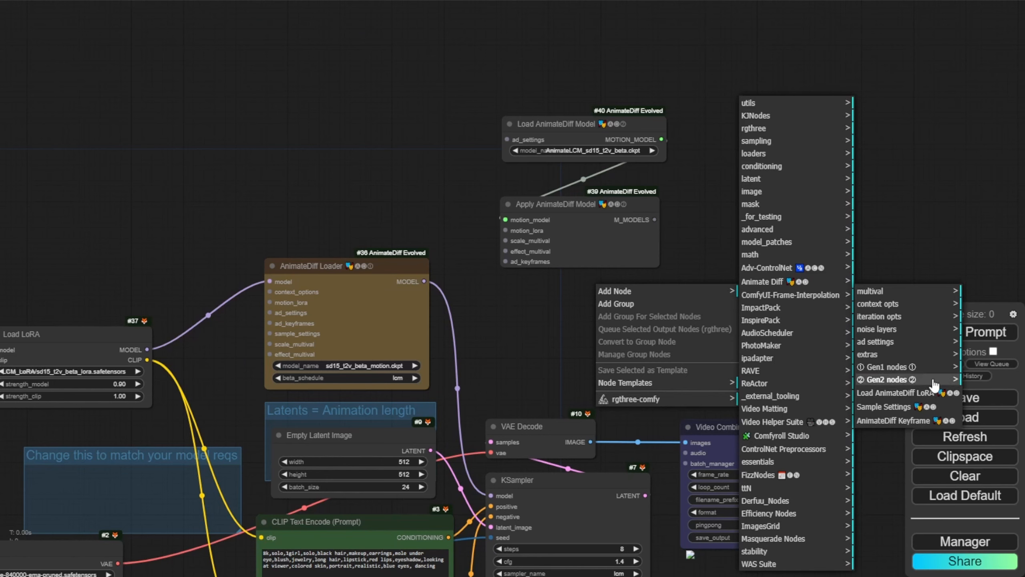
# Add a Use Evolved Sampling node below Apply AnimateDiff Model and connect M_MODELS to its m_models input
pyautogui.click(935, 384)
pyautogui.click(920, 291)
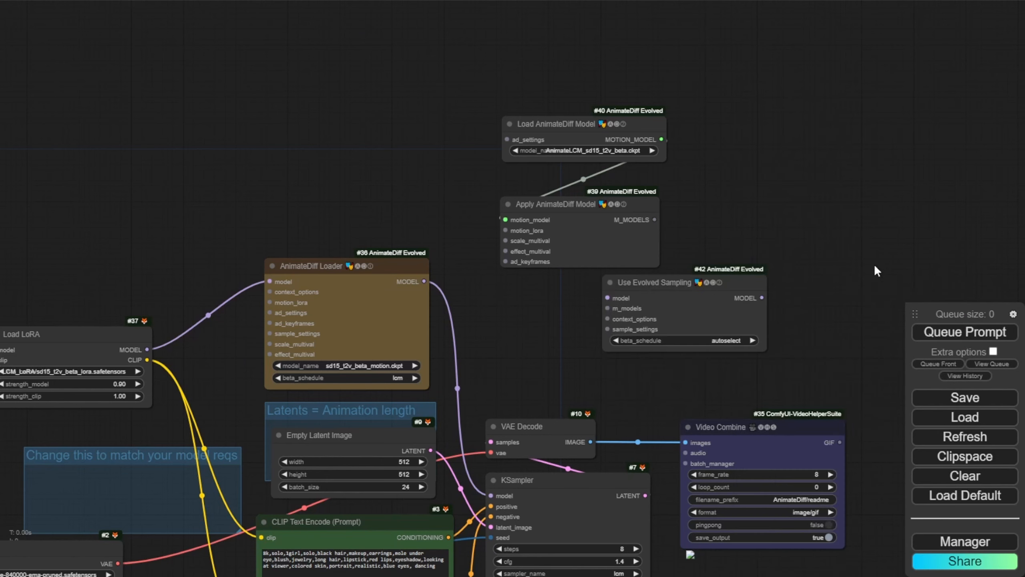
pyautogui.moveTo(669, 282); pyautogui.dragTo(553, 308)
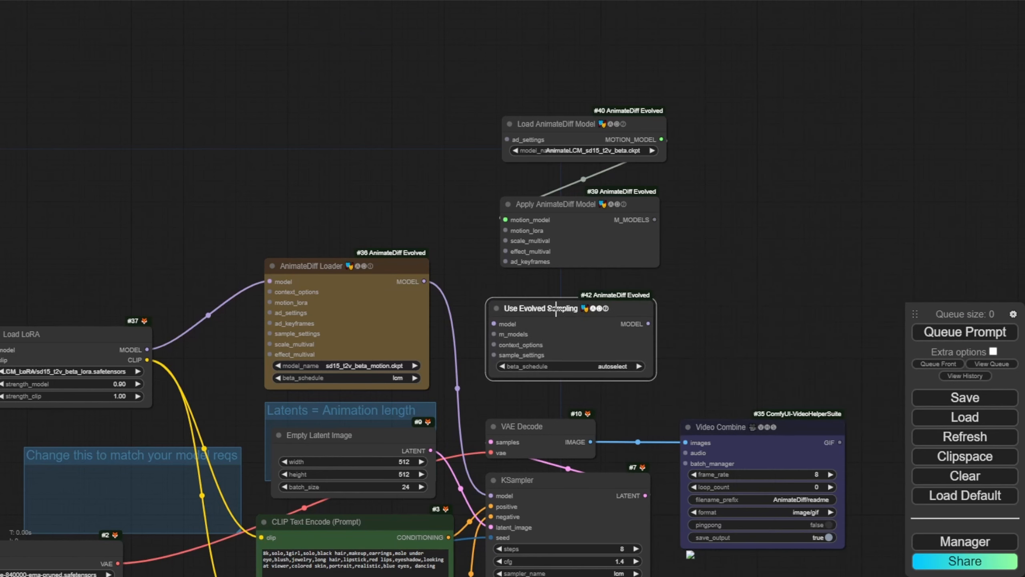
pyautogui.moveTo(654, 220); pyautogui.dragTo(497, 337)
pyautogui.moveTo(606, 308); pyautogui.dragTo(612, 302)
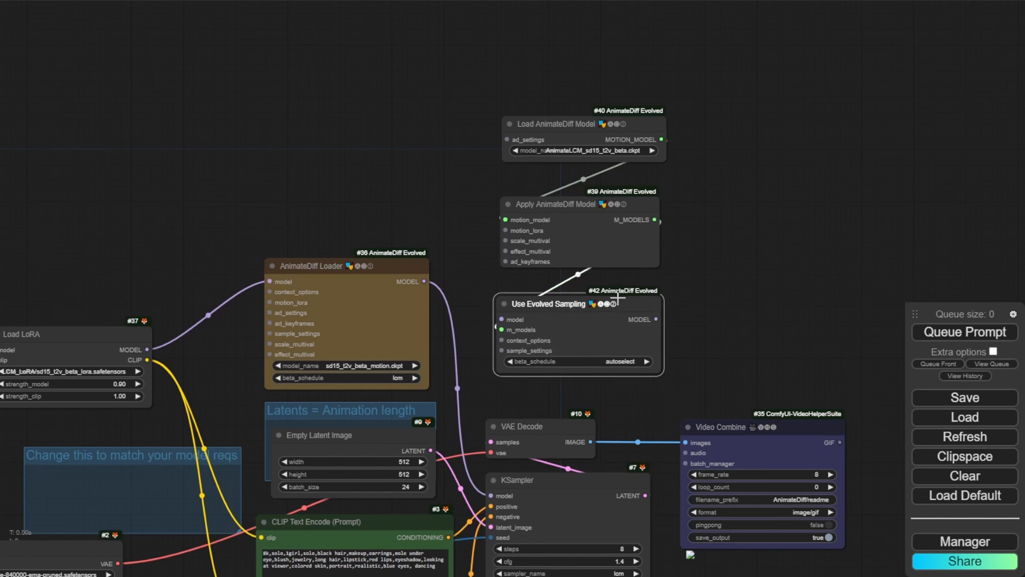
# Connect Load LoRA's MODEL output to Use Evolved Sampling's model input, and its MODEL output to the KSampler's model input
pyautogui.scroll(3, 492, 325)
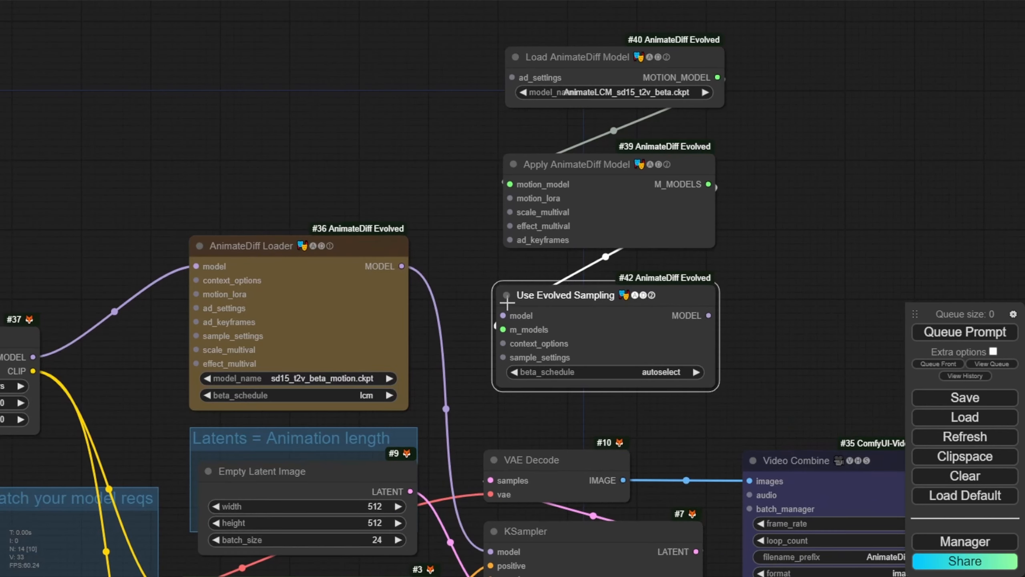
pyautogui.scroll(-2, 731, 336)
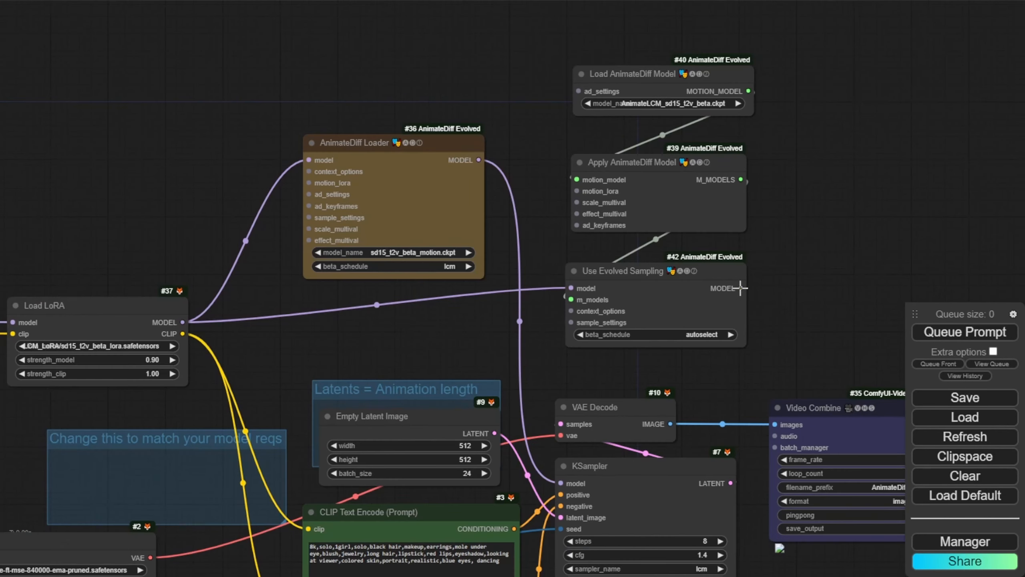
pyautogui.moveTo(741, 288); pyautogui.dragTo(741, 346)
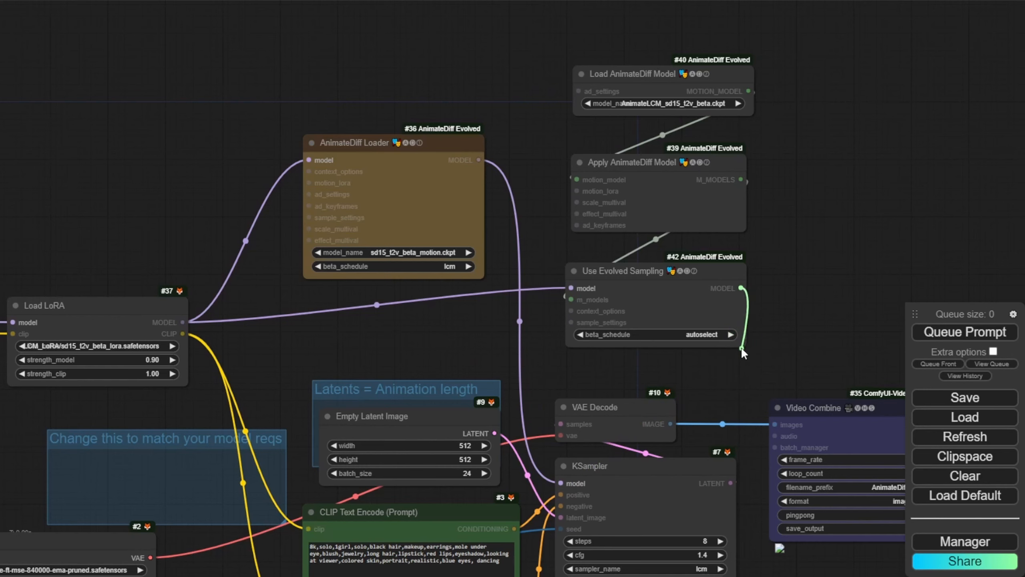
pyautogui.moveTo(817, 319); pyautogui.dragTo(660, 92)
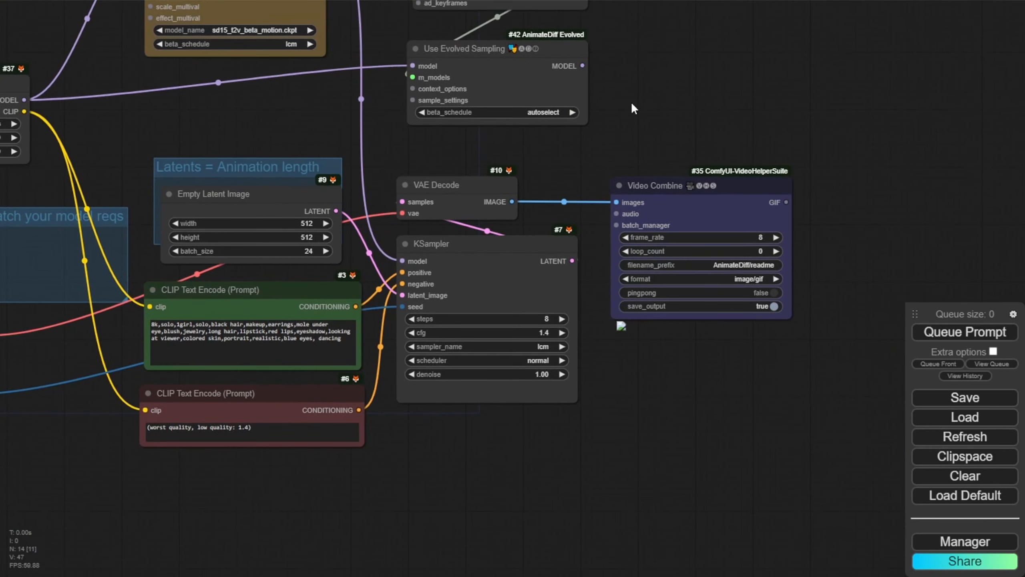
pyautogui.scroll(3, 631, 101)
pyautogui.moveTo(564, 54); pyautogui.dragTo(326, 314)
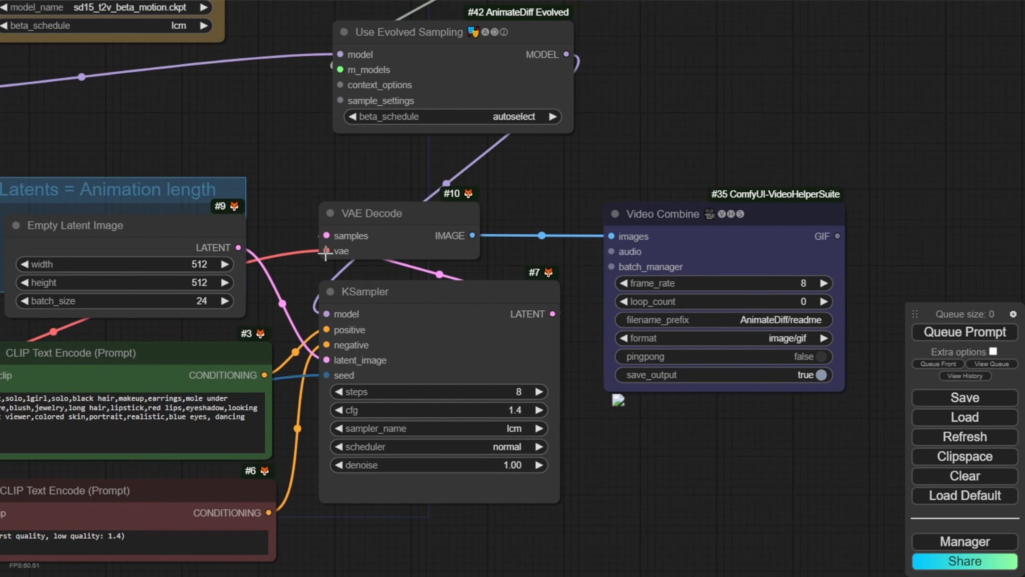
# Delete the AnimateDiff Loader, stack the three Gen2 nodes in its place above Empty Latent Image, and widen Load AnimateDiff Model
pyautogui.scroll(-6, 259, 77)
pyautogui.moveTo(499, 127); pyautogui.dragTo(297, 127)
pyautogui.scroll(6, 319, 170)
pyautogui.moveTo(583, 168); pyautogui.dragTo(234, 136)
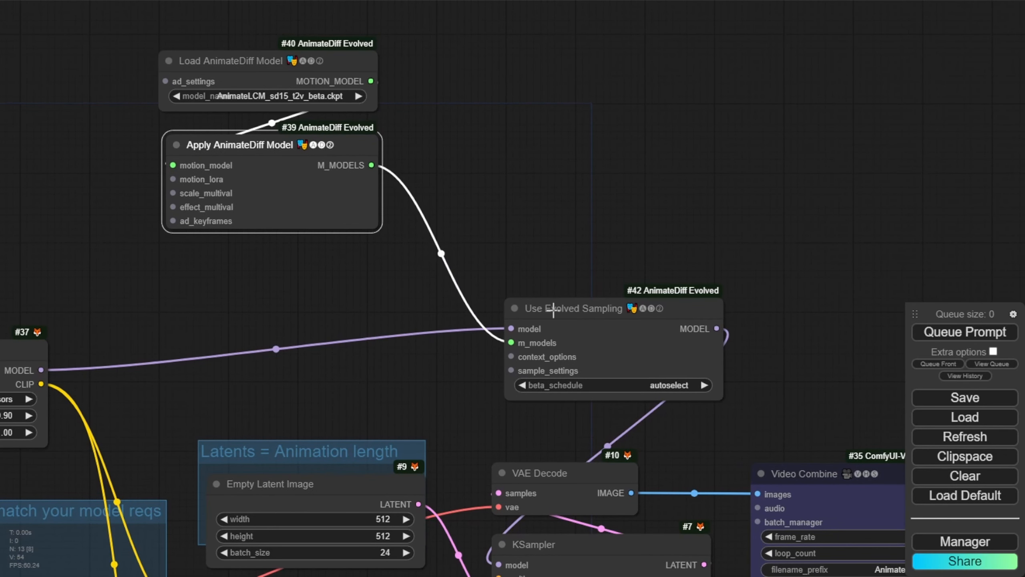
pyautogui.moveTo(553, 310); pyautogui.dragTo(197, 275)
pyautogui.moveTo(374, 105); pyautogui.dragTo(481, 112)
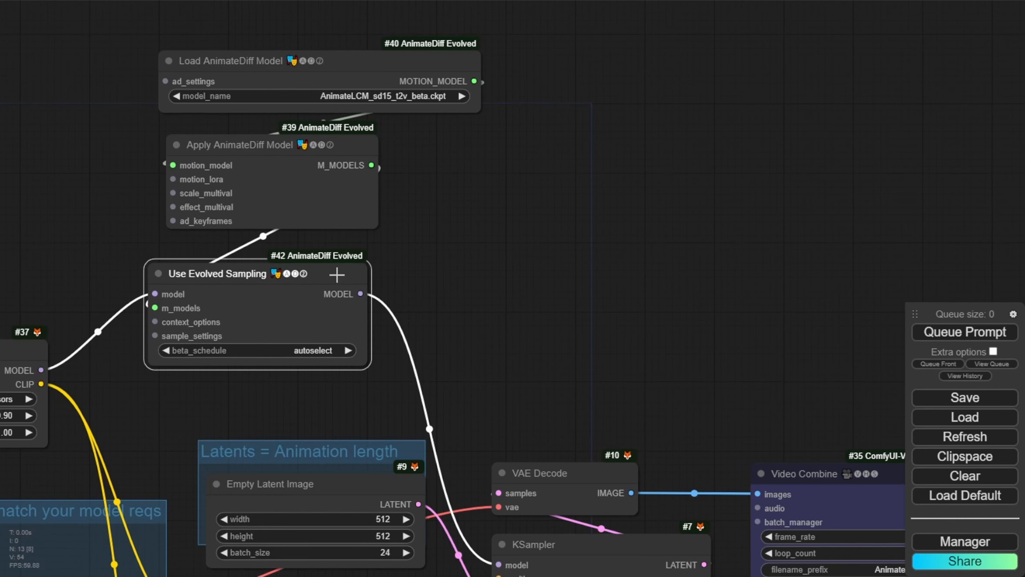
pyautogui.moveTo(337, 277); pyautogui.dragTo(370, 273)
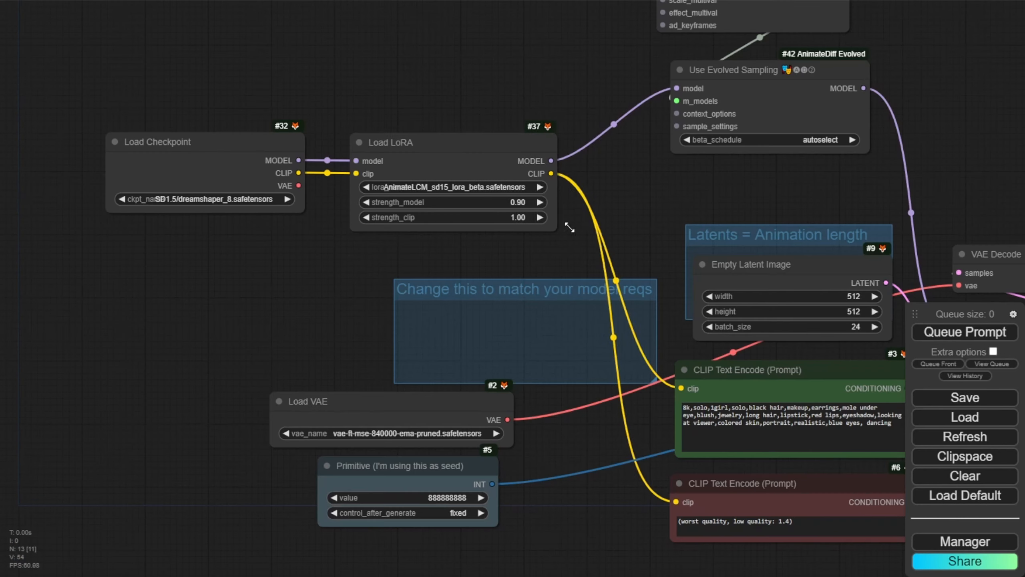
# Set the Load Checkpoint model to SD1_5\dreamshaper_8LCM.safetensors and move the node clear of Load LoRA
pyautogui.click(188, 200)
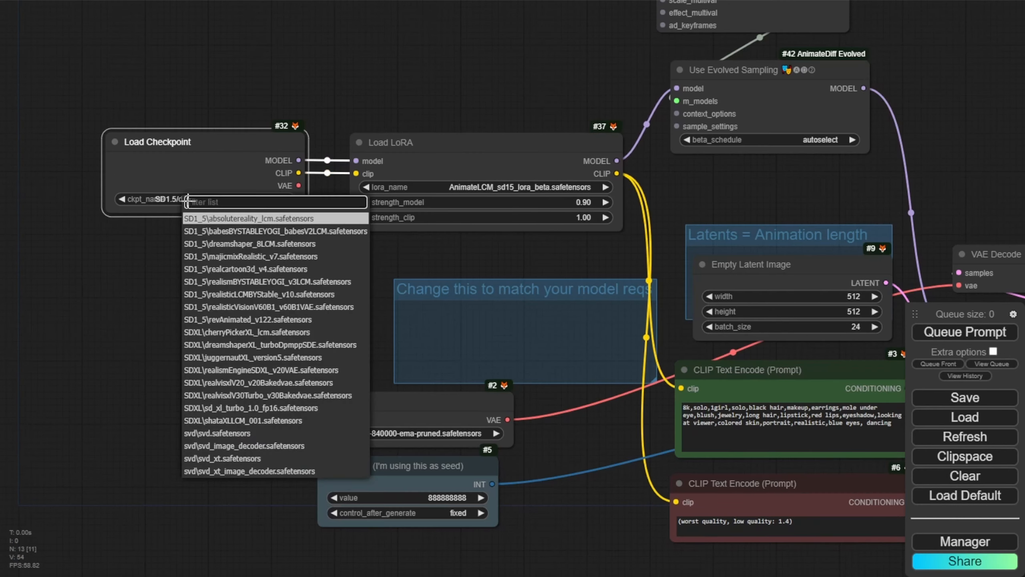
pyautogui.click(256, 244)
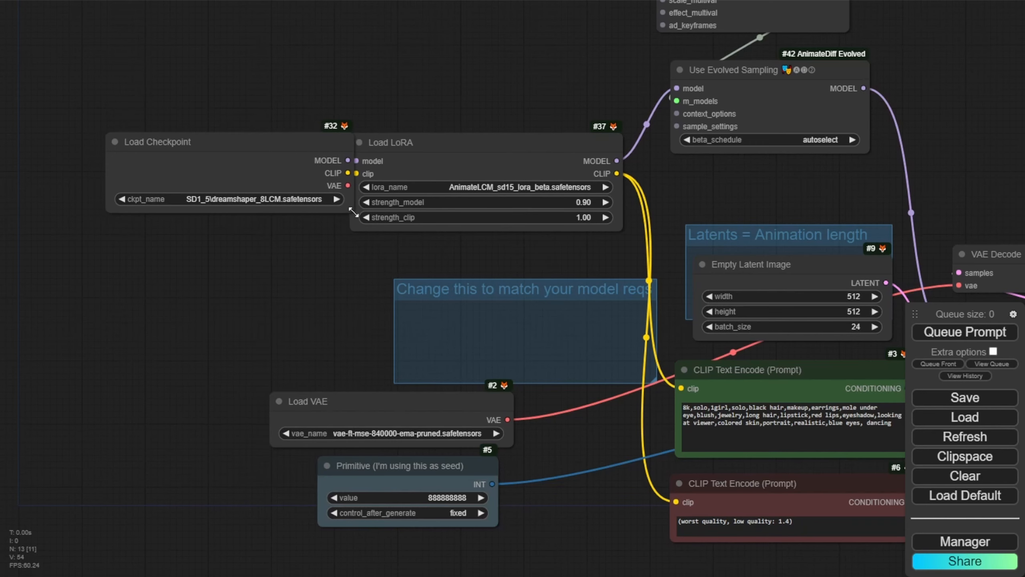
pyautogui.moveTo(268, 151); pyautogui.dragTo(189, 134)
pyautogui.scroll(-4, 235, 304)
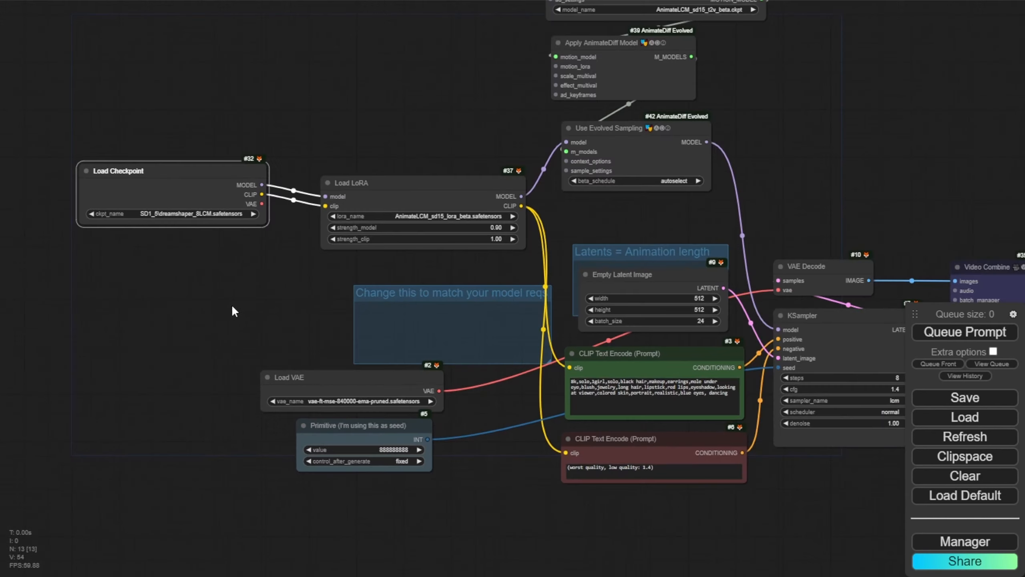
# Set the Load VAE node's vae_name to BerrysMix.vae.safetensors
pyautogui.moveTo(231, 304); pyautogui.dragTo(107, 213)
pyautogui.click(192, 300)
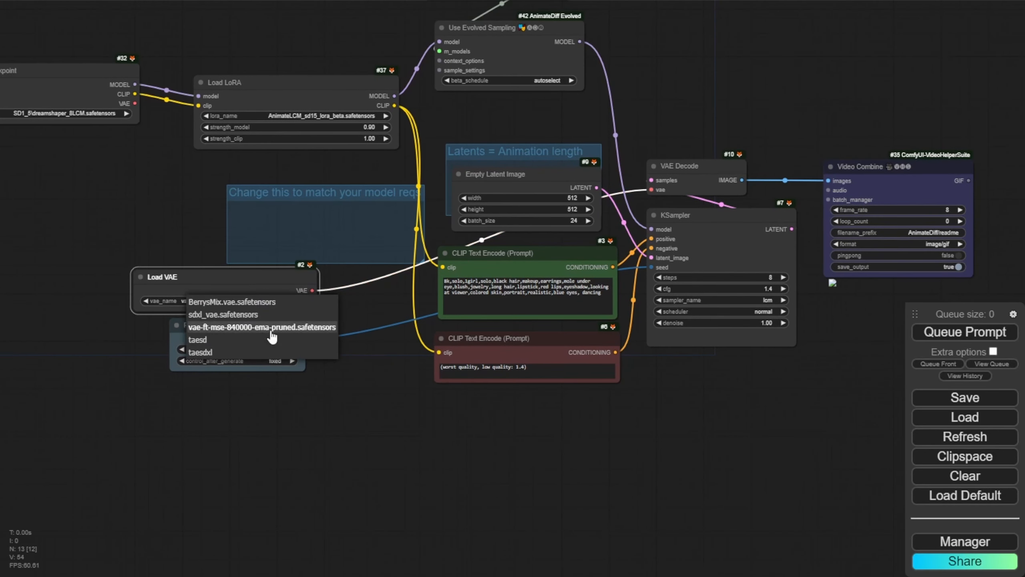
pyautogui.click(263, 302)
pyautogui.click(373, 415)
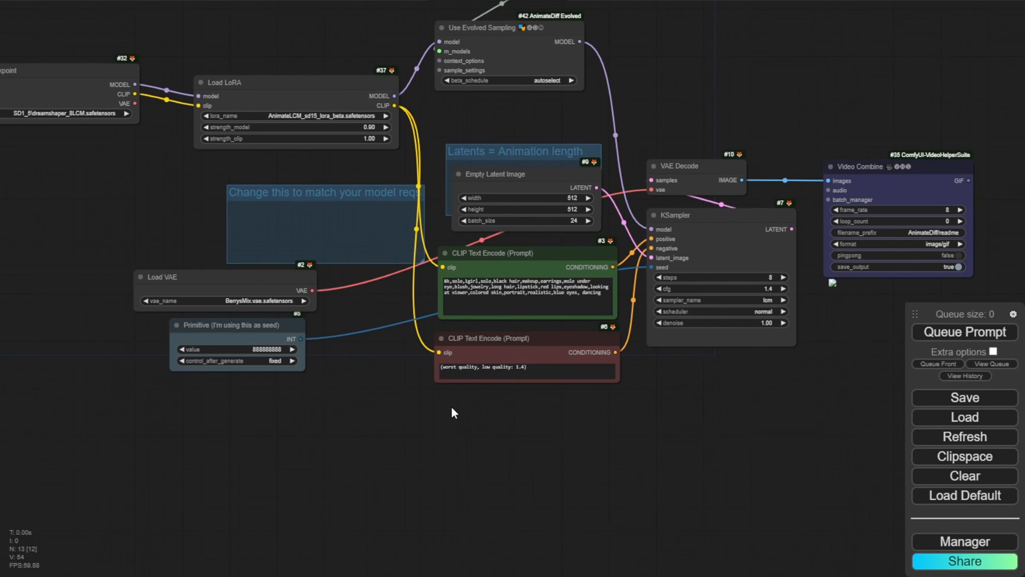
# Queue the Gen2 workflow to generate the animation in Video Combine
pyautogui.click(963, 335)
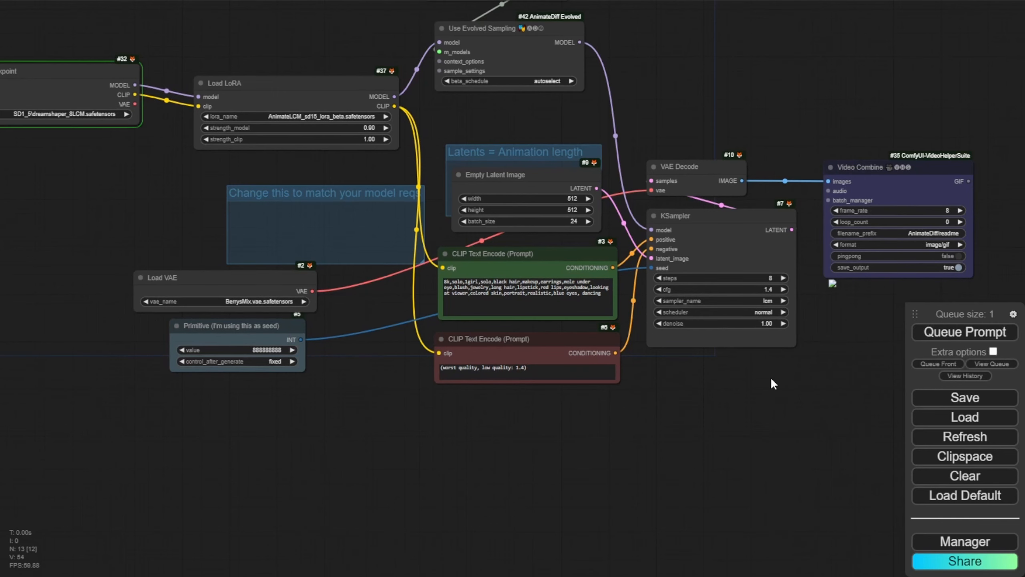
pyautogui.scroll(-2, 772, 375)
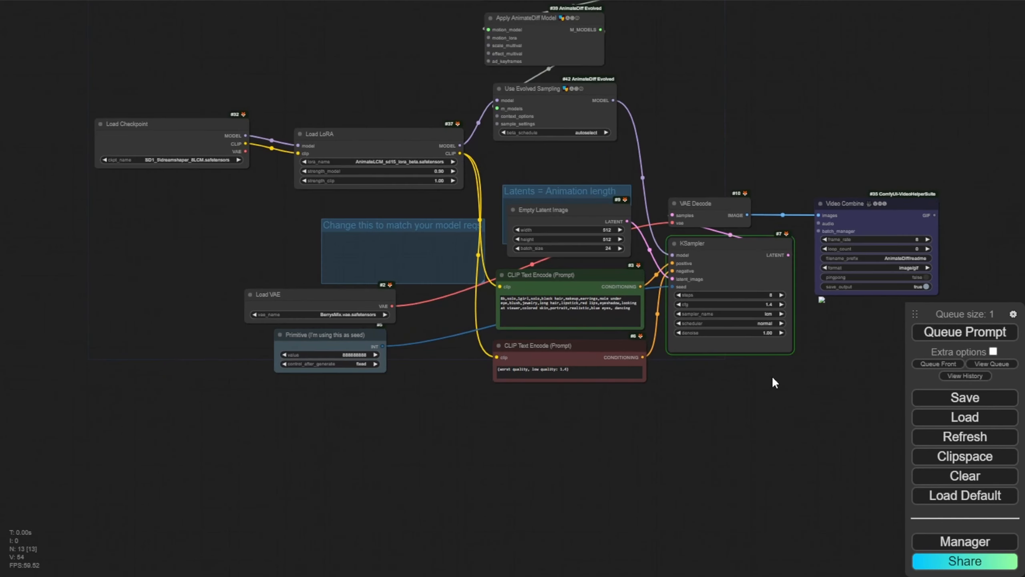
pyautogui.hscroll(5, 732, 451)
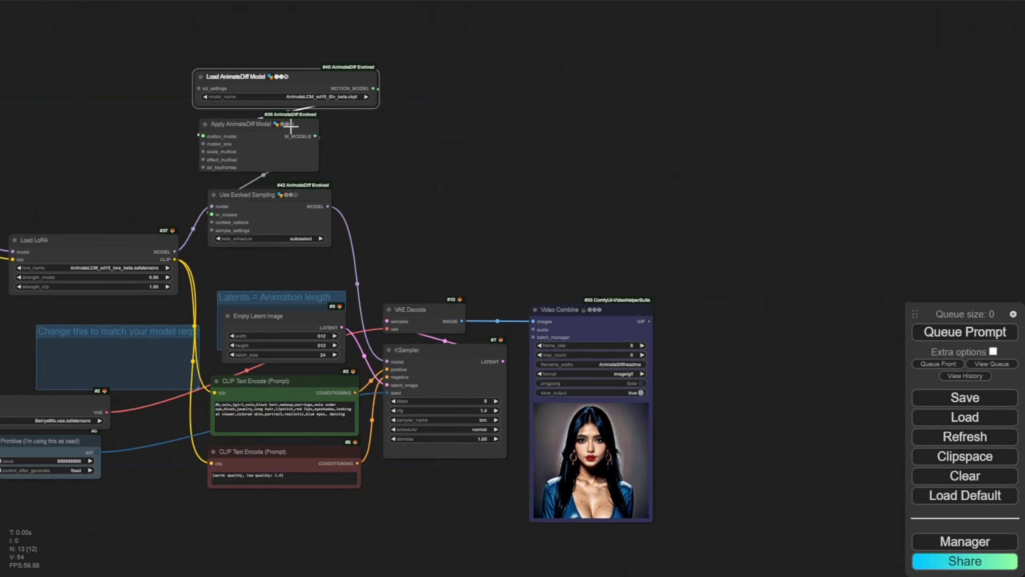
# Duplicate the Load AnimateDiff Model and Apply AnimateDiff Model nodes together into the empty canvas area beyond Video Combine
pyautogui.click(292, 126)
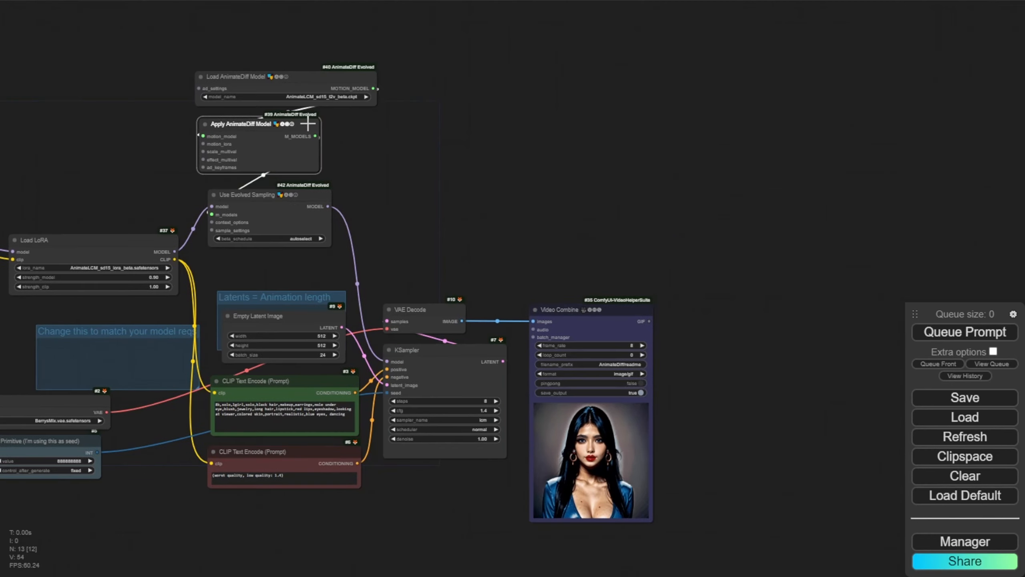
pyautogui.keyDown('shift'); pyautogui.click(317, 86); pyautogui.keyUp('shift')
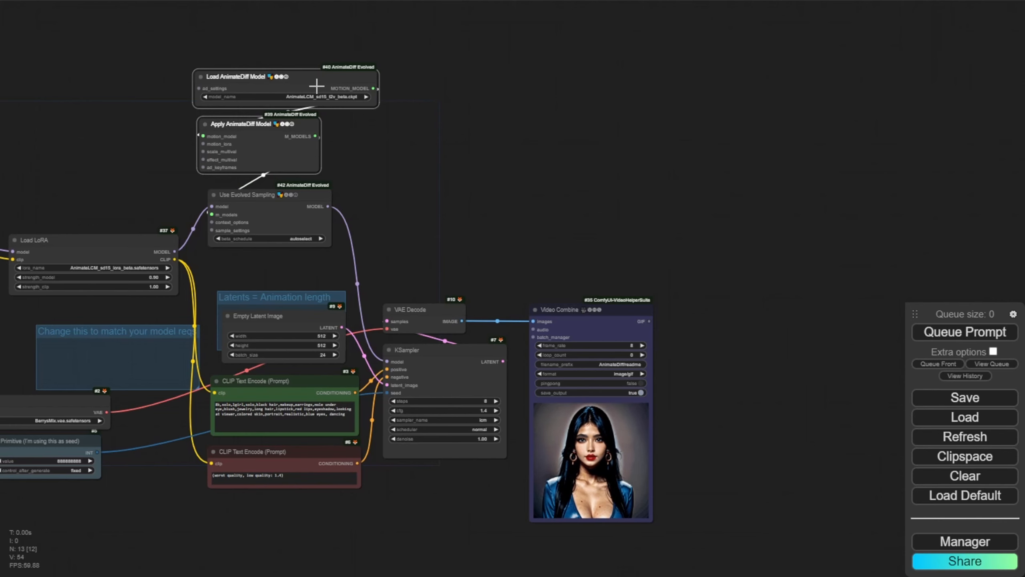
pyautogui.hscroll(5, 529, 91)
pyautogui.hotkey('ctrl', 'v')
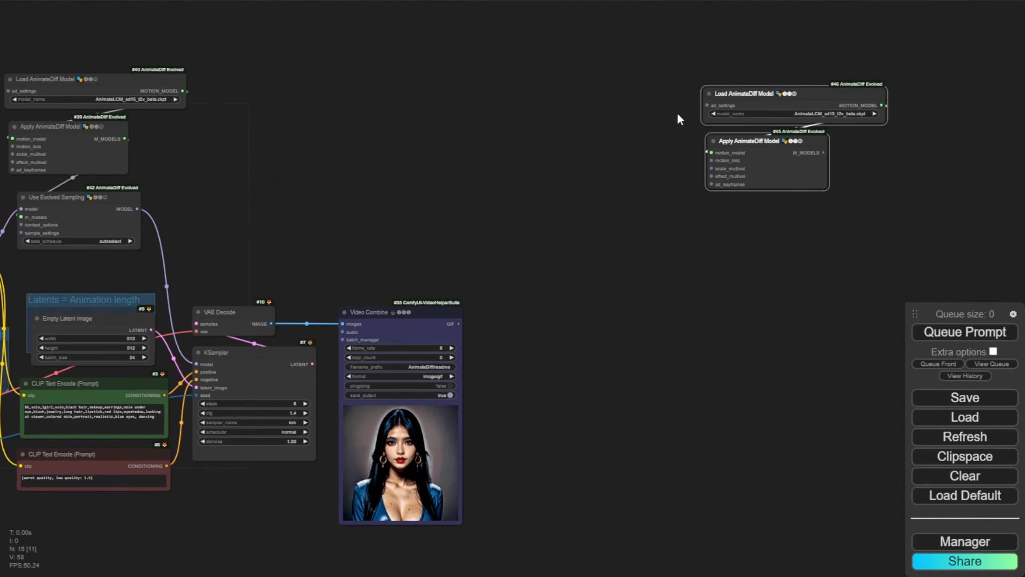
pyautogui.click(638, 168)
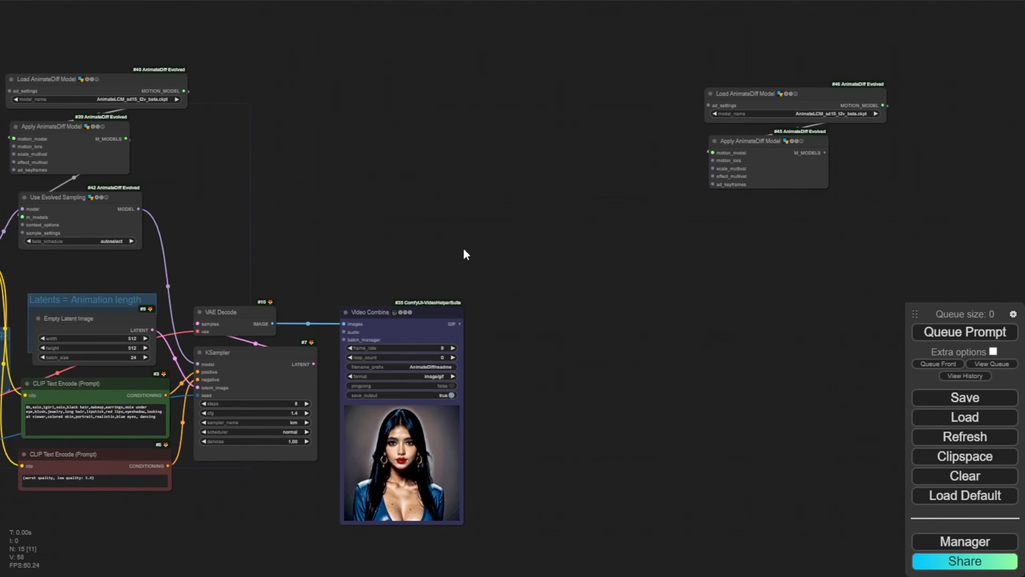
# Add a group with the default title "Group" and size it to enclose the duplicated Load and Apply AnimateDiff Model nodes
pyautogui.click(789, 94)
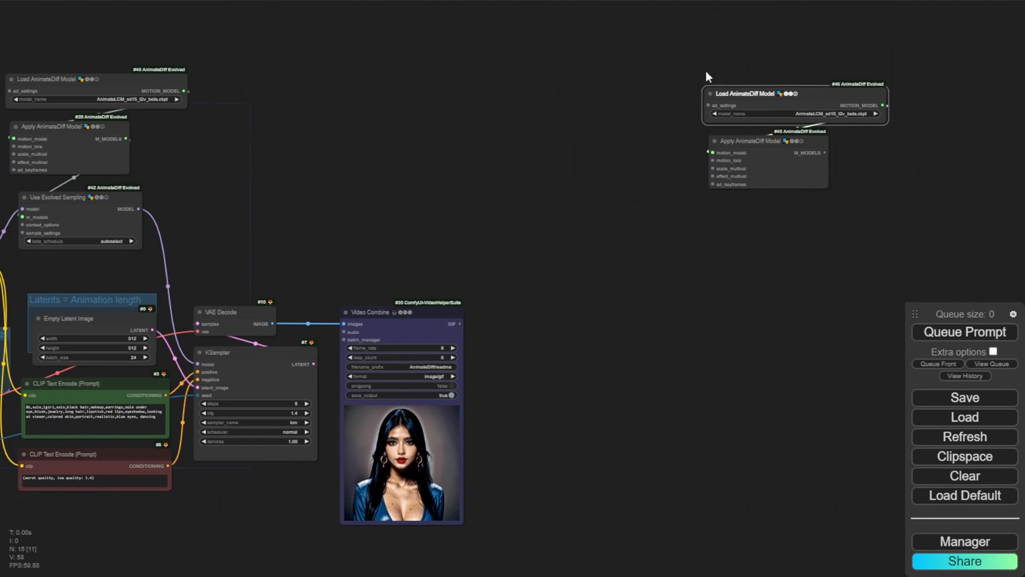
pyautogui.rightClick(666, 47)
pyautogui.click(684, 70)
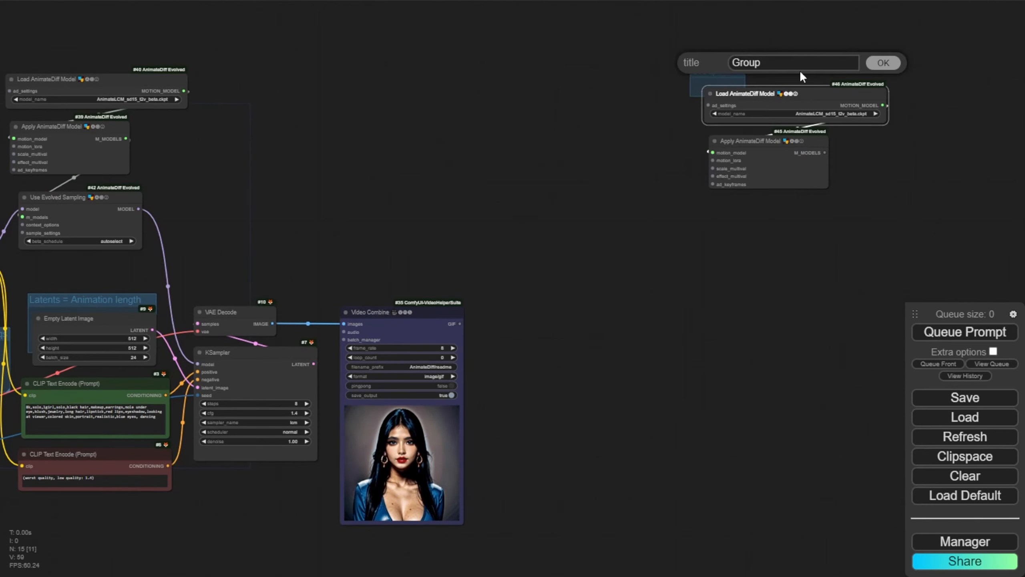
pyautogui.click(883, 62)
pyautogui.moveTo(711, 73); pyautogui.dragTo(647, 56)
pyautogui.moveTo(706, 93); pyautogui.dragTo(767, 92)
pyautogui.moveTo(679, 85); pyautogui.dragTo(950, 327)
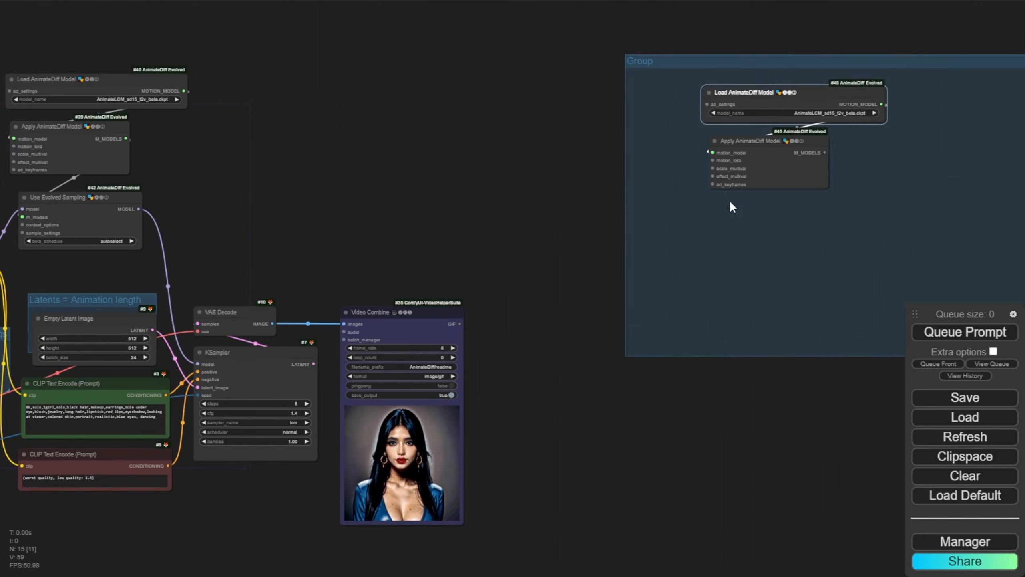
# Connect the original Load AnimateDiff Model's MOTION_MODEL output to motion_model on the grouped Apply AnimateDiff Model node
pyautogui.moveTo(457, 78); pyautogui.dragTo(850, 20)
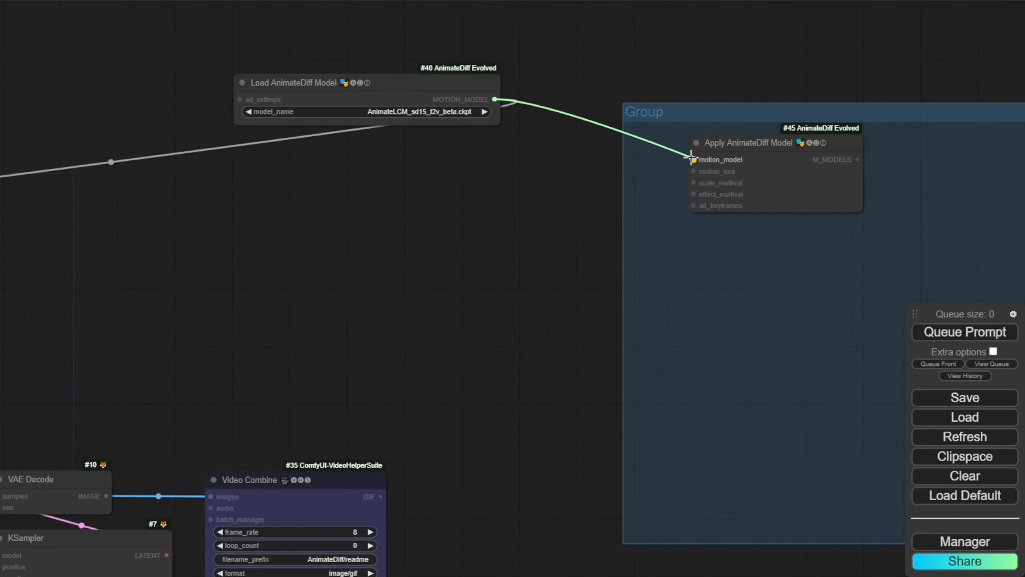
pyautogui.moveTo(687, 155); pyautogui.dragTo(693, 159)
pyautogui.scroll(-4, 447, 219)
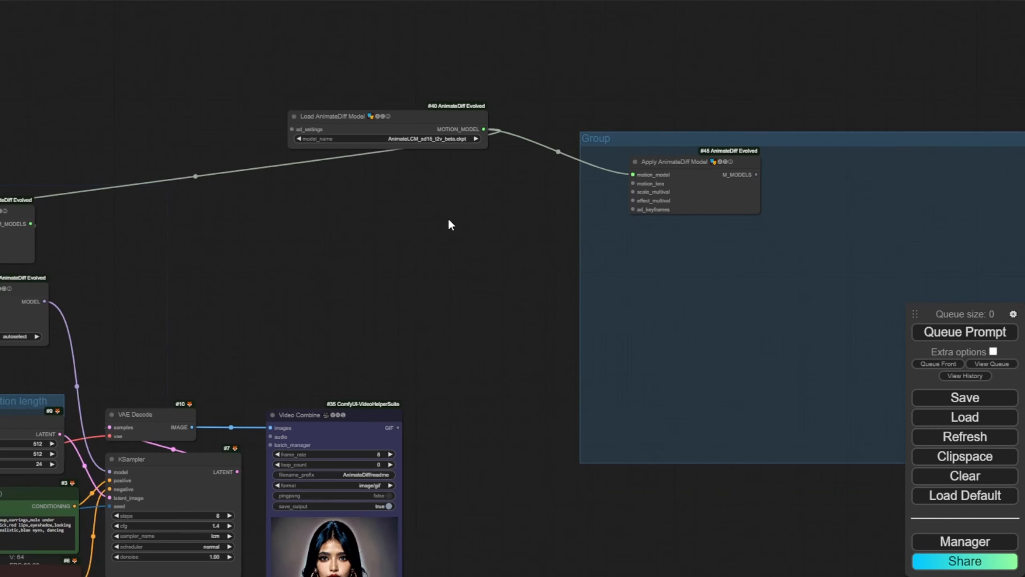
# Place the shared Load AnimateDiff Model node above and between both Apply nodes, and move the new group farther from Video Combine
pyautogui.moveTo(415, 157); pyautogui.dragTo(532, 84)
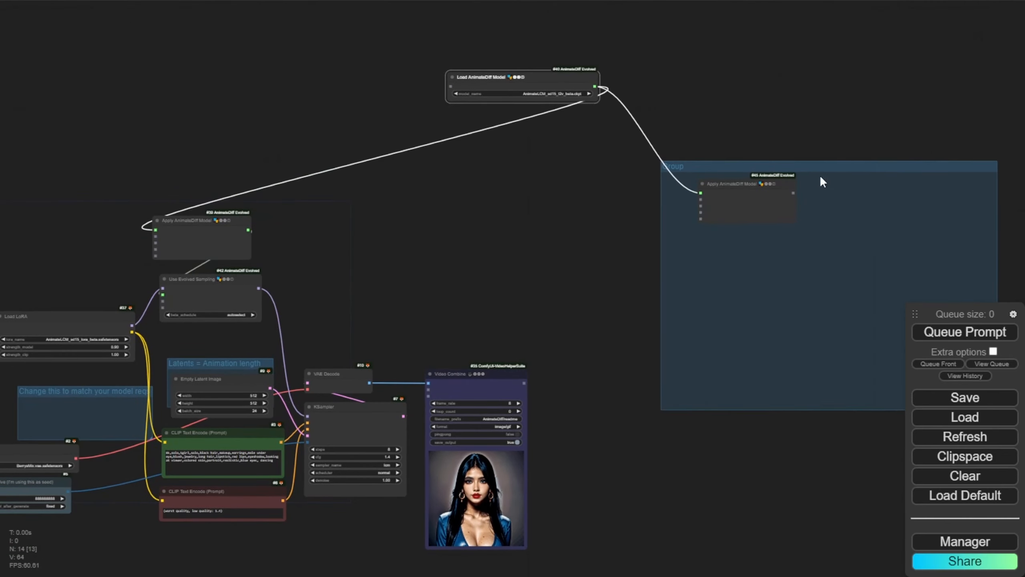
pyautogui.moveTo(820, 166); pyautogui.dragTo(1007, 158)
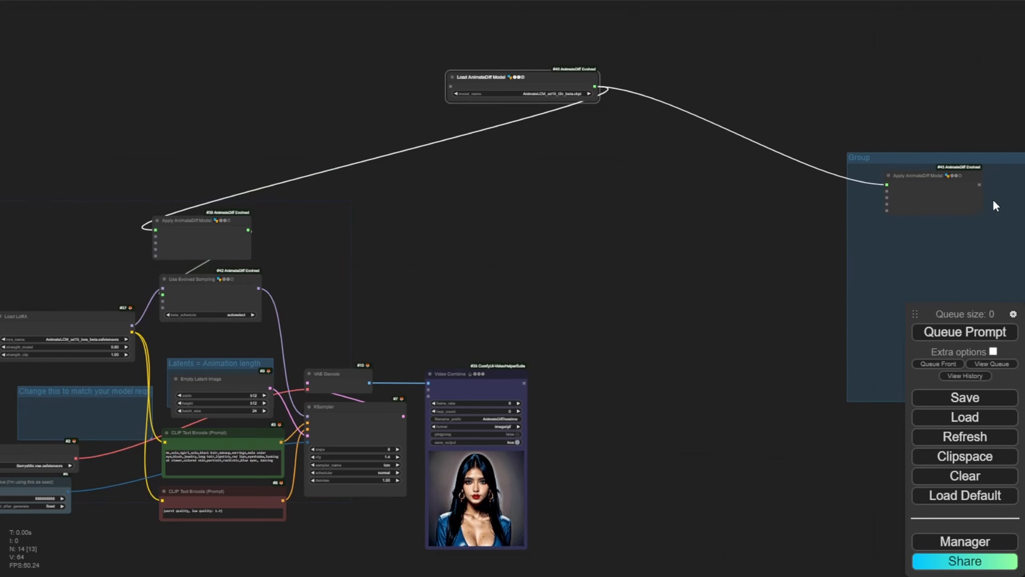
pyautogui.click(904, 198)
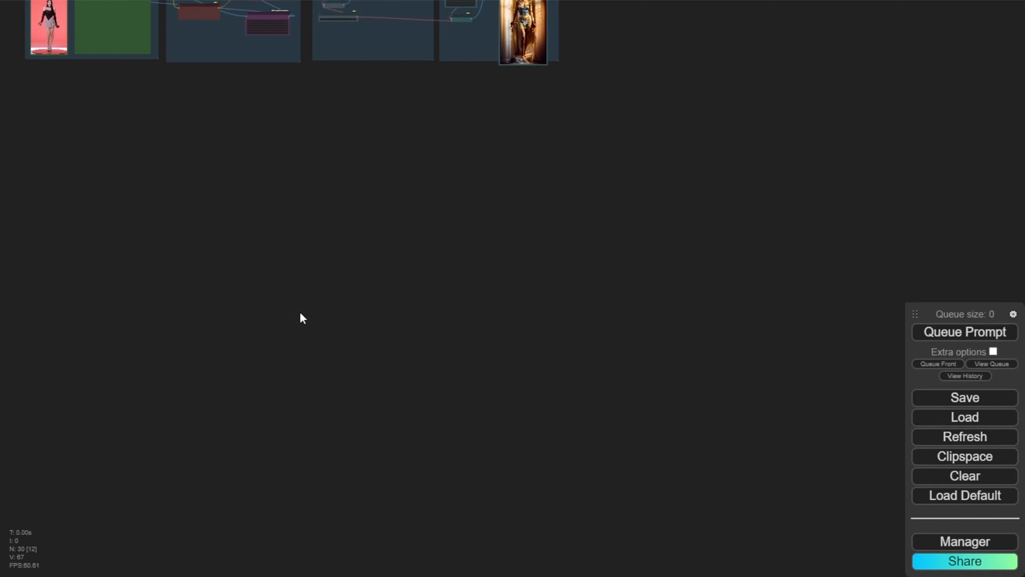
# Look over the animated TikTok video workflow and examine the checkpoint and LoRA nodes in its Model Setting group
pyautogui.moveTo(335, 222); pyautogui.dragTo(355, 435)
pyautogui.scroll(5, 282, 308)
pyautogui.scroll(1, 268, 323)
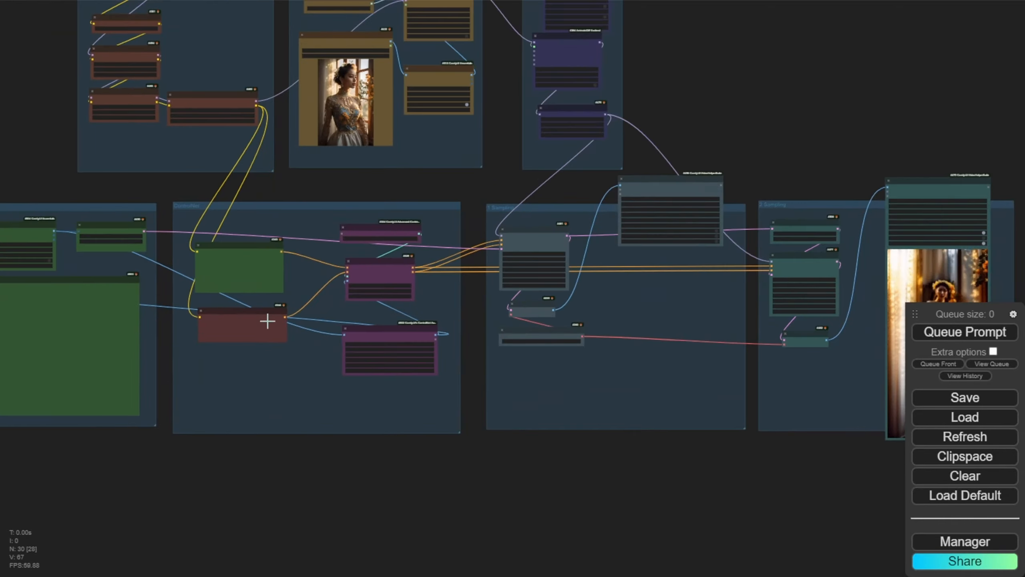
pyautogui.scroll(-4, 265, 324)
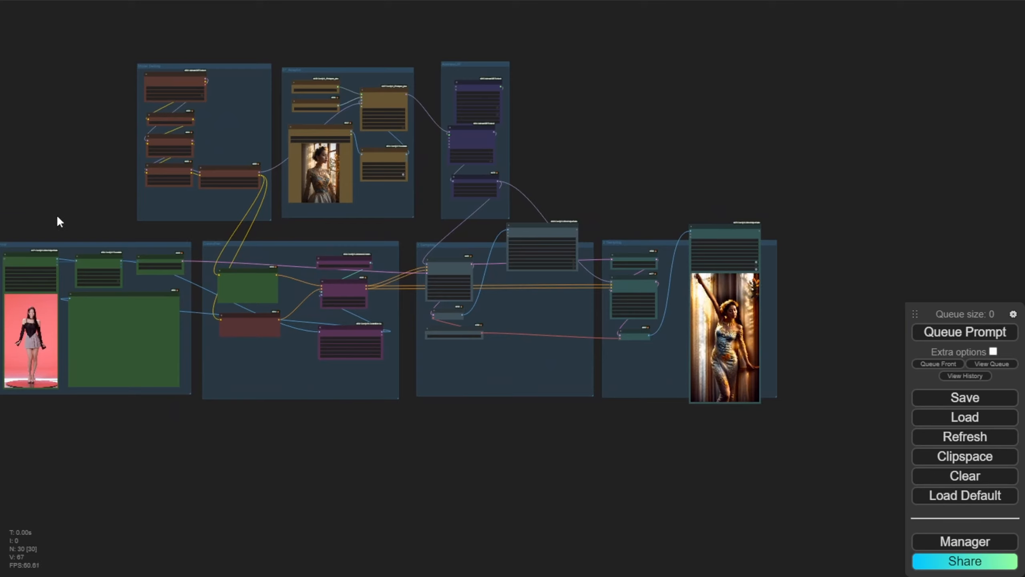
pyautogui.moveTo(58, 222); pyautogui.dragTo(71, 232)
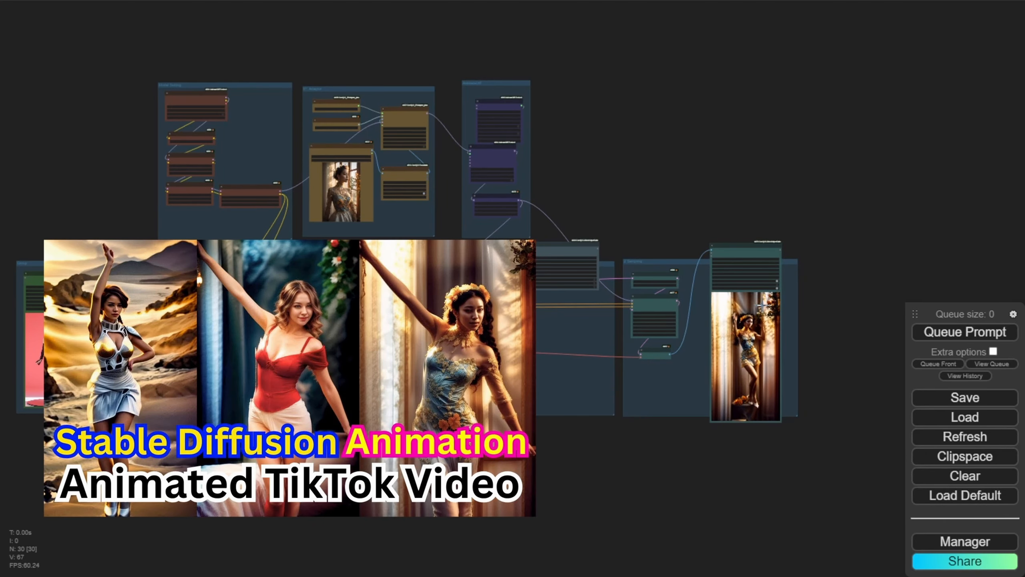
pyautogui.scroll(3, 111, 271)
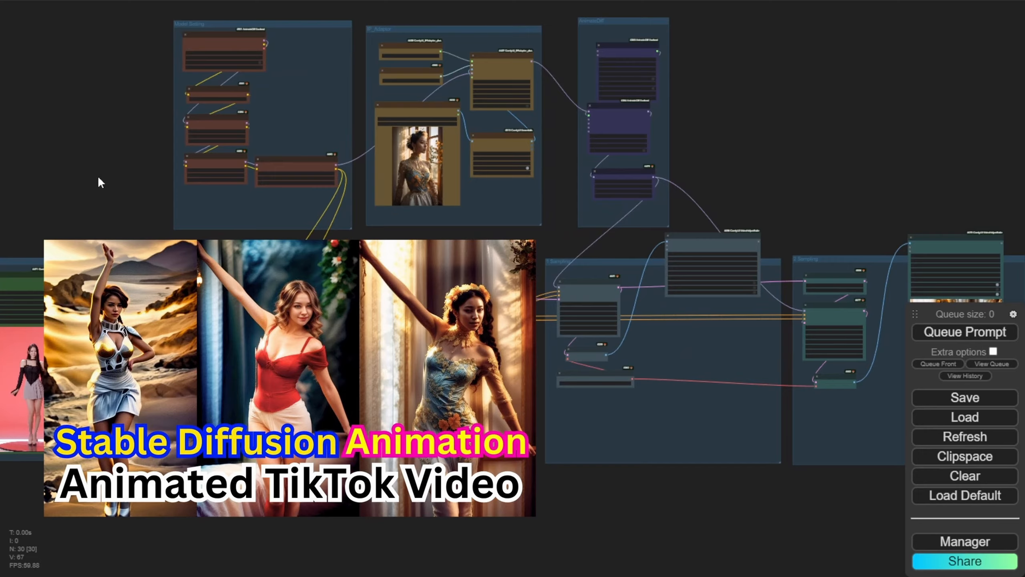
pyautogui.scroll(4, 90, 185)
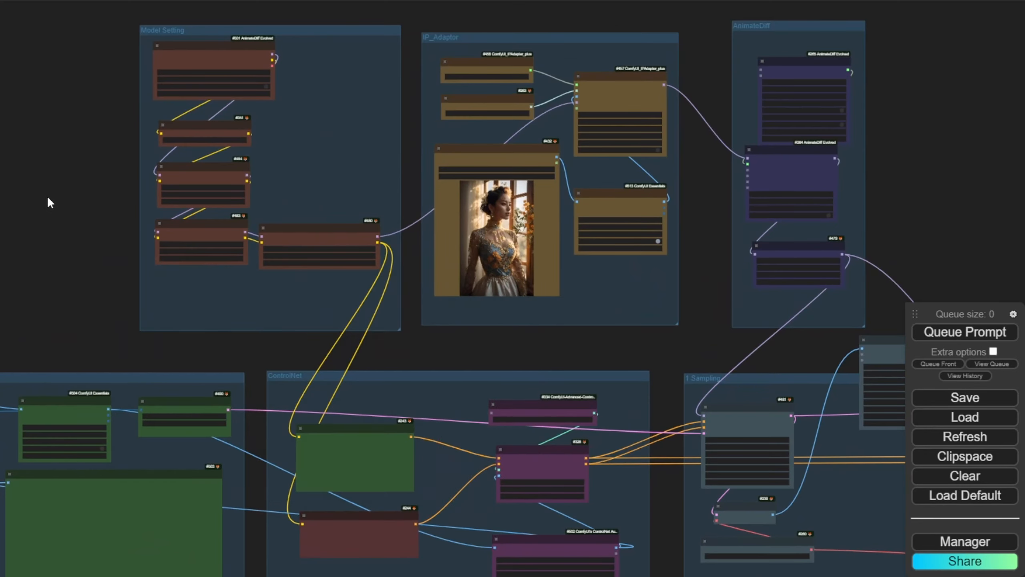
pyautogui.scroll(4, 46, 201)
pyautogui.scroll(-1, 60, 240)
pyautogui.scroll(3, 60, 238)
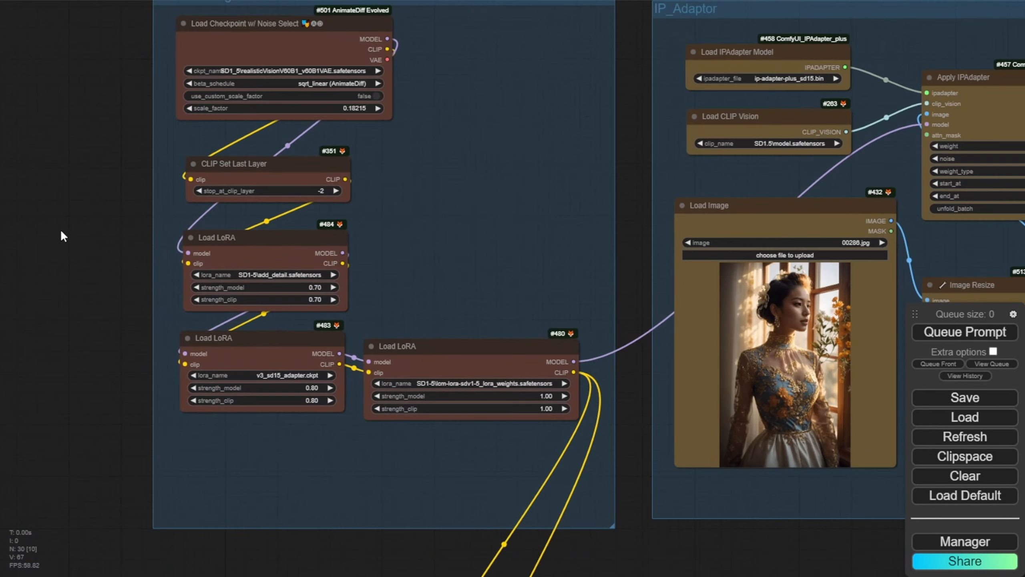
pyautogui.scroll(-1, 61, 230)
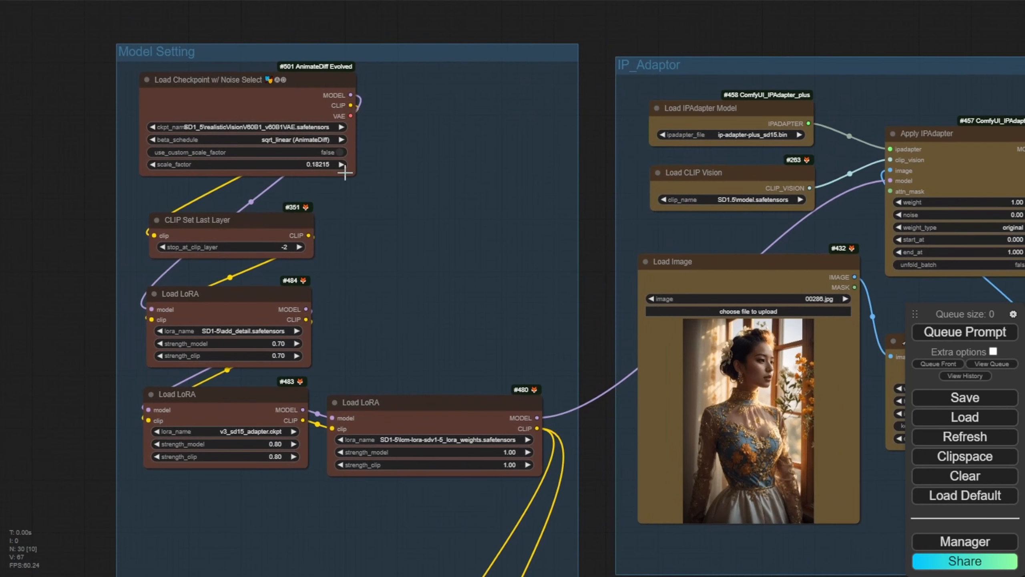
# Widen the Load Checkpoint w/ Noise Select node and move the v3_sd15_adapter Load LoRA node beside the add_detail one
pyautogui.moveTo(354, 176); pyautogui.dragTo(485, 175)
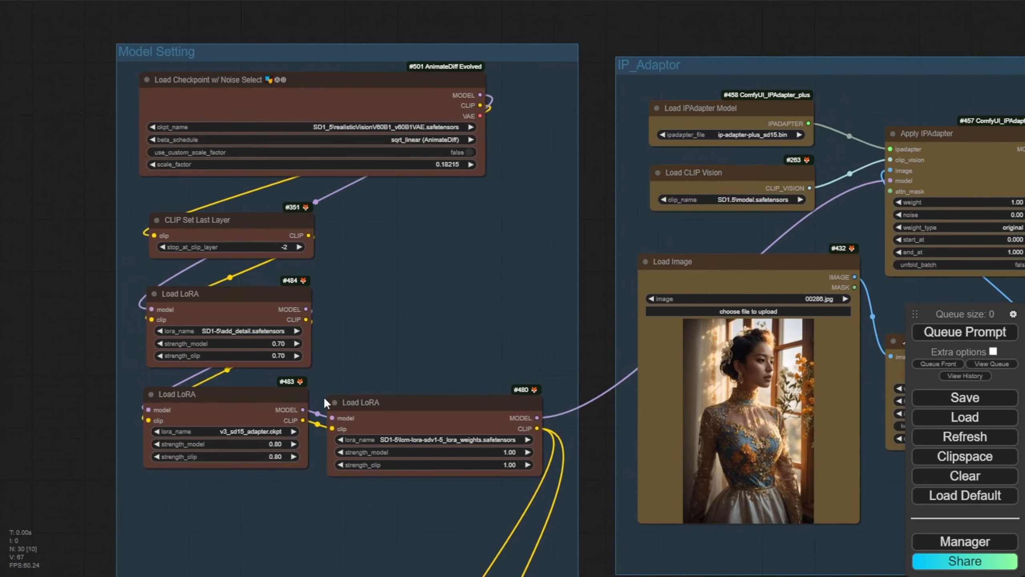
pyautogui.moveTo(87, 341); pyautogui.dragTo(62, 187)
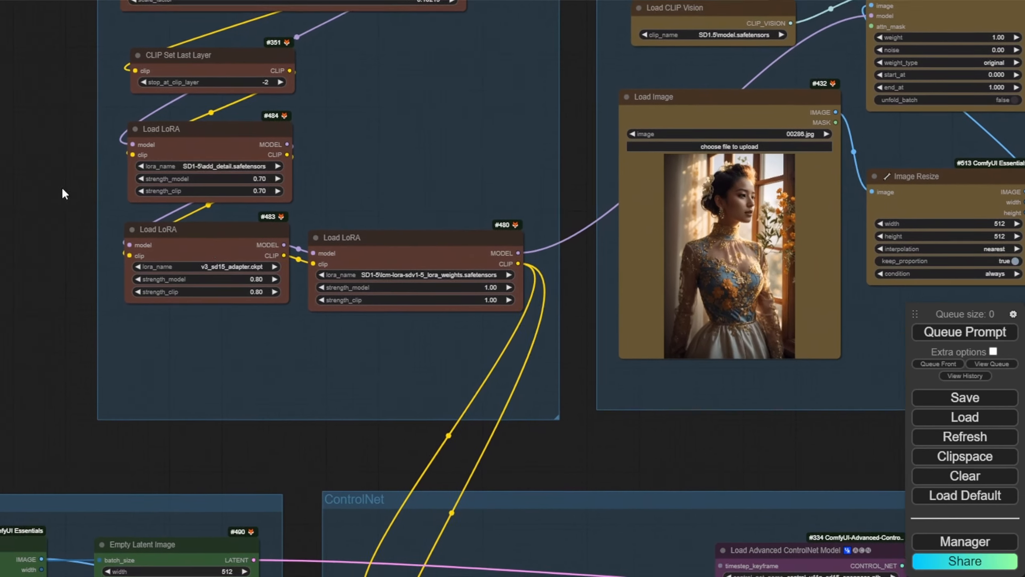
pyautogui.click(391, 268)
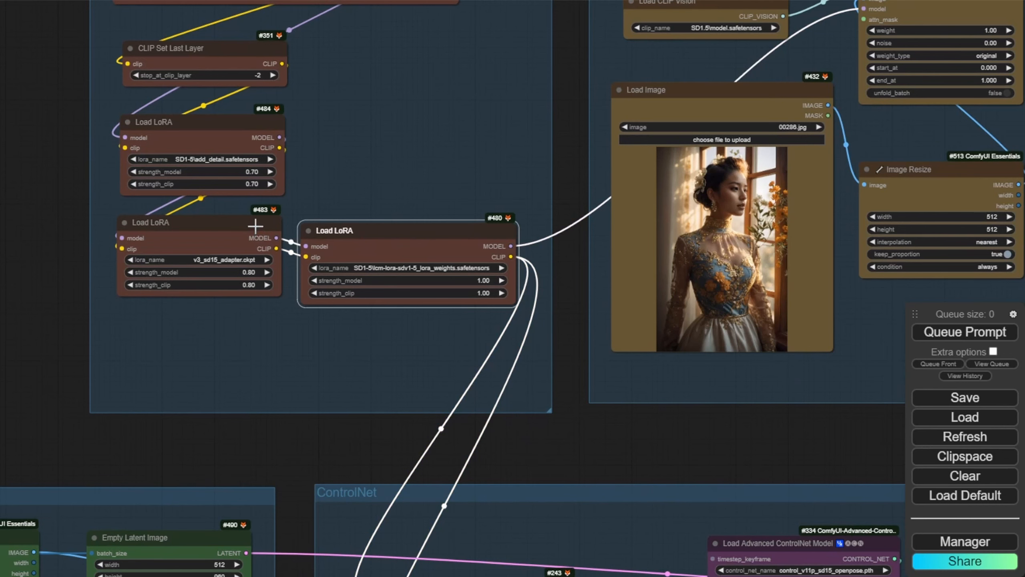
pyautogui.moveTo(255, 226); pyautogui.dragTo(485, 117)
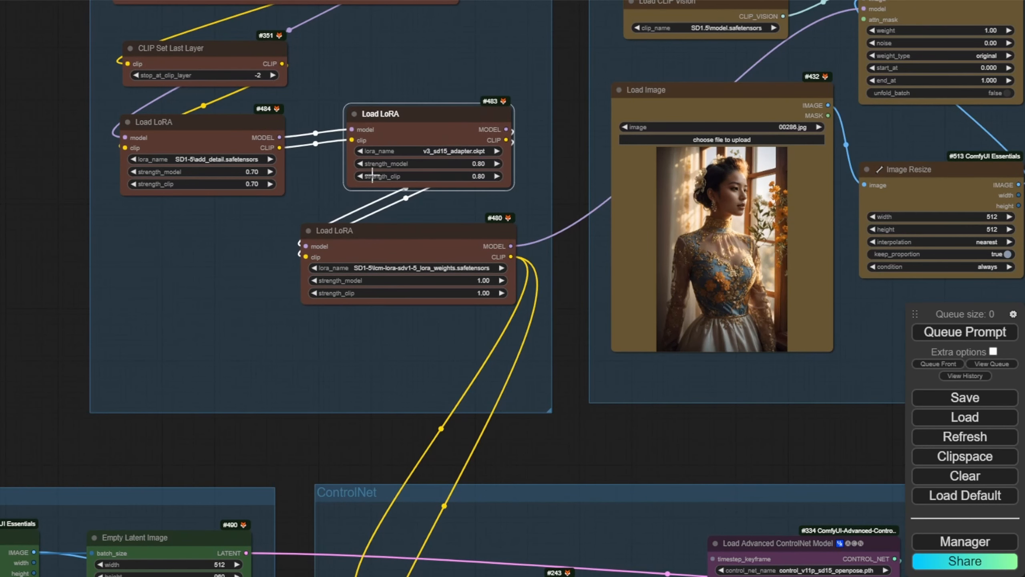
# Replace the v3_sd15_adapter LoRA with AnimateLCM_sd15_lora_beta.safetensors and delete the lcm-lora-sdv1-5 Load LoRA node
pyautogui.click(456, 150)
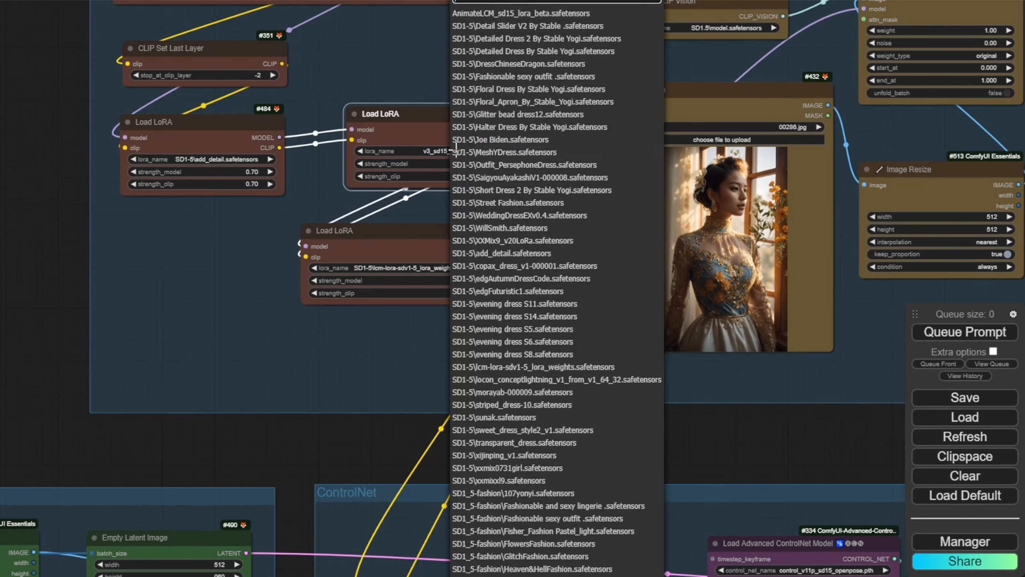
pyautogui.click(497, 13)
pyautogui.click(430, 236)
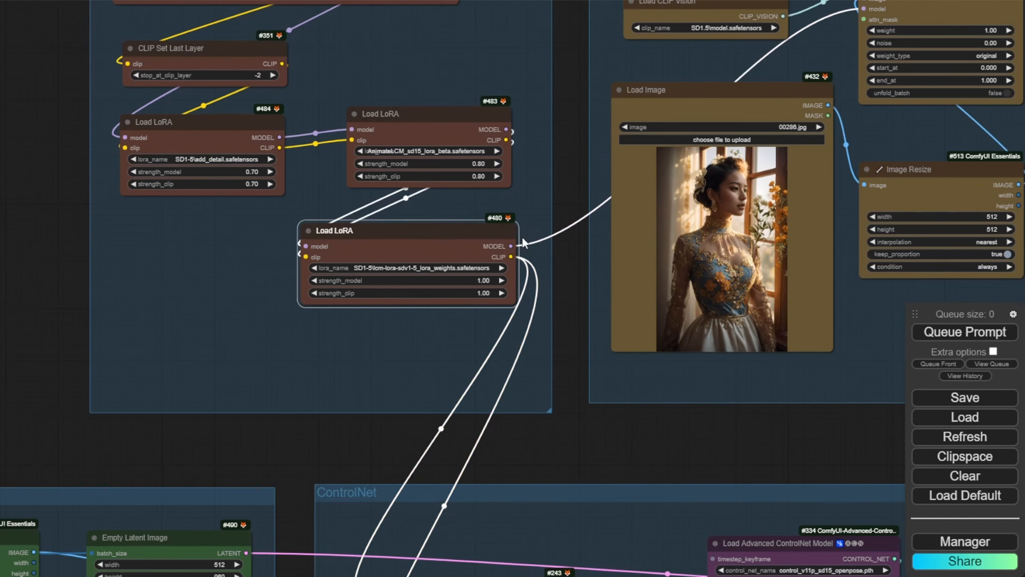
pyautogui.press('Delete')
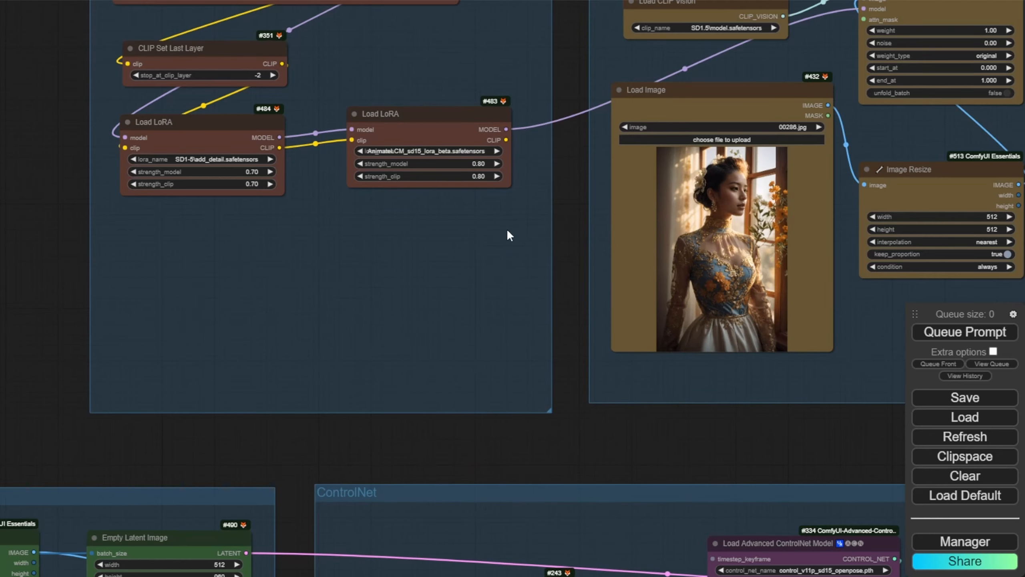
# Connect the AnimateLCM Load LoRA's CLIP output to both CLIP Text Encode nodes and reposition the LoRA node within the Model Setting group
pyautogui.scroll(-2, 506, 229)
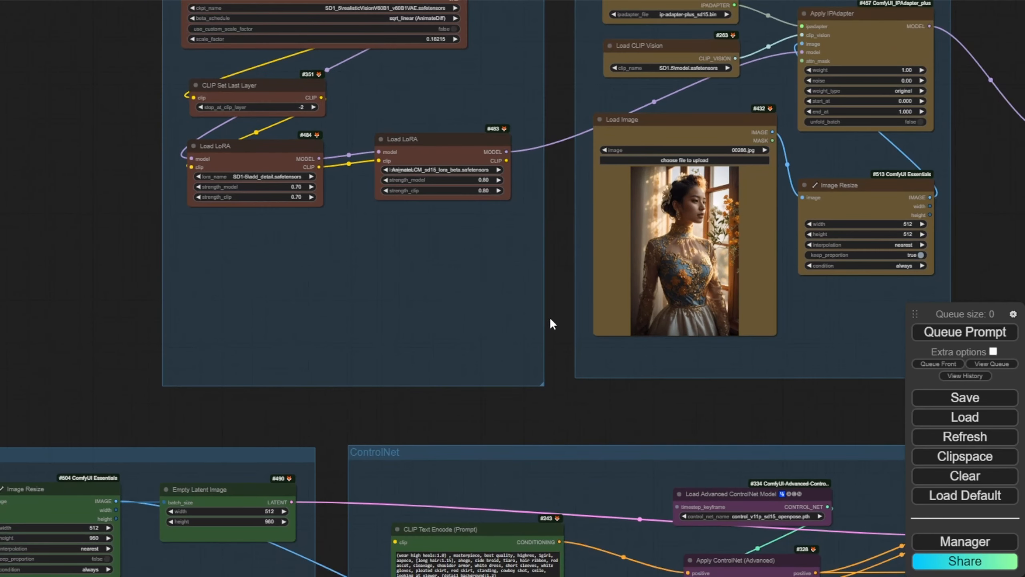
pyautogui.moveTo(443, 157); pyautogui.dragTo(406, 317)
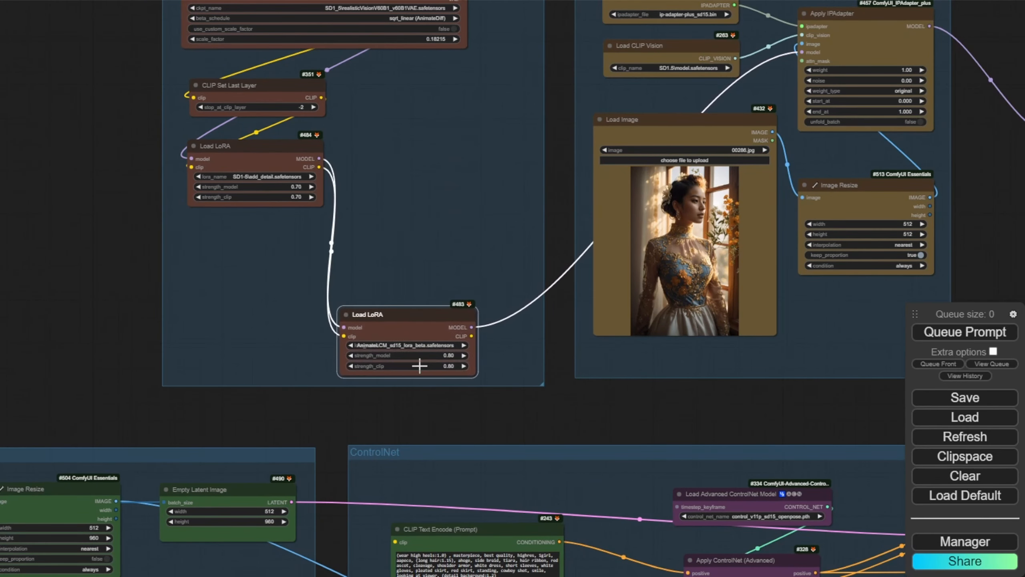
pyautogui.scroll(2, 428, 384)
pyautogui.moveTo(445, 432); pyautogui.dragTo(426, 161)
pyautogui.scroll(-1, 426, 161)
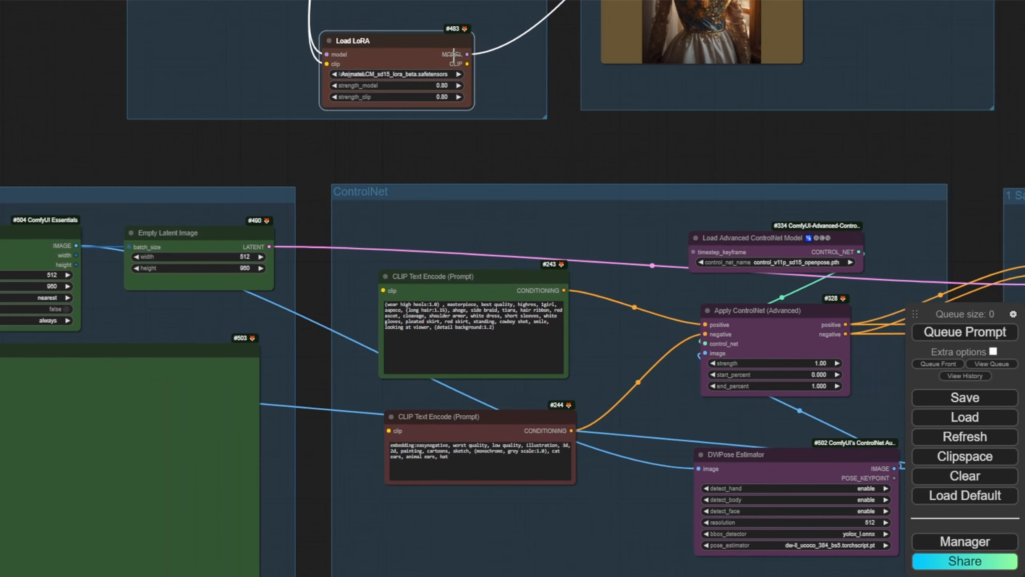
pyautogui.moveTo(468, 68); pyautogui.dragTo(382, 290)
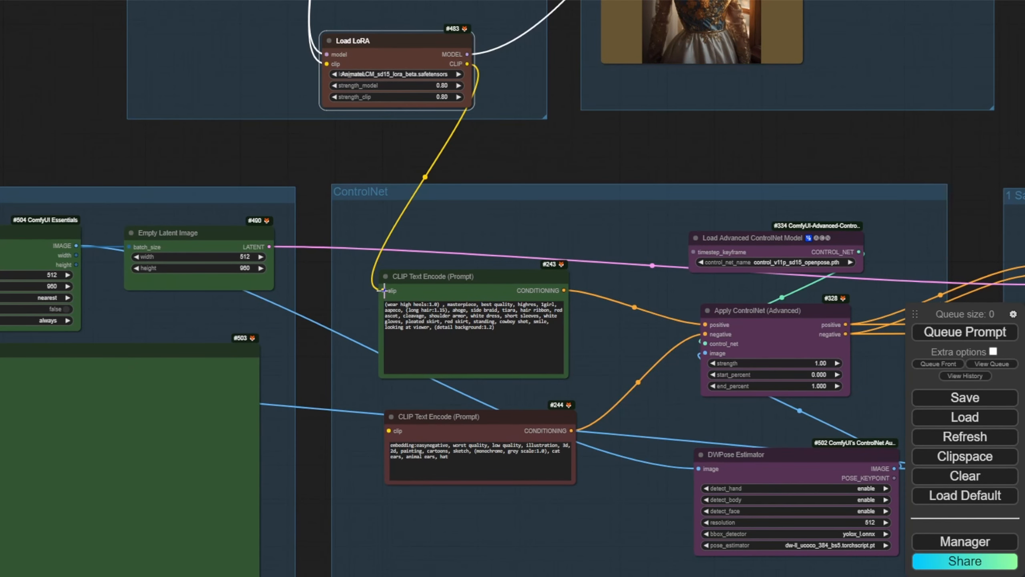
pyautogui.moveTo(469, 64); pyautogui.dragTo(389, 430)
pyautogui.scroll(1, 440, 172)
pyautogui.scroll(2, 521, 163)
pyautogui.moveTo(520, 163); pyautogui.dragTo(505, 342)
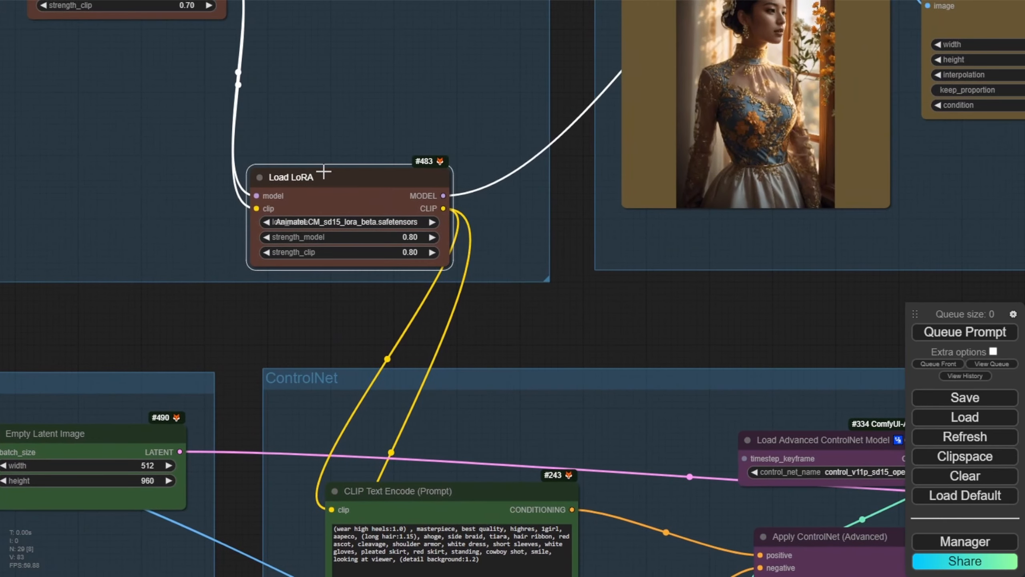
pyautogui.moveTo(328, 172); pyautogui.dragTo(236, 81)
pyautogui.scroll(-1, 196, 283)
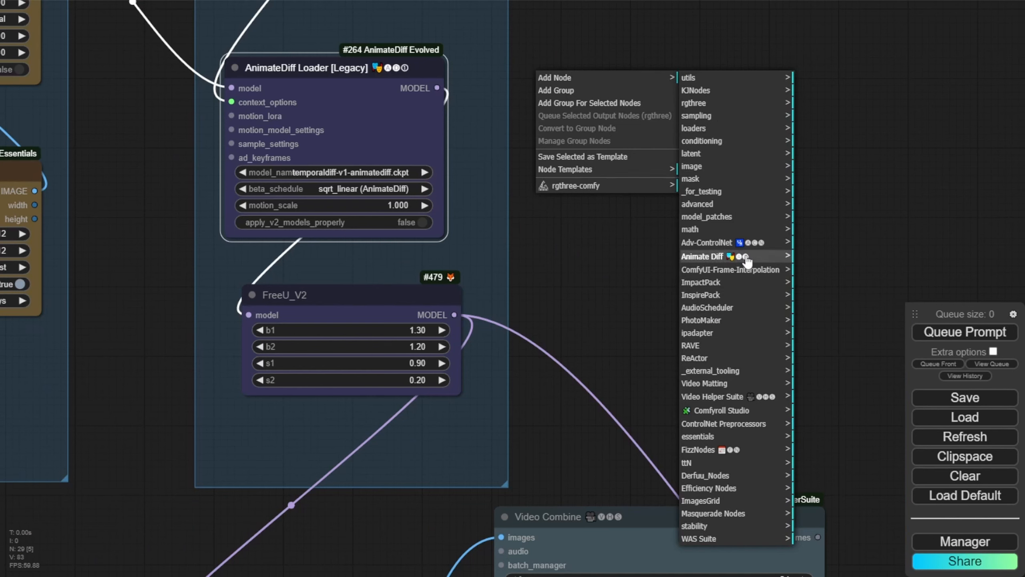
pyautogui.click(715, 256)
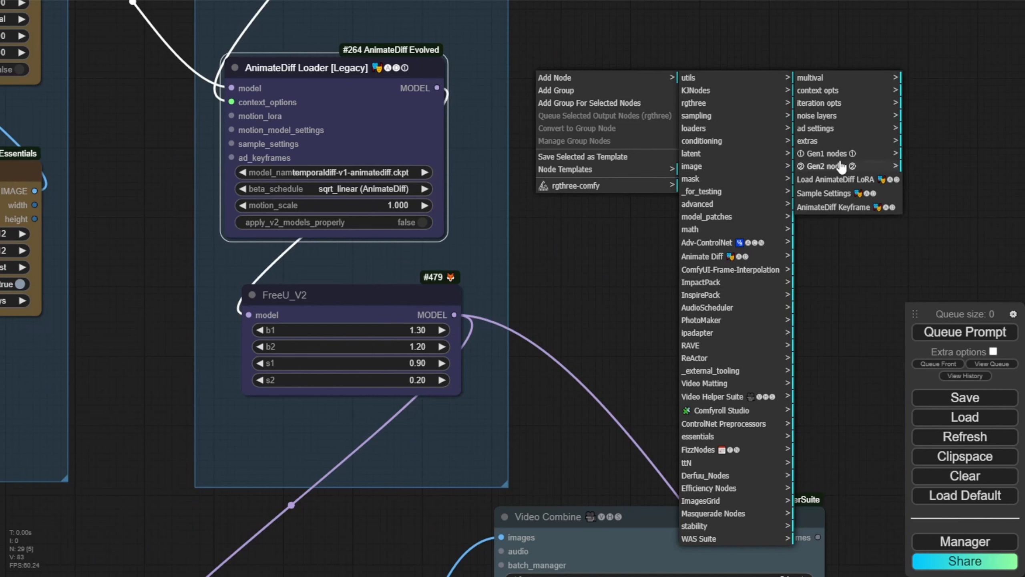
pyautogui.click(857, 154)
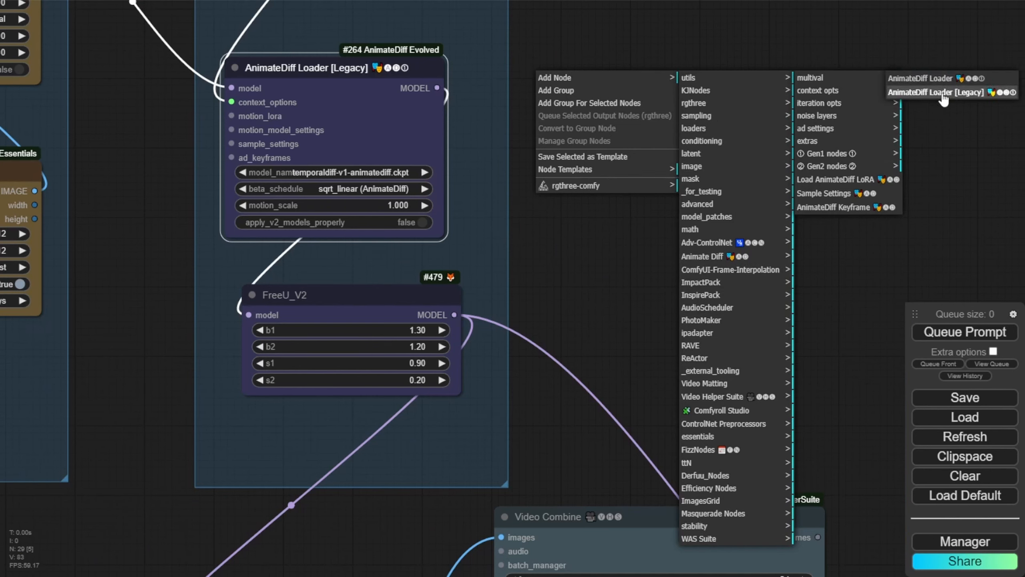
pyautogui.click(937, 93)
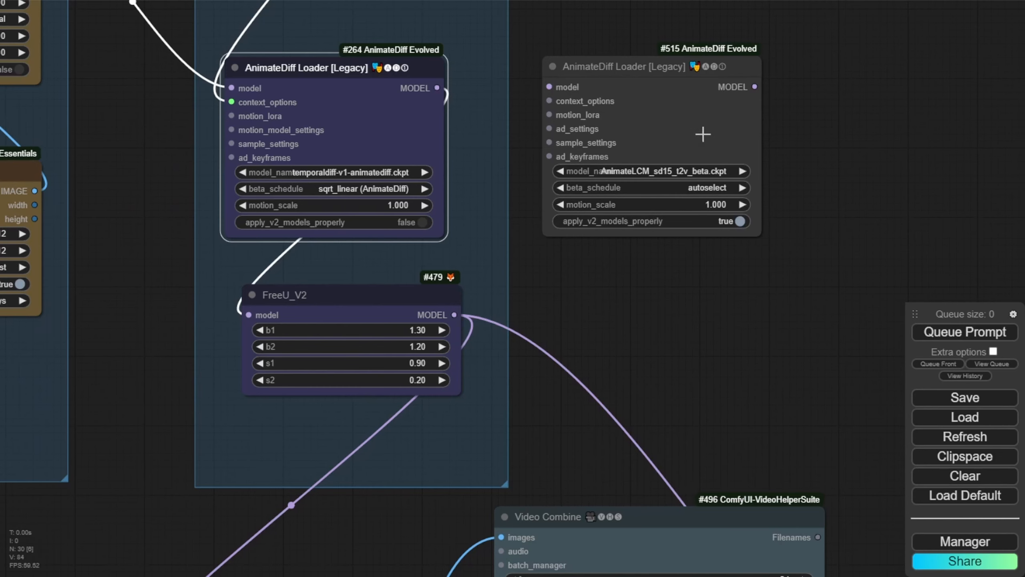
pyautogui.click(702, 134)
pyautogui.press('Delete')
# Add a Gen1 AnimateDiff Loader node in the empty canvas area beside the existing AnimateDiff Loader [Legacy]
pyautogui.rightClick(611, 89)
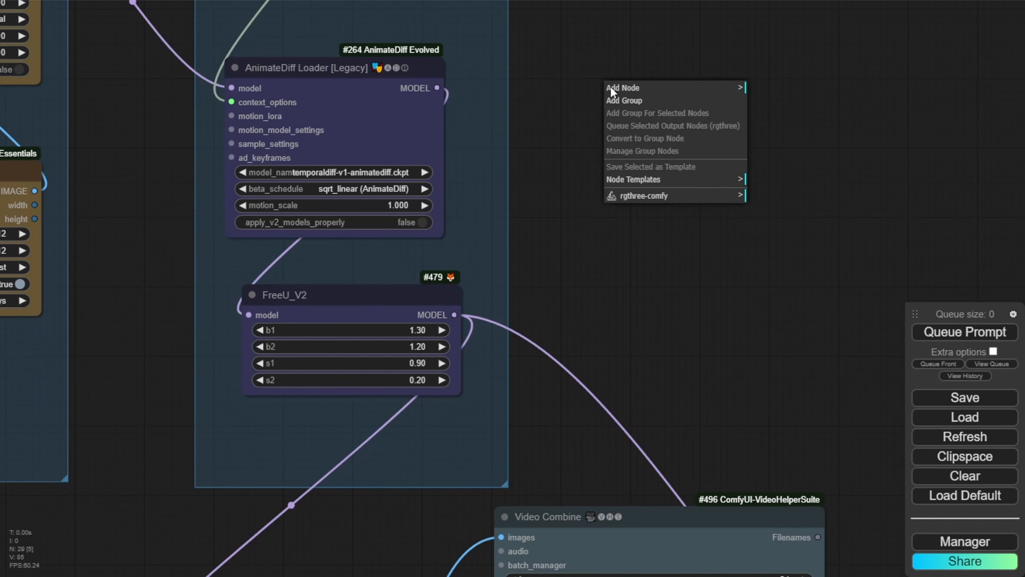
pyautogui.click(631, 93)
pyautogui.click(812, 277)
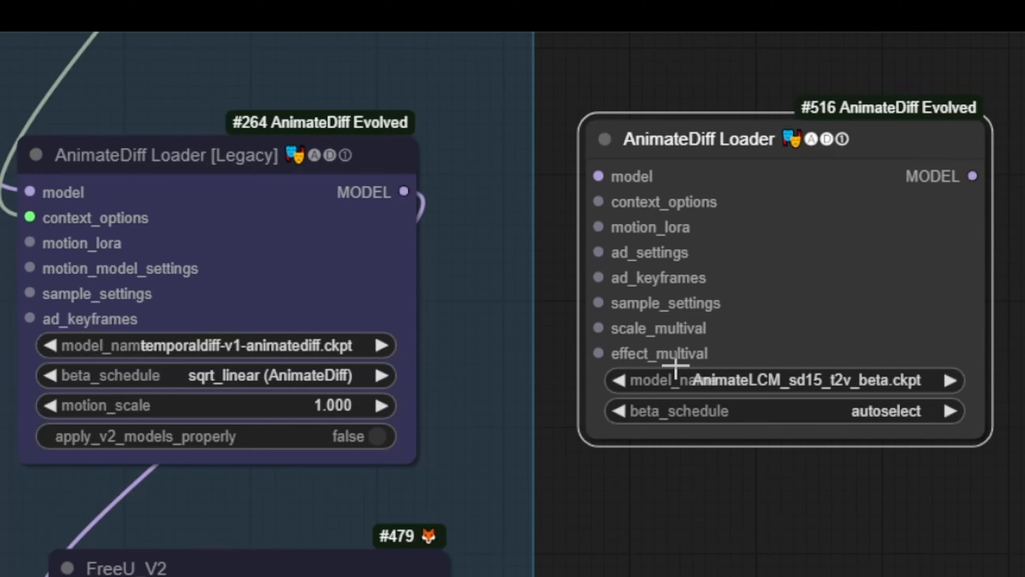
pyautogui.scroll(-2, 543, 284)
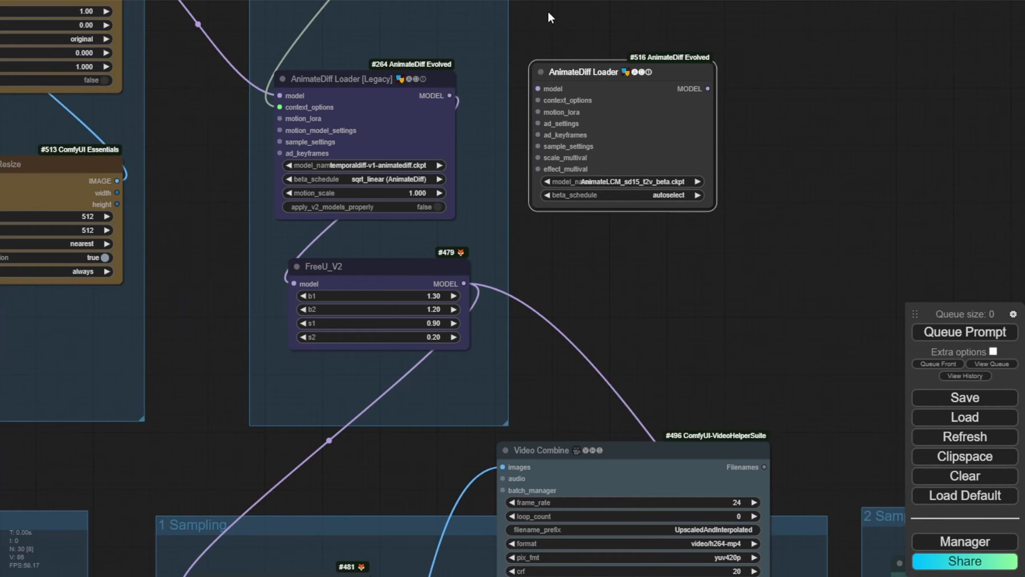
pyautogui.moveTo(548, 11); pyautogui.dragTo(642, 212)
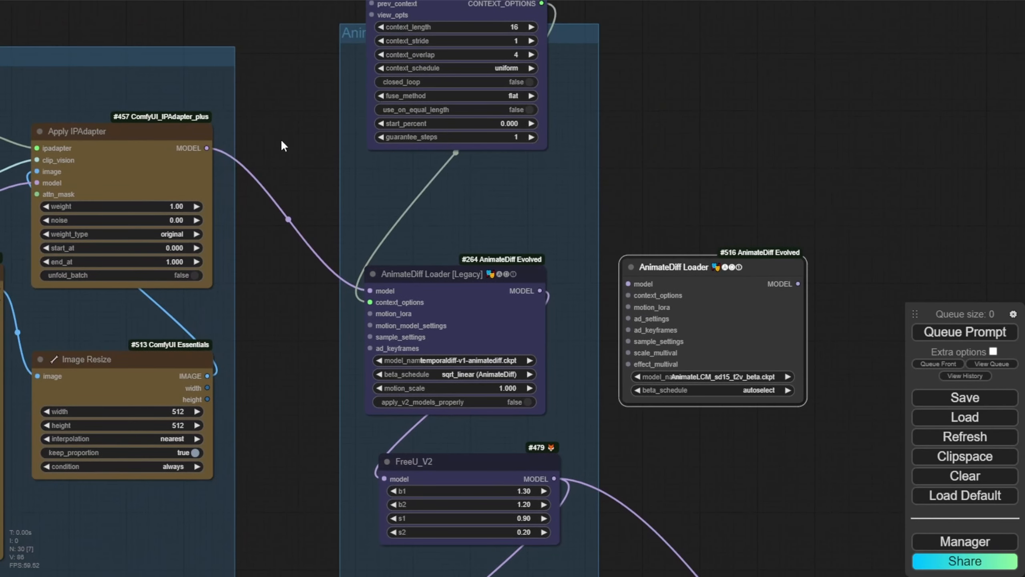
# Connect Apply IPAdapter's MODEL output to the new AnimateDiff Loader, then move that loader nearer the AnimateDiff group and widen it
pyautogui.moveTo(210, 150); pyautogui.dragTo(628, 284)
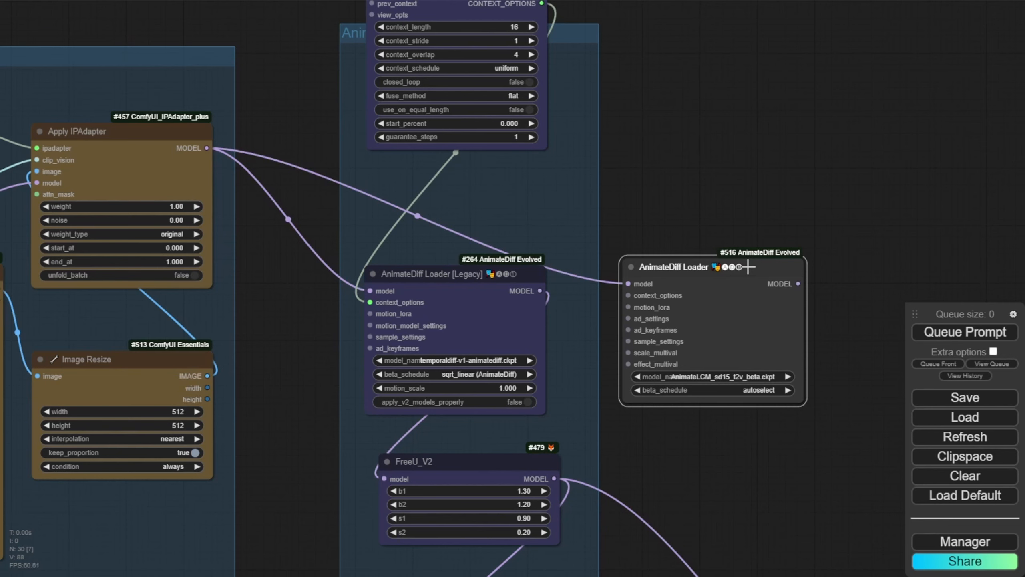
pyautogui.scroll(-1, 843, 241)
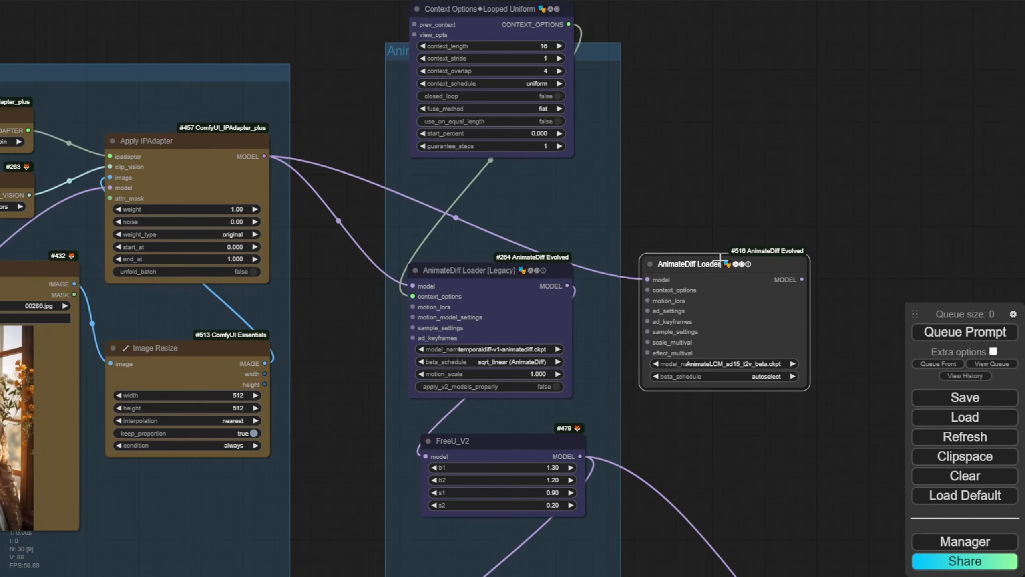
pyautogui.moveTo(720, 258); pyautogui.dragTo(617, 167)
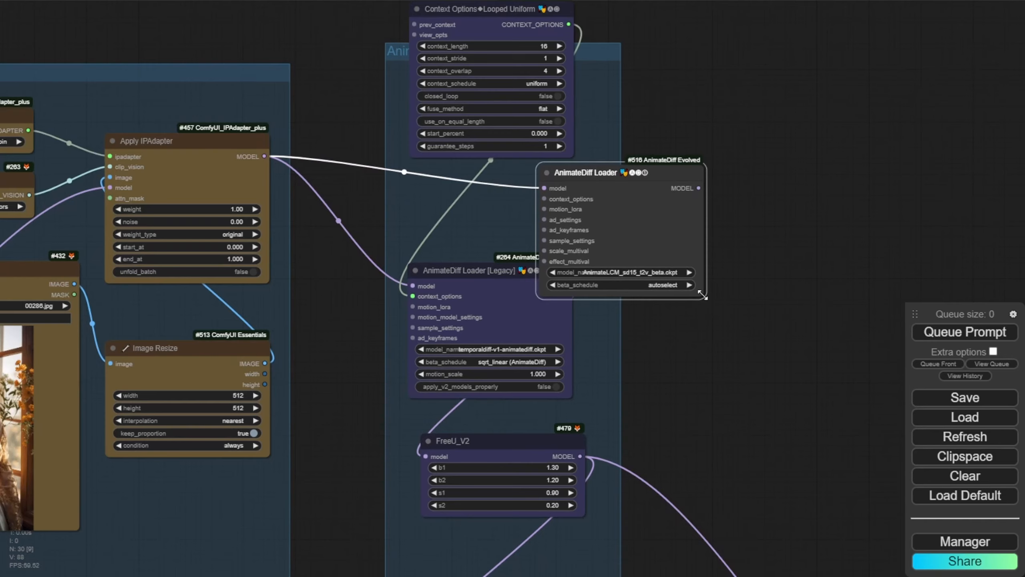
pyautogui.moveTo(702, 295); pyautogui.dragTo(761, 298)
pyautogui.scroll(4, 724, 329)
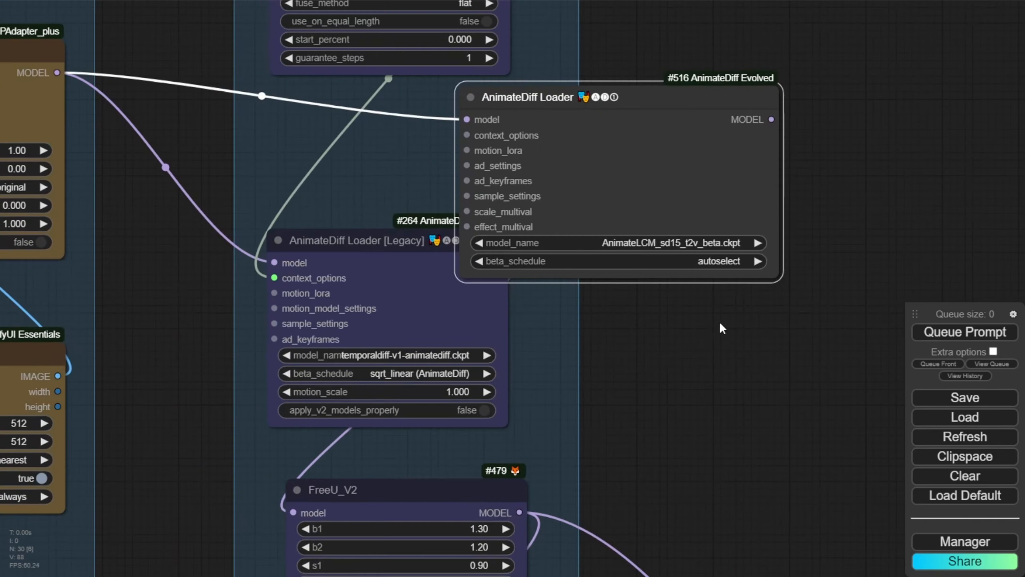
pyautogui.scroll(3, 723, 328)
pyautogui.scroll(-8, 707, 308)
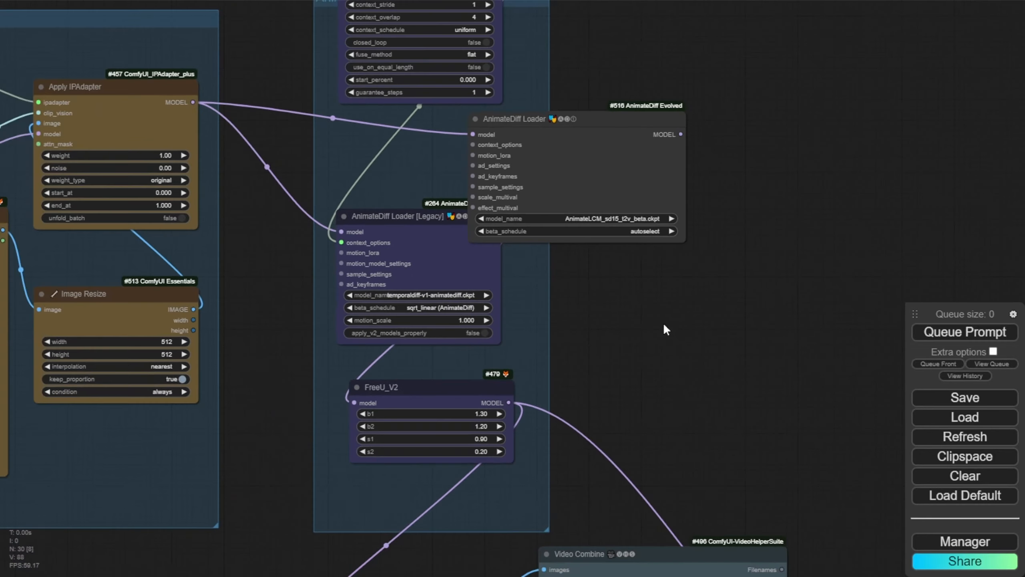
pyautogui.moveTo(666, 329); pyautogui.dragTo(622, 271)
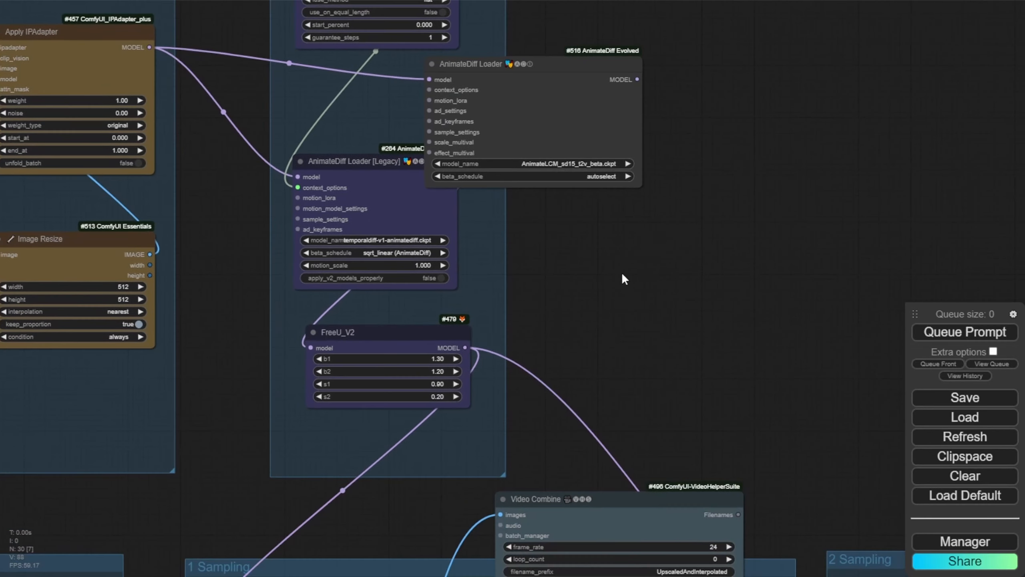
# Feed the new AnimateDiff Loader's MODEL output into FreeU_V2 with the lcm beta schedule, and delete the AnimateDiff Loader [Legacy] node
pyautogui.moveTo(579, 63); pyautogui.dragTo(519, 134)
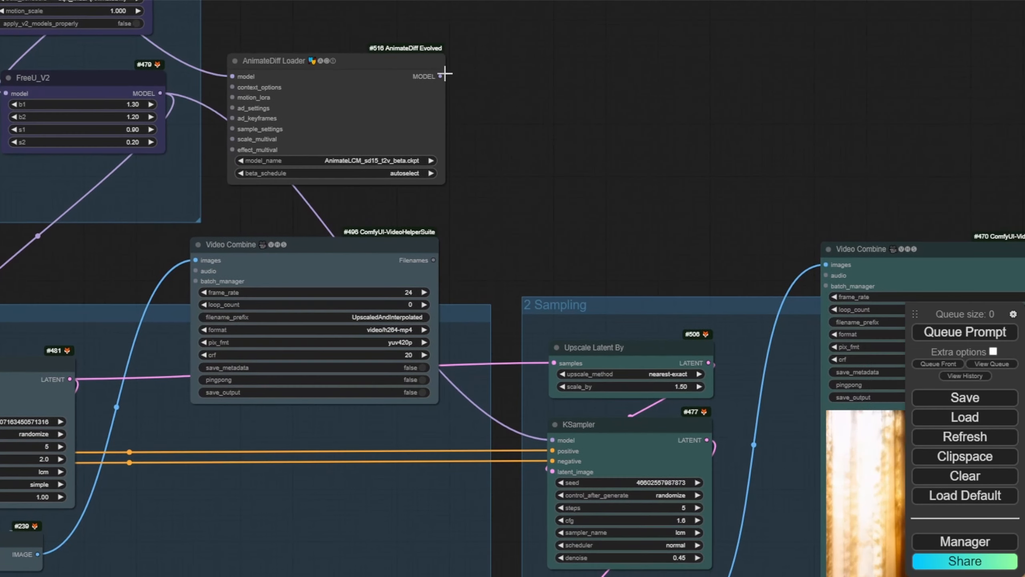
pyautogui.moveTo(441, 76); pyautogui.dragTo(553, 440)
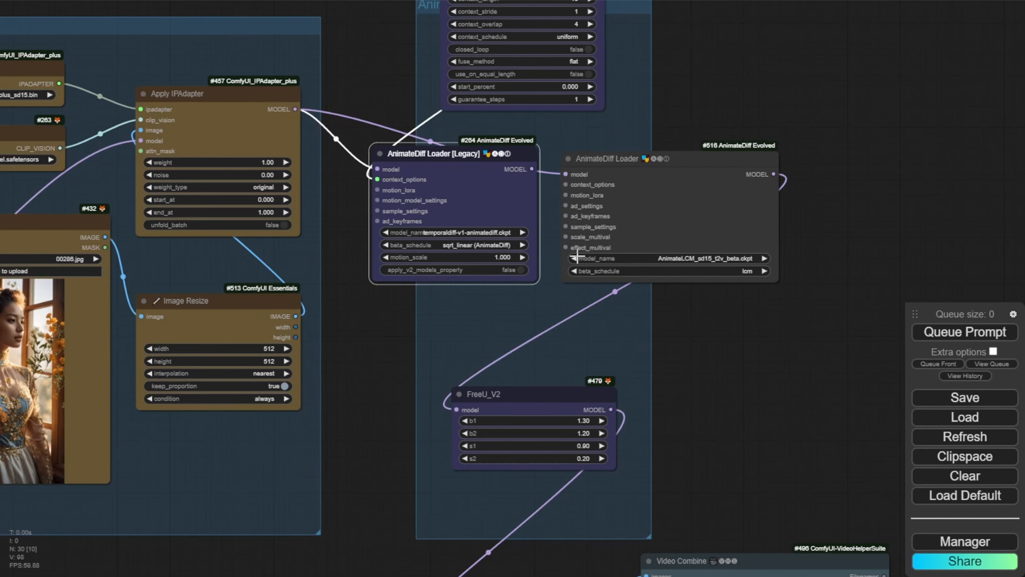
pyautogui.press('Delete')
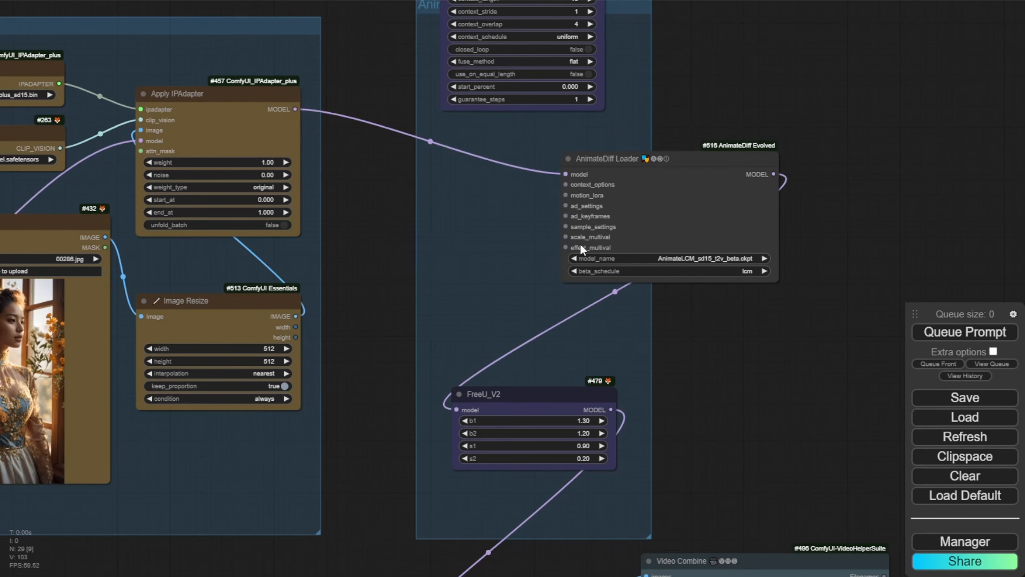
# Move the AnimateDiff Loader into the AnimateDiff group beneath Context Options Looped Uniform and connect its context_options input
pyautogui.moveTo(647, 169); pyautogui.dragTo(520, 167)
pyautogui.scroll(-4, 769, 156)
pyautogui.scroll(4, 646, 251)
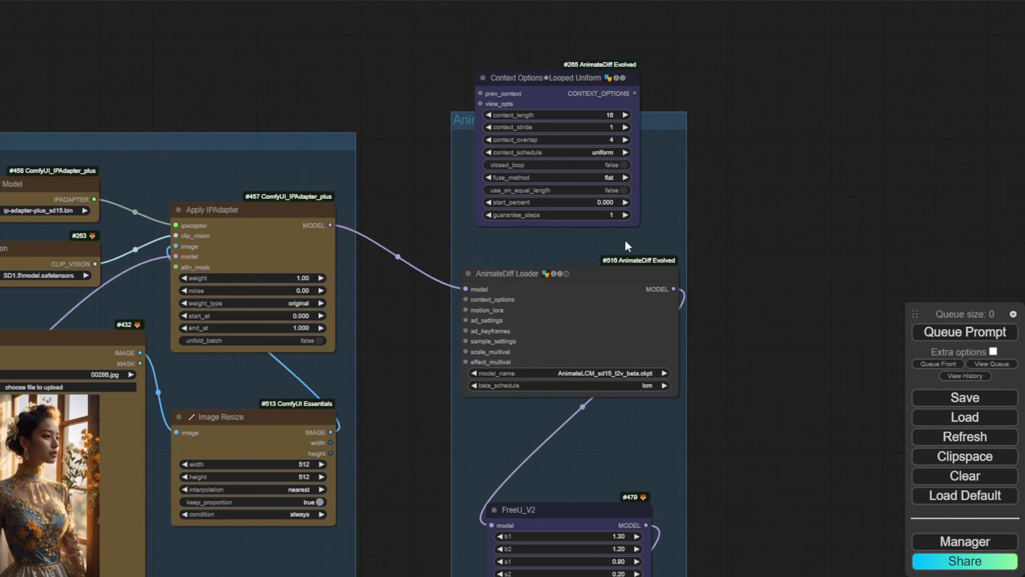
pyautogui.scroll(-5, 686, 162)
pyautogui.scroll(-2, 763, 307)
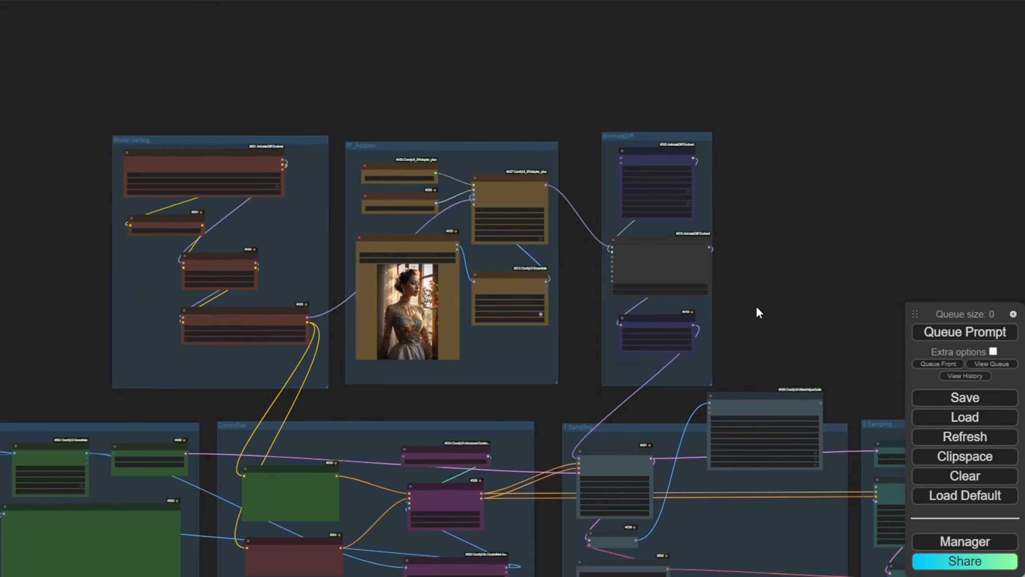
pyautogui.scroll(4, 622, 202)
pyautogui.scroll(-5, 451, 224)
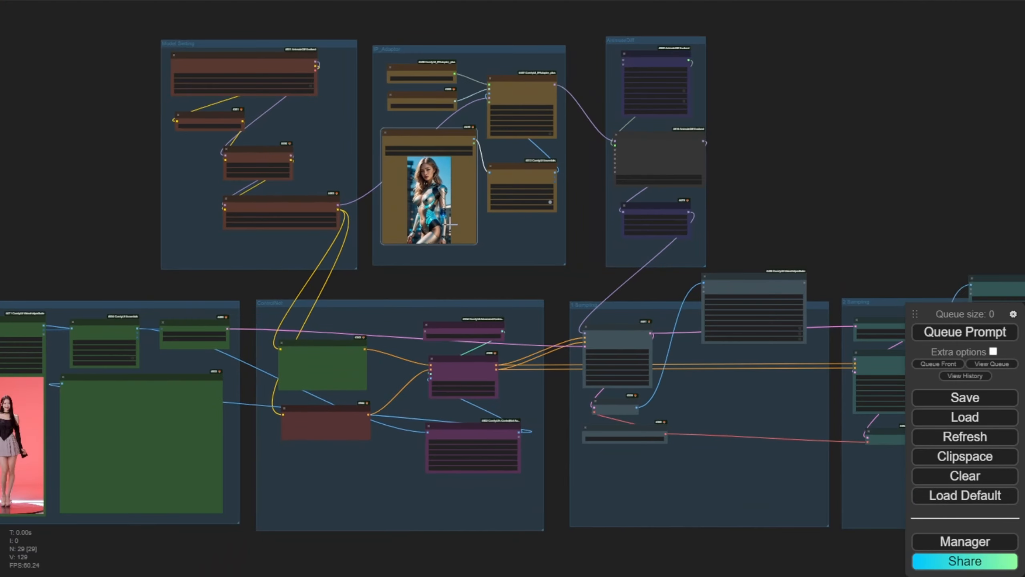
# Set the Load Video (Upload) node's frame_load_cap to 60
pyautogui.click(410, 387)
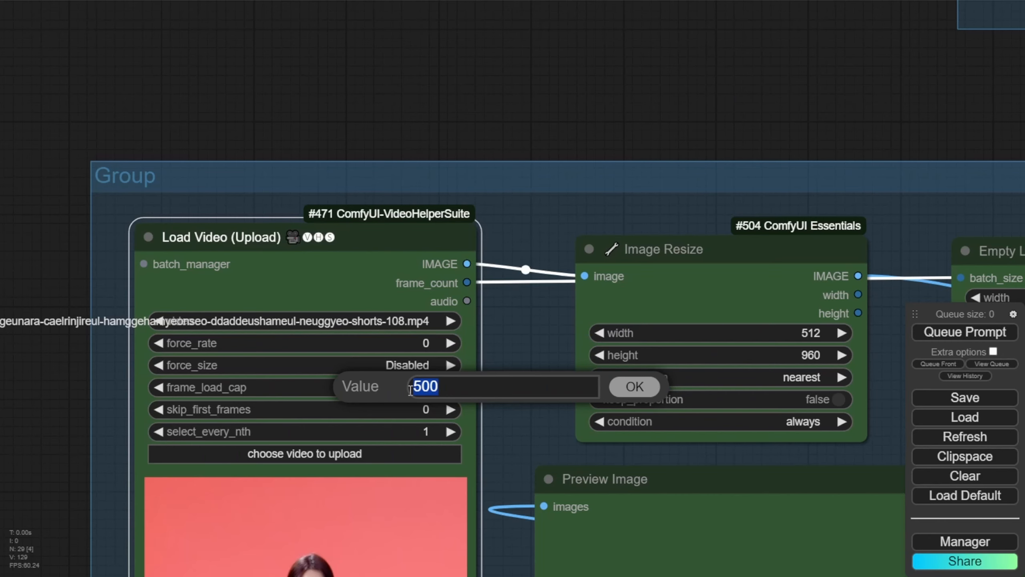
pyautogui.write('60')
pyautogui.press('Return')
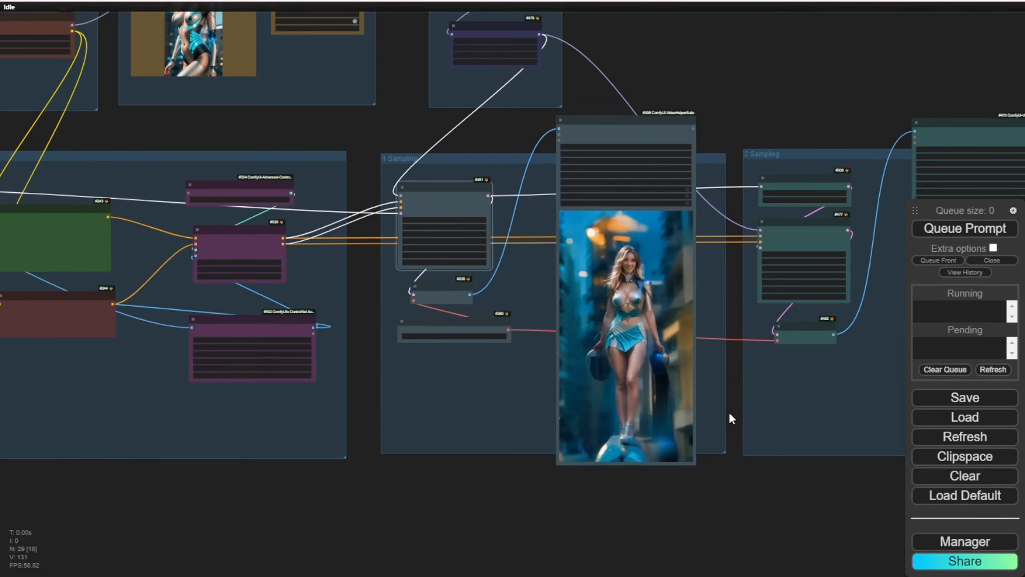
# Examine the generated videos from the first and second sampling groups alongside the second KSampler's settings
pyautogui.scroll(-2, 729, 412)
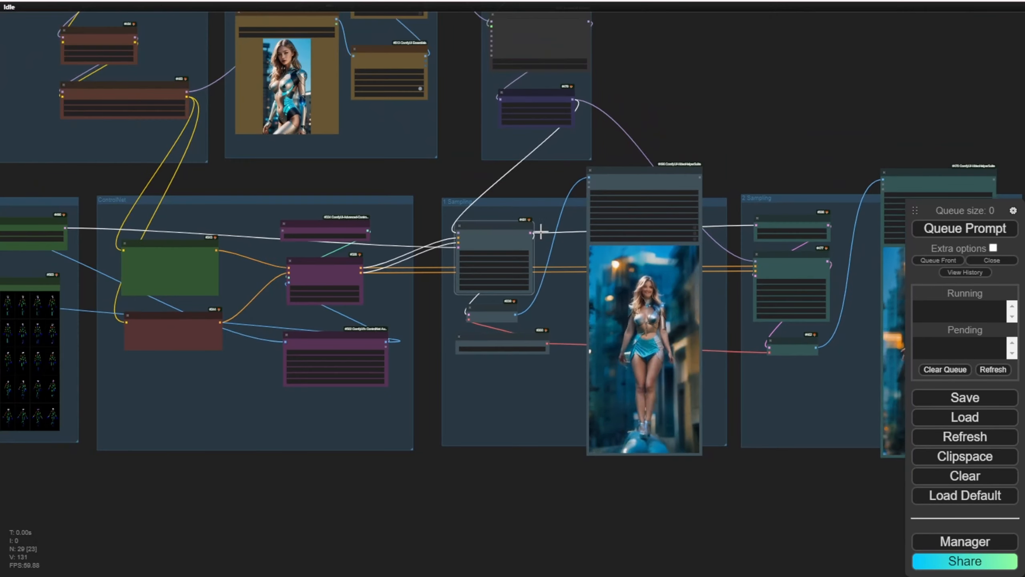
pyautogui.moveTo(451, 171); pyautogui.dragTo(451, 231)
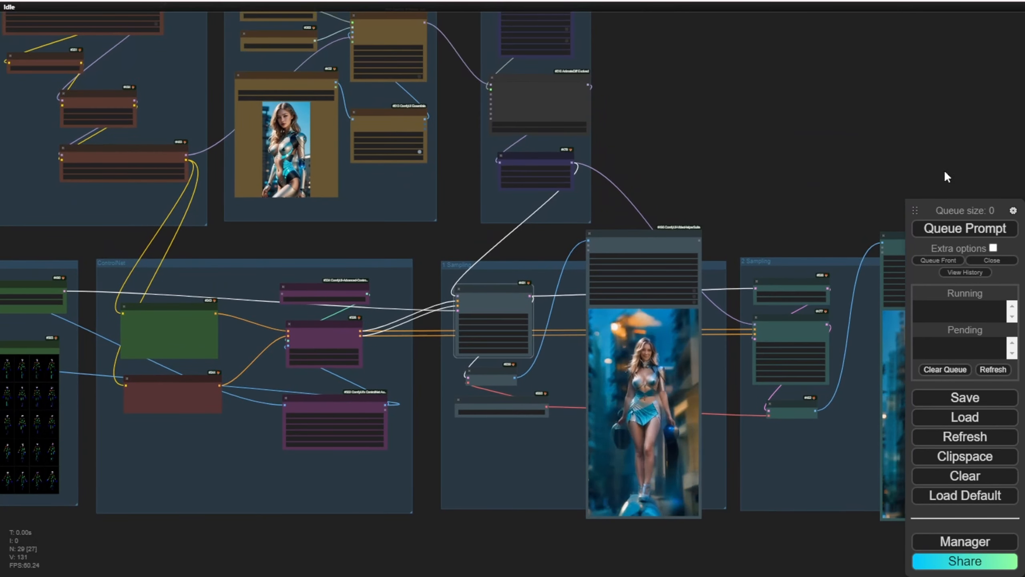
pyautogui.moveTo(861, 172); pyautogui.dragTo(315, 7)
pyautogui.scroll(4, 288, 50)
pyautogui.scroll(2, 289, 51)
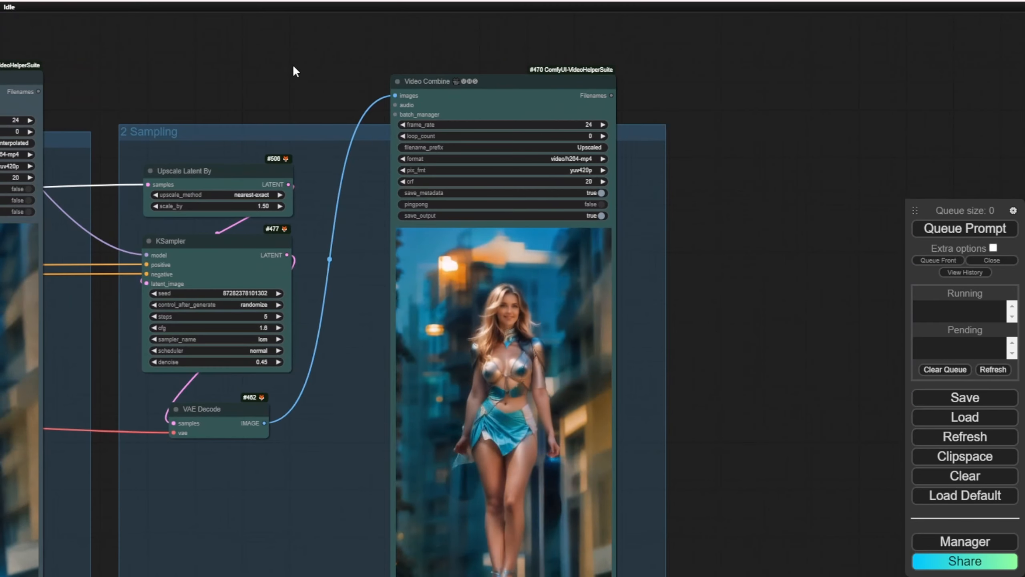
pyautogui.moveTo(293, 69); pyautogui.dragTo(377, 7)
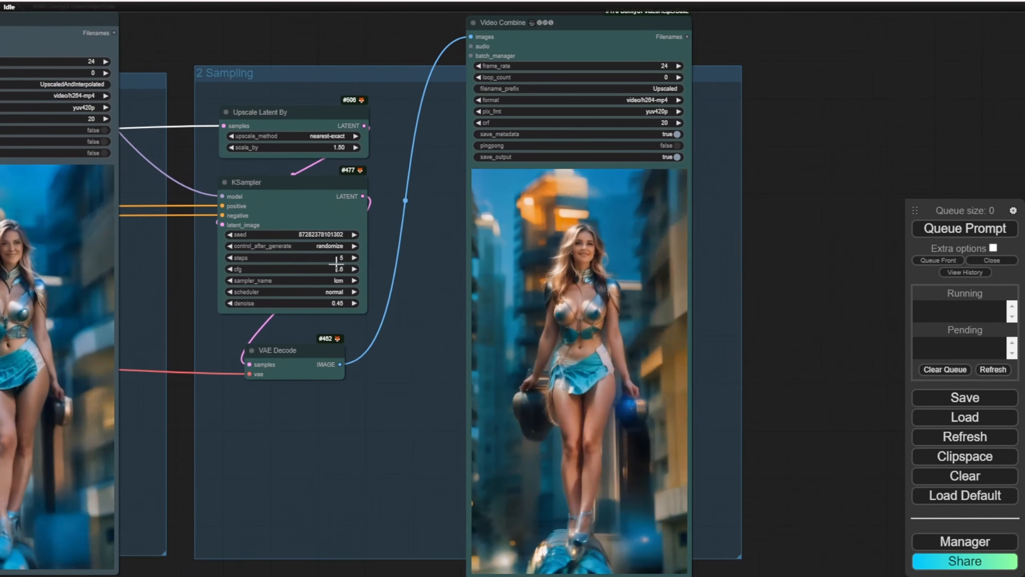
pyautogui.scroll(5, 329, 267)
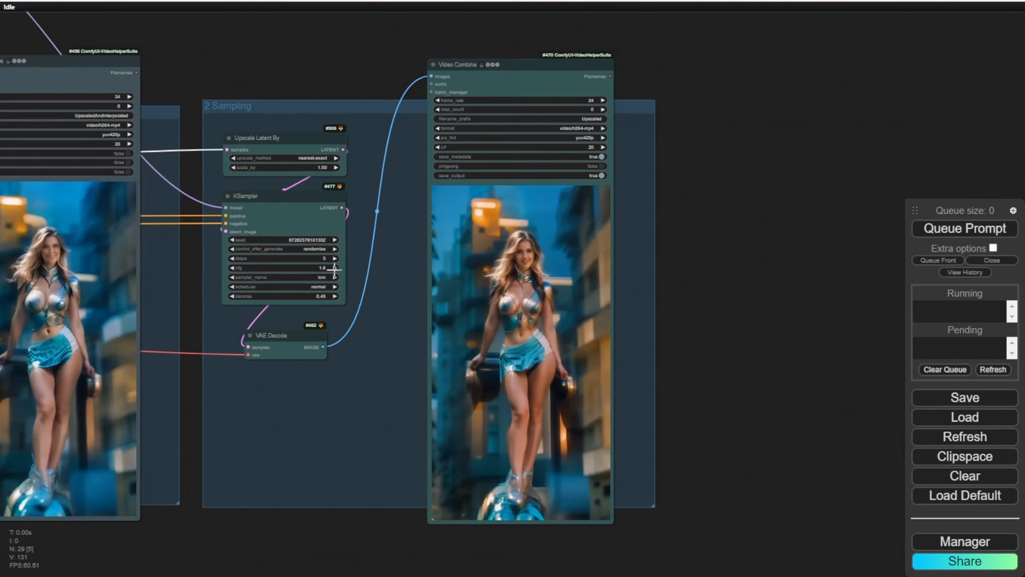
pyautogui.scroll(-2, 343, 347)
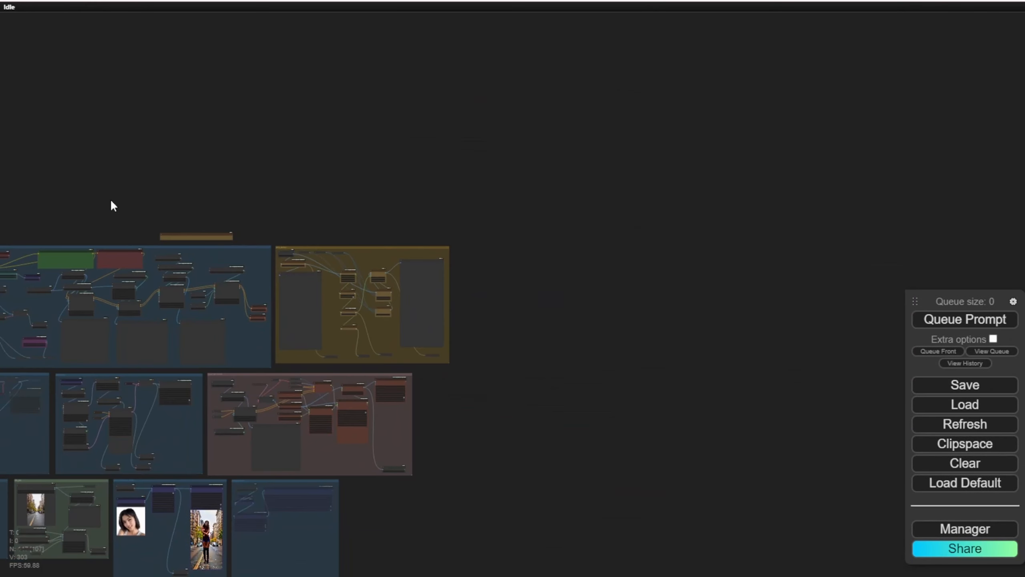
# In the larger workflow's AnimateDiff group, set LoraLoaderModelOnly to AnimateLCM_sd15_lora_beta.safetensors and widen the node
pyautogui.moveTo(110, 198); pyautogui.dragTo(387, 109)
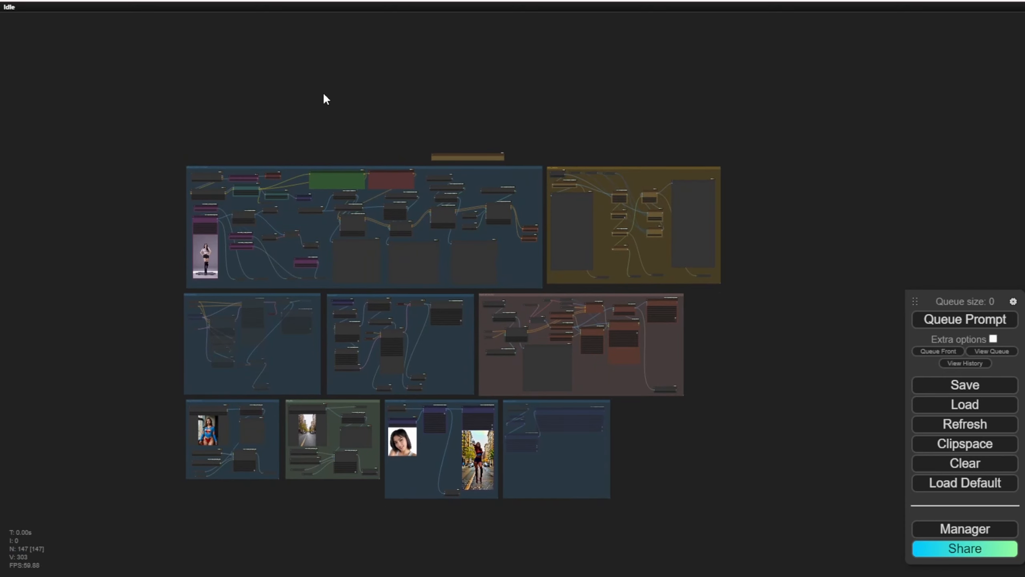
pyautogui.scroll(7, 325, 97)
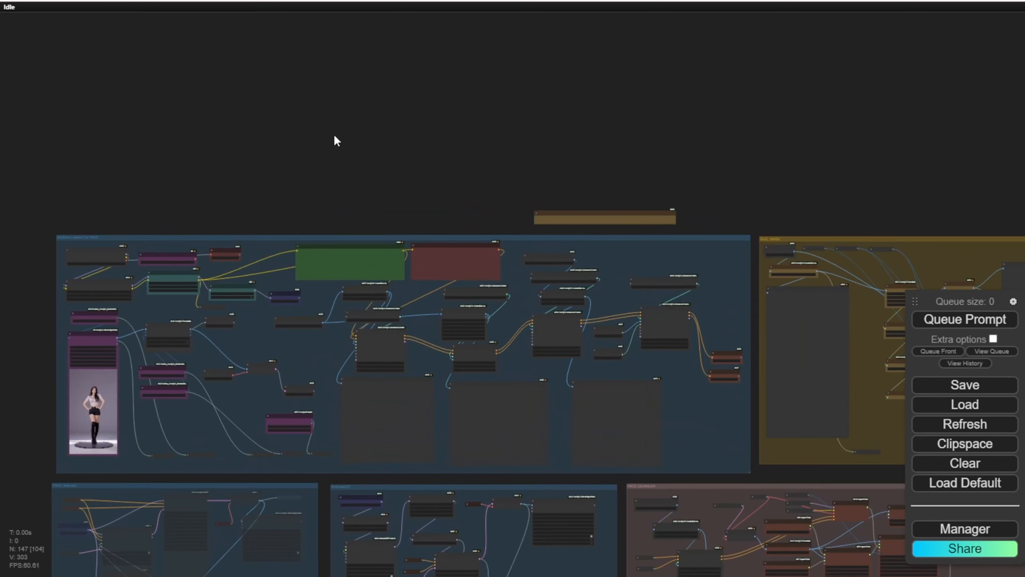
pyautogui.moveTo(334, 140); pyautogui.dragTo(355, 2)
pyautogui.moveTo(181, 215); pyautogui.dragTo(179, 210)
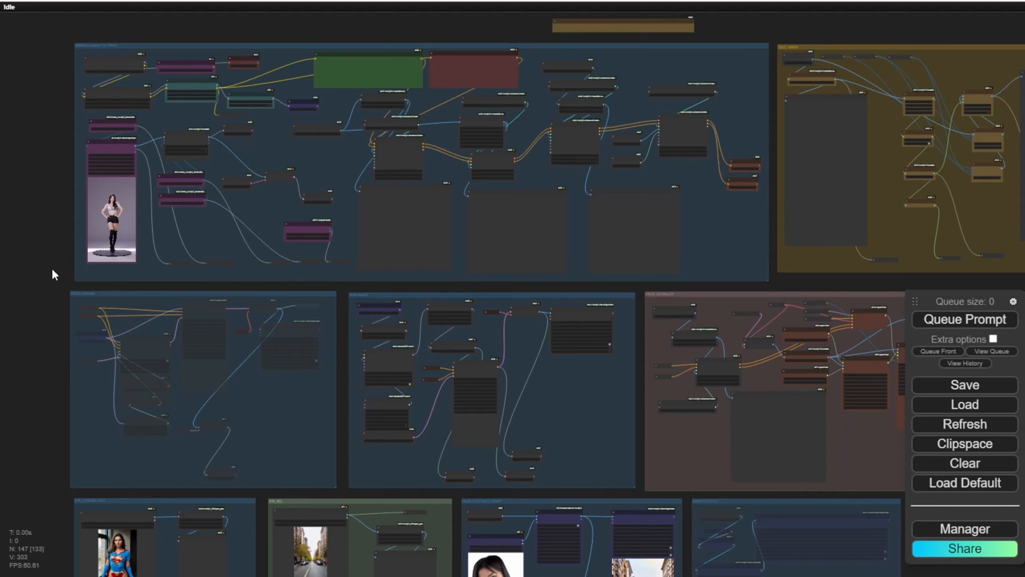
pyautogui.moveTo(51, 268); pyautogui.dragTo(33, 103)
pyautogui.scroll(4, 76, 167)
pyautogui.scroll(4, 75, 167)
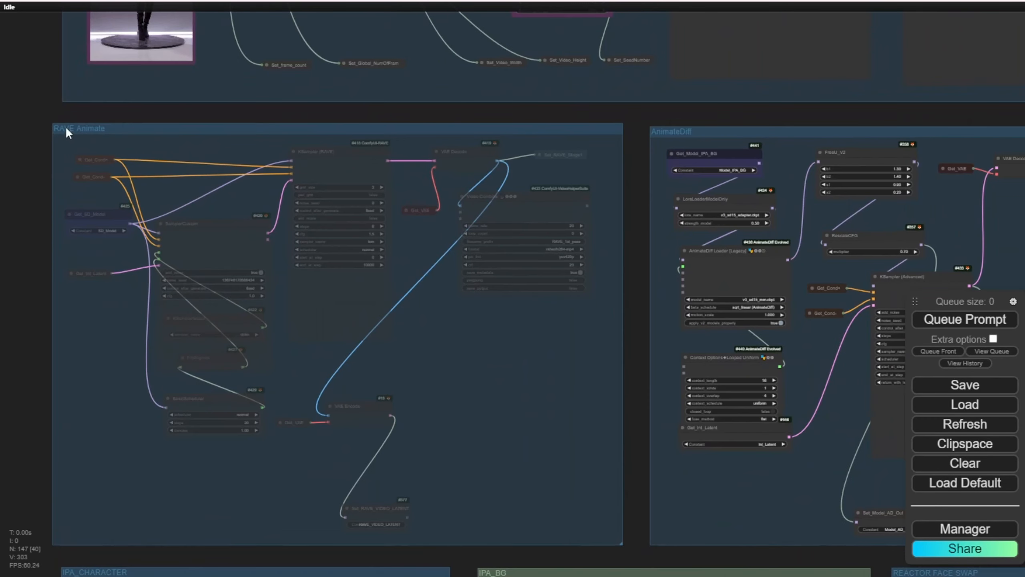
pyautogui.moveTo(599, 235); pyautogui.dragTo(101, 138)
pyautogui.scroll(2, 145, 176)
pyautogui.scroll(3, 146, 174)
pyautogui.click(285, 126)
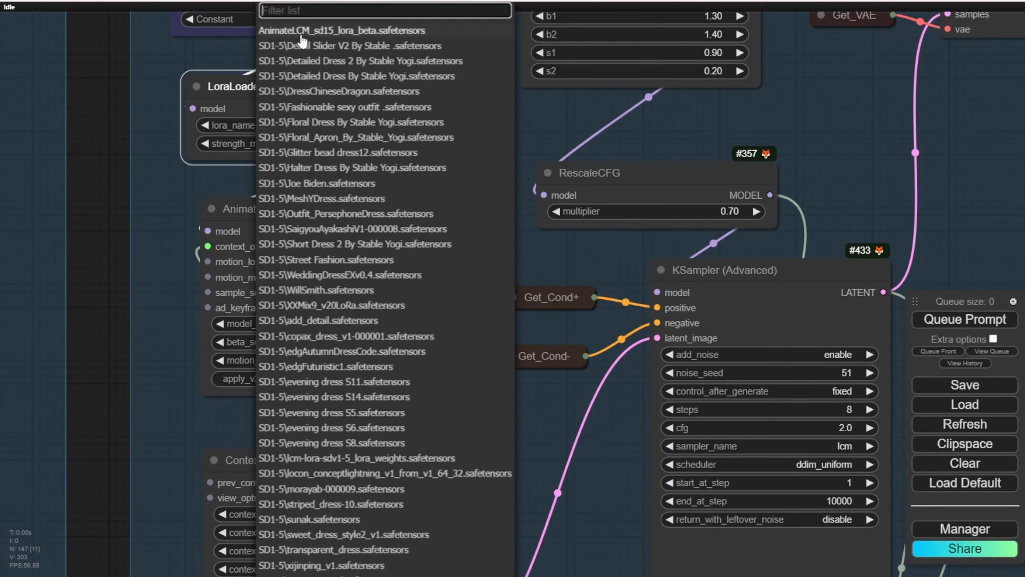
pyautogui.click(301, 31)
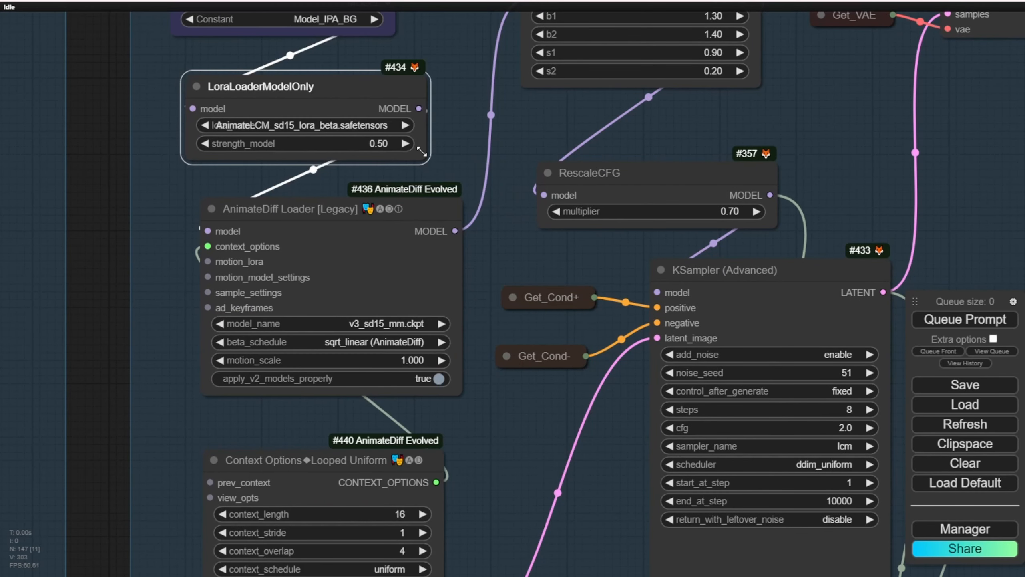
pyautogui.moveTo(421, 152); pyautogui.dragTo(481, 141)
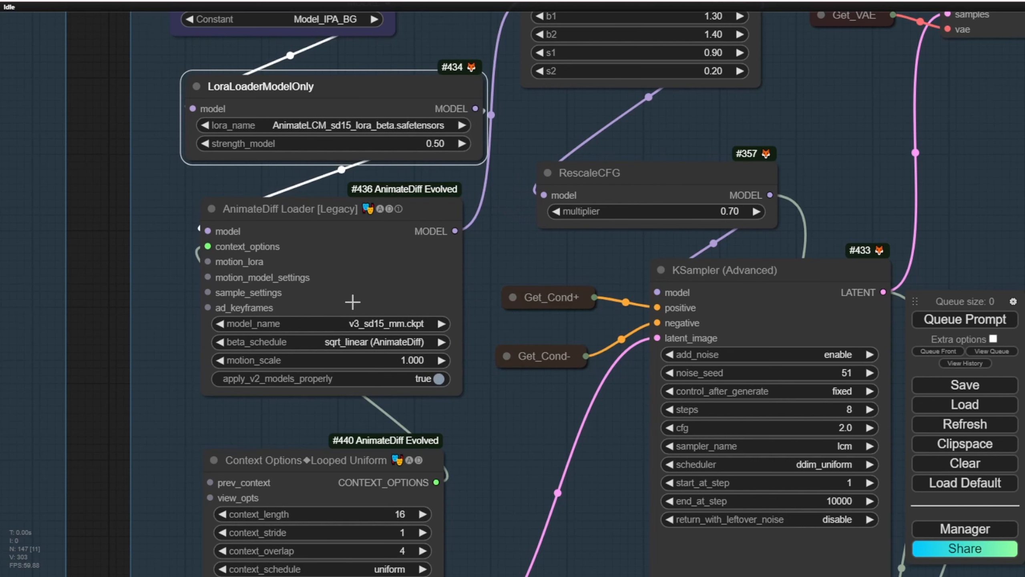
# Set the AnimateDiff Loader [Legacy] model_name to AnimateLCM_sd15_t2v_beta.ckpt and its beta_schedule to lcm
pyautogui.click(386, 323)
pyautogui.click(417, 330)
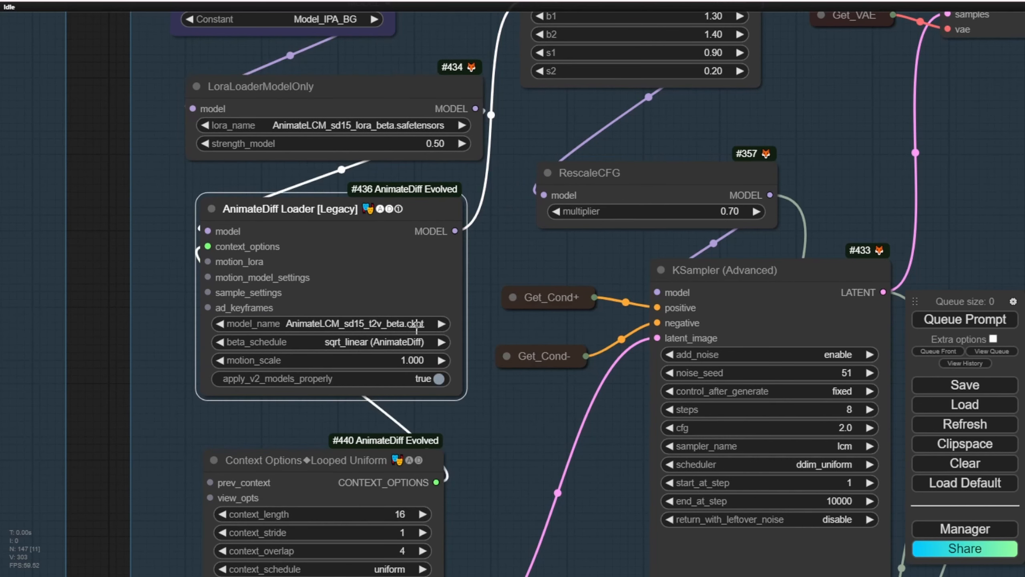
pyautogui.click(409, 344)
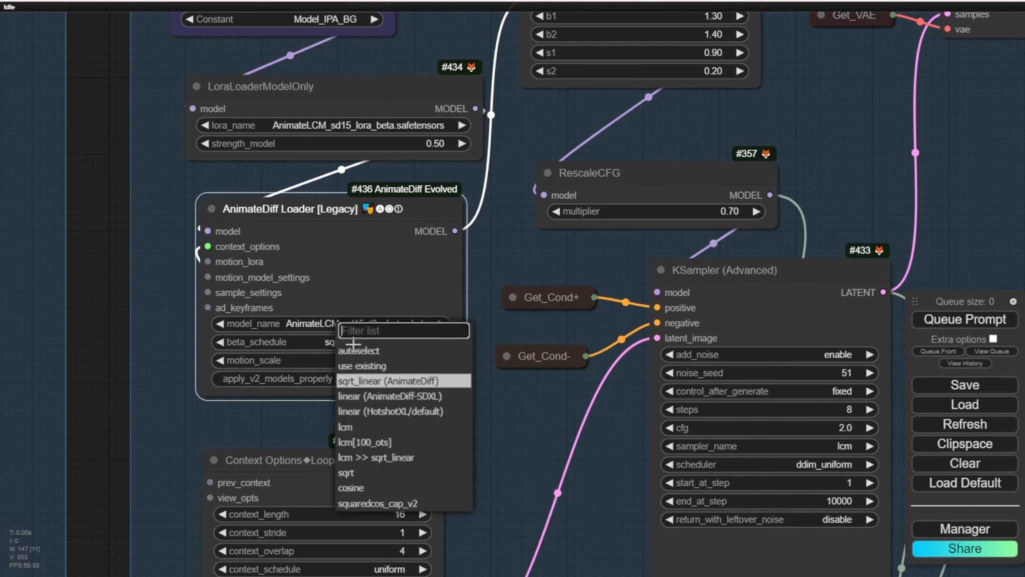
pyautogui.click(375, 427)
pyautogui.click(476, 426)
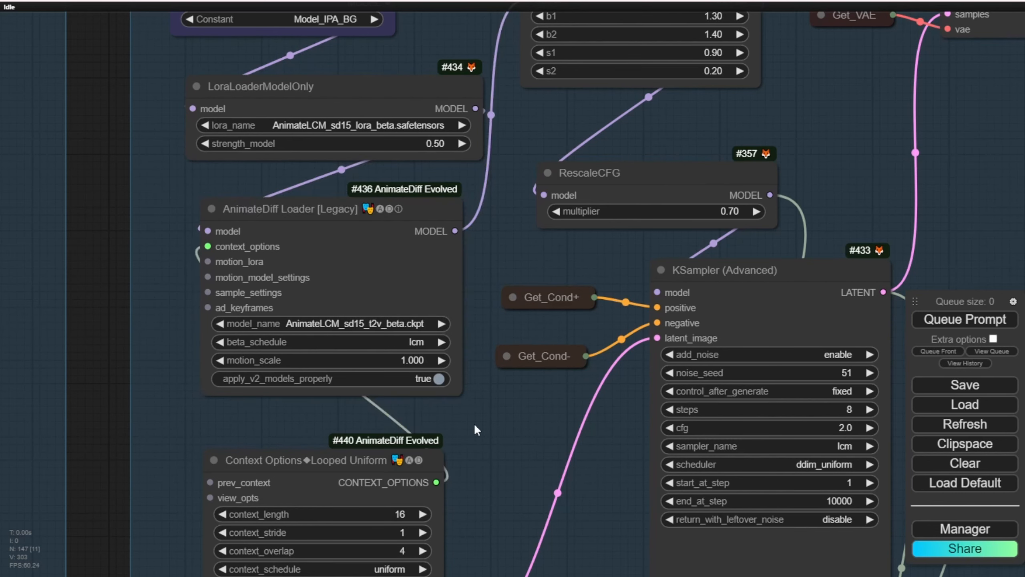
# Set the NumOfFrames - Integer value above the Load Video node to 60
pyautogui.scroll(-15, 474, 423)
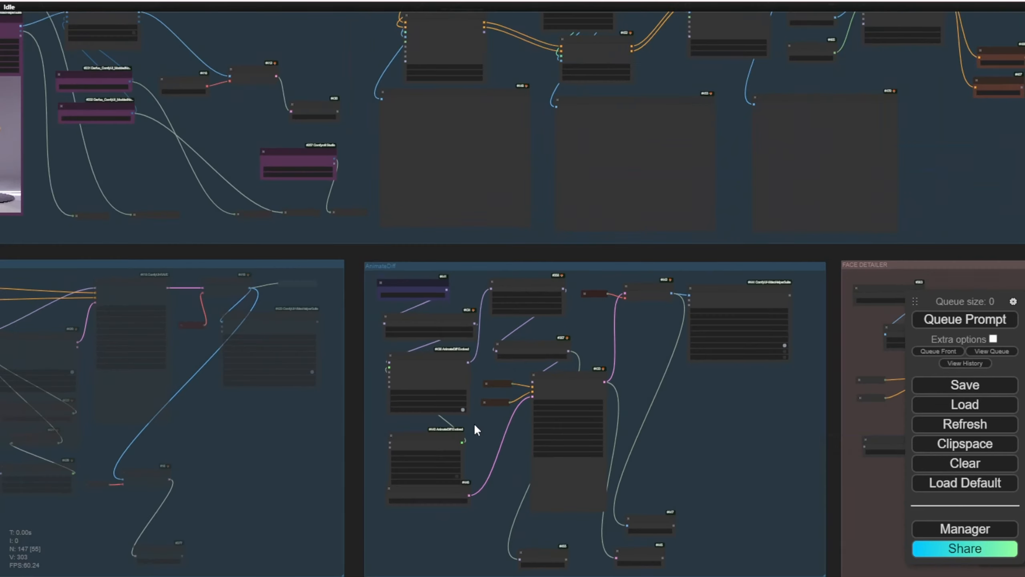
pyautogui.scroll(-1, 474, 424)
pyautogui.scroll(8, 86, 271)
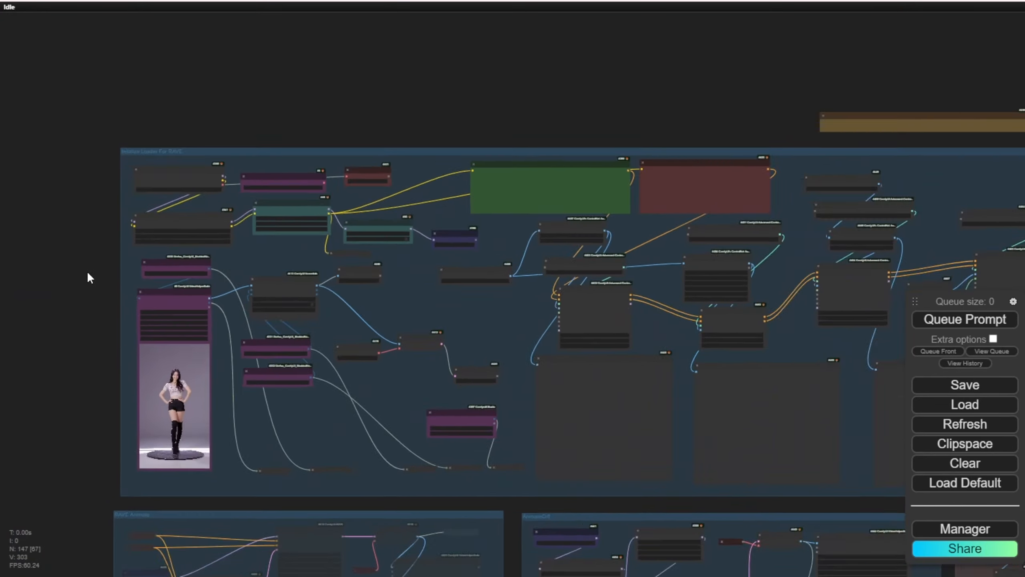
pyautogui.scroll(5, 92, 276)
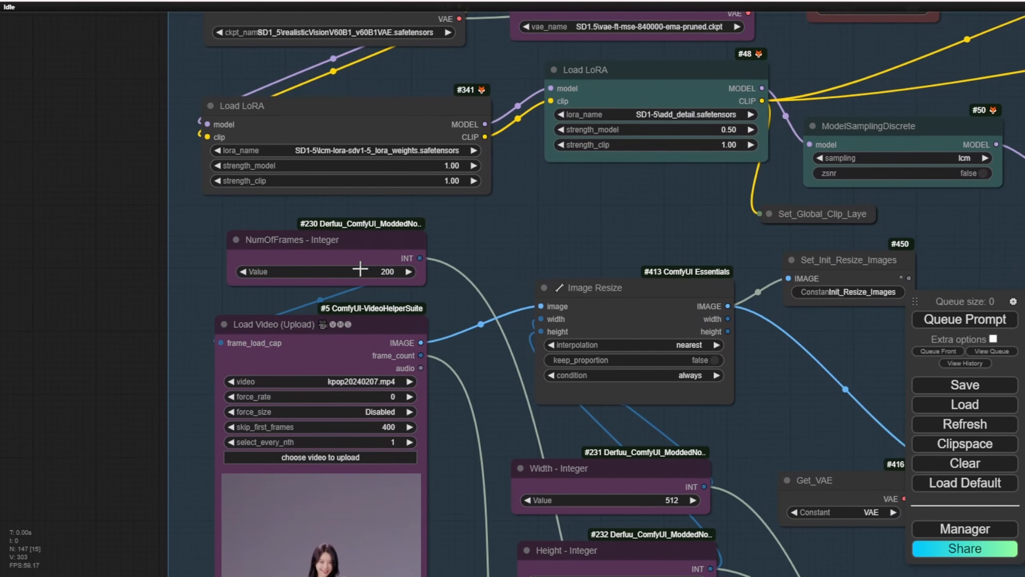
pyautogui.click(360, 270)
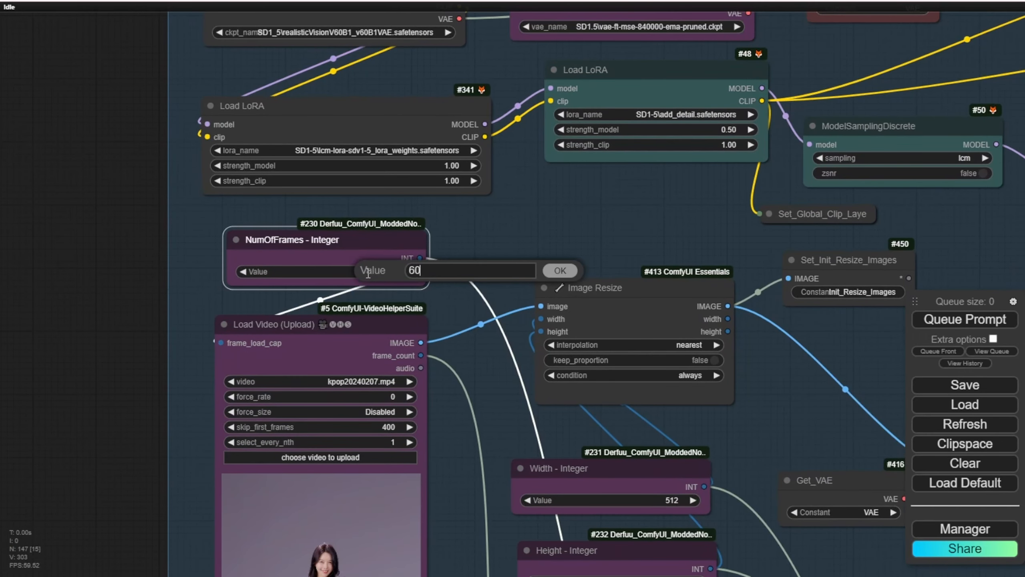
pyautogui.write('60')
pyautogui.press('Return')
pyautogui.scroll(-10, 99, 265)
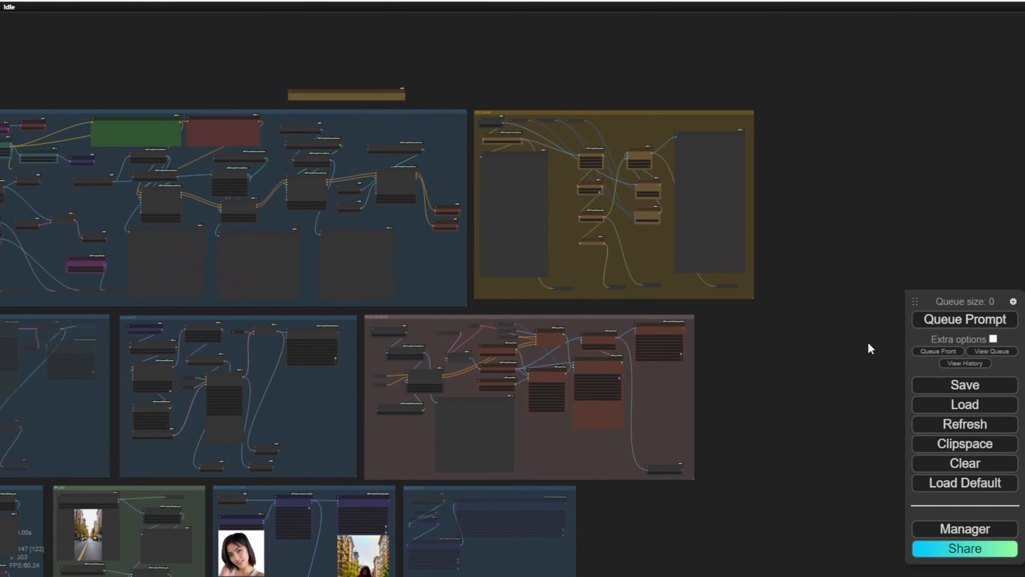
# Queue the larger multi-group workflow for generation with the AnimateLCM settings
pyautogui.click(941, 320)
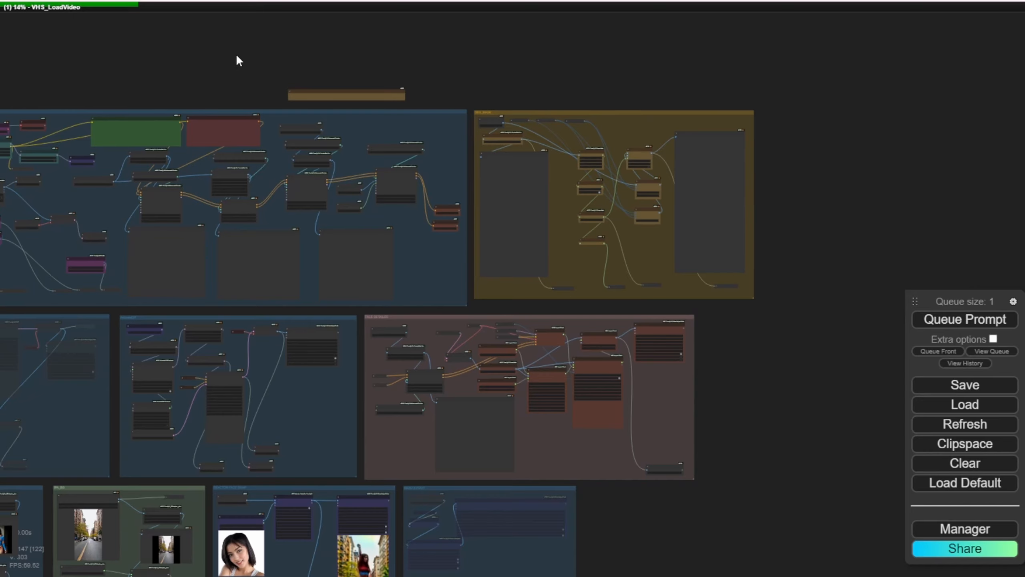
pyautogui.scroll(3, 266, 63)
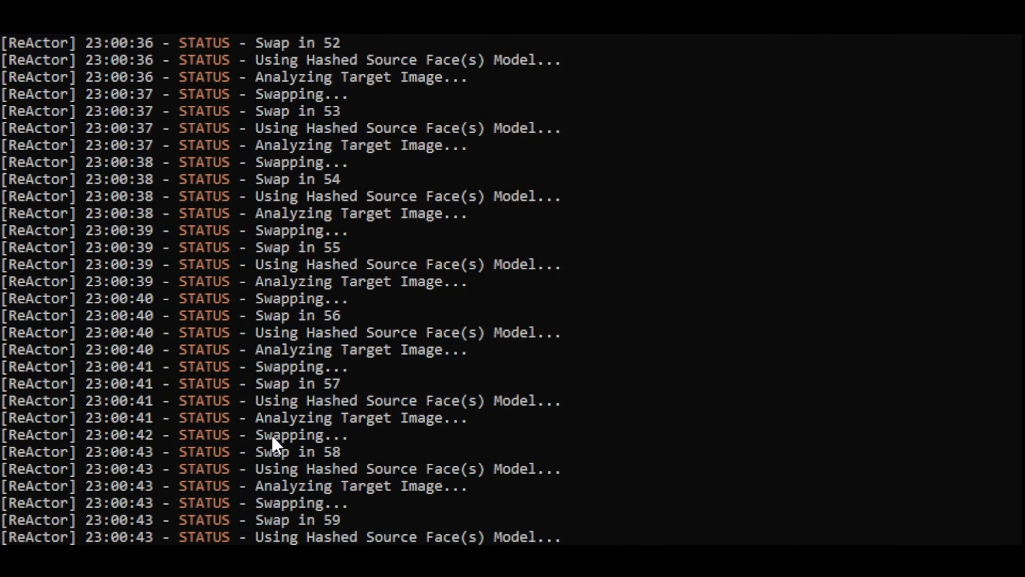
# Switch to the console log and check the detailer pass's motion module and sampling time above the ReActor swap entries
pyautogui.scroll(20, 272, 437)
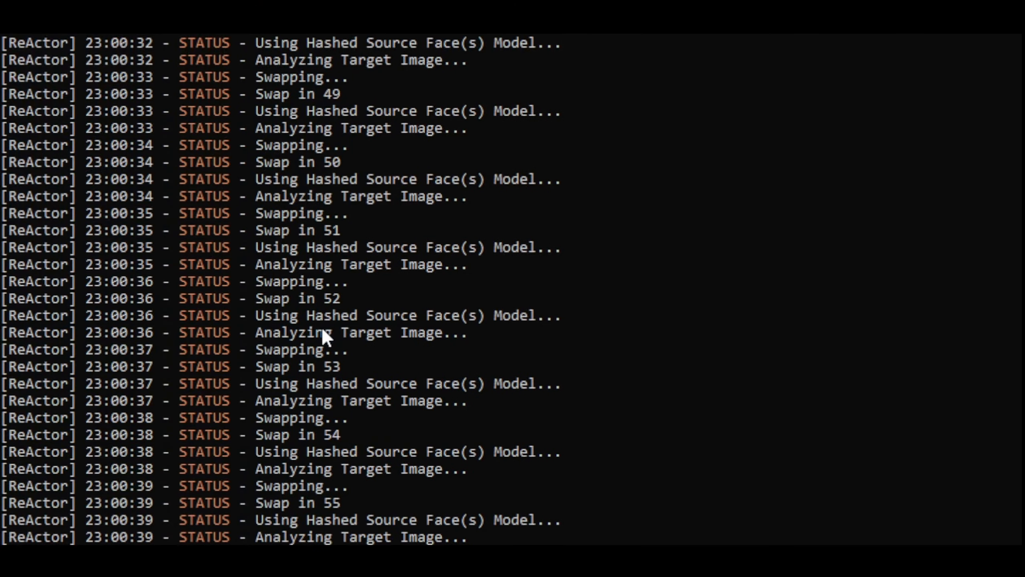
pyautogui.scroll(20, 302, 307)
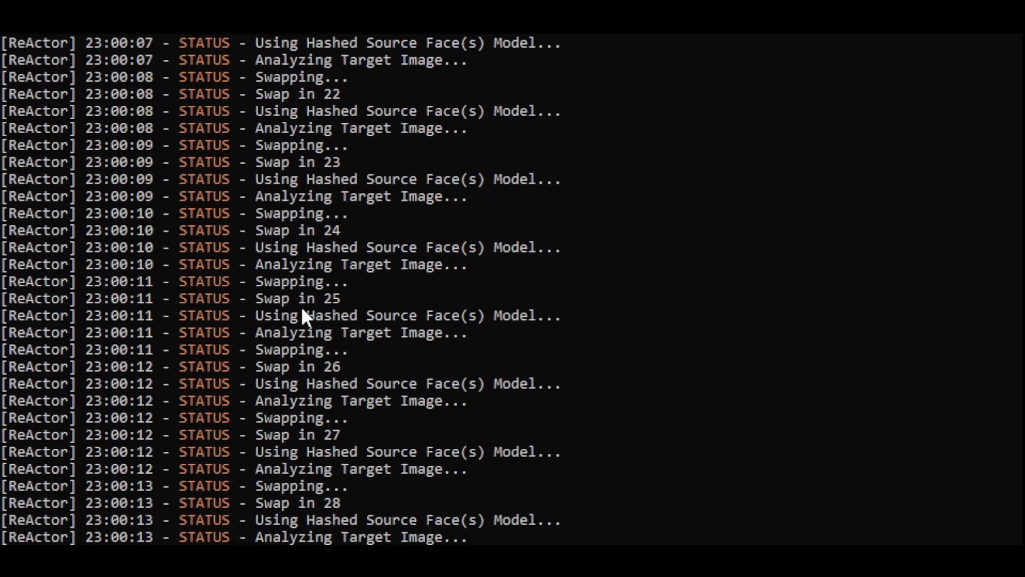
pyautogui.scroll(7, 299, 301)
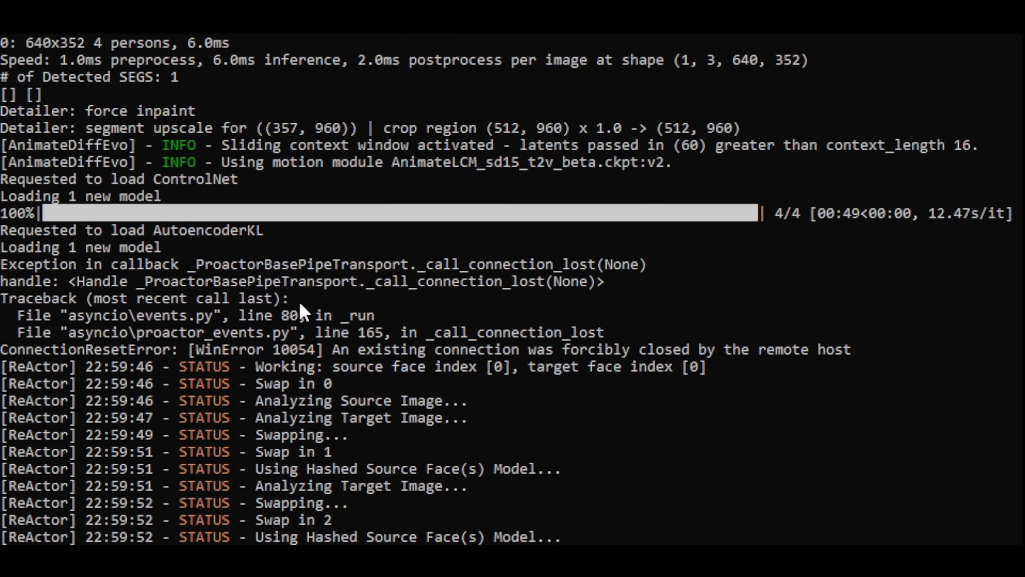
pyautogui.scroll(1, 151, 297)
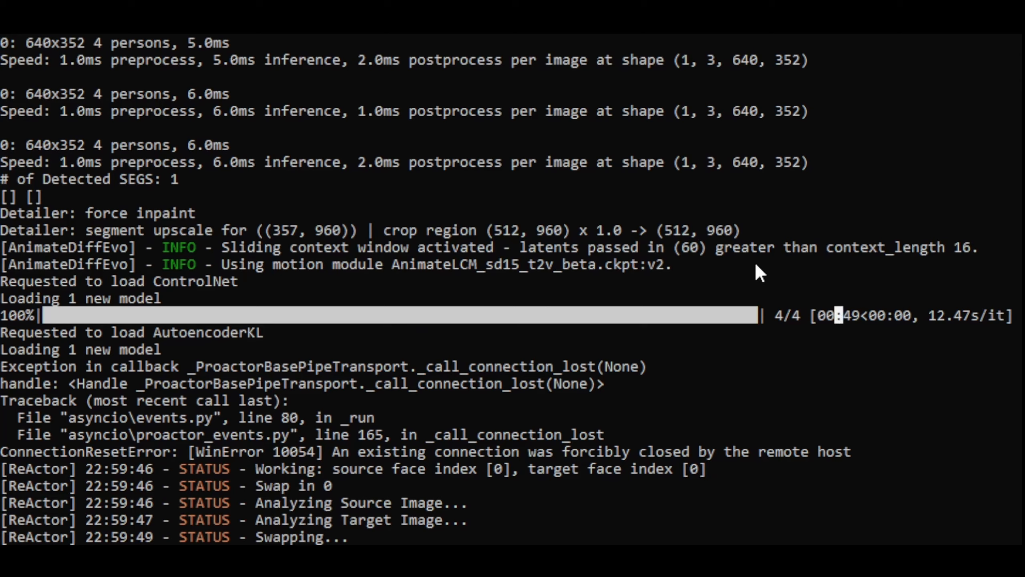
pyautogui.scroll(3, 768, 269)
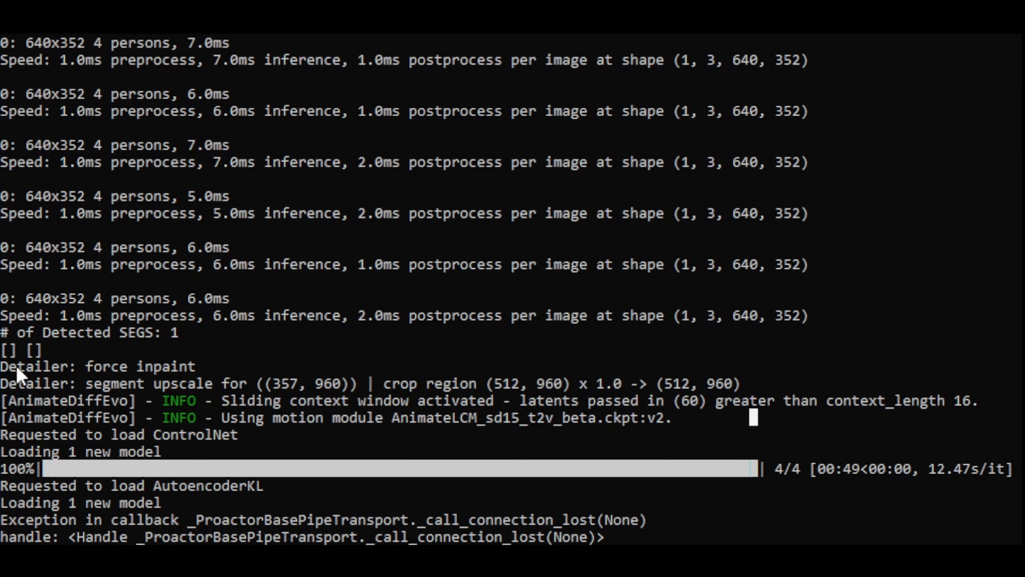
pyautogui.moveTo(3, 366); pyautogui.dragTo(159, 361)
pyautogui.click(158, 366)
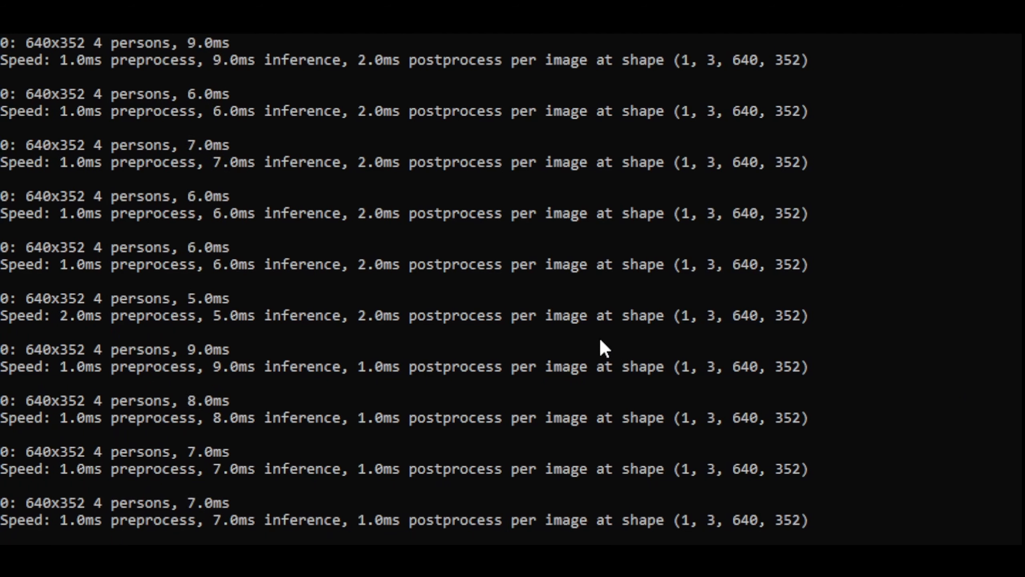
# Review the first AnimateDiff sampling pass further back in the console log, including its loaded models, step progress and sampling time
pyautogui.scroll(15, 598, 347)
pyautogui.scroll(1, 598, 341)
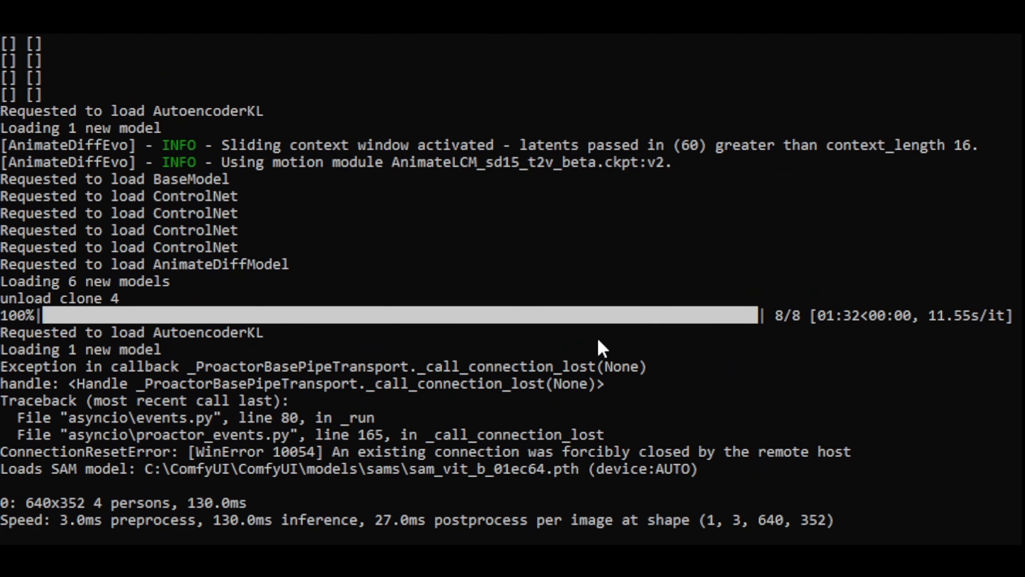
pyautogui.moveTo(21, 280)
pyautogui.mouseDown()
pyautogui.moveTo(117, 287)
pyautogui.moveTo(120, 297)
pyautogui.mouseUp()
pyautogui.click(217, 298)
pyautogui.click(856, 315)
pyautogui.click(751, 357)
pyautogui.scroll(1, 842, 319)
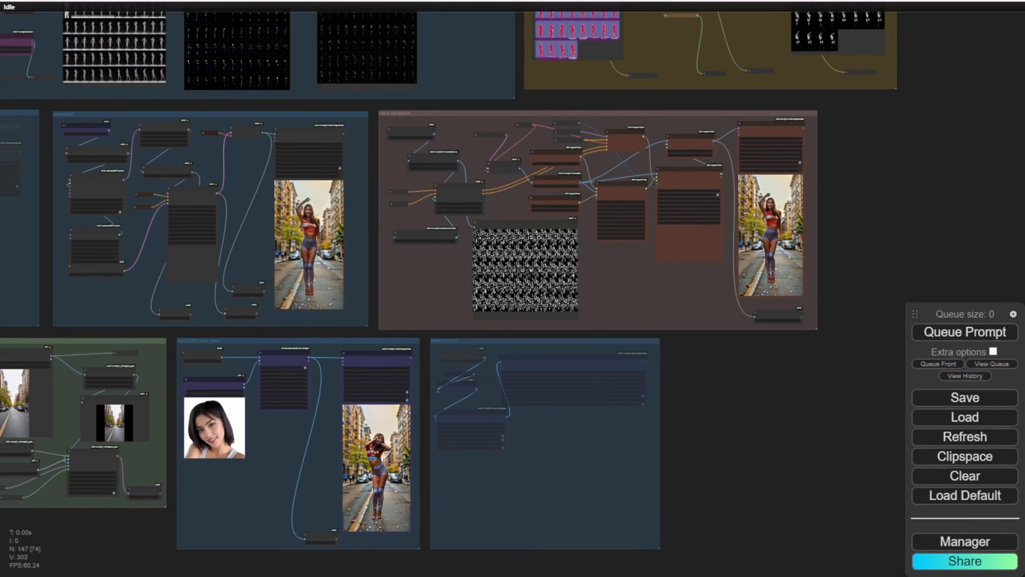
# Back in ComfyUI, examine the ControlNet and mask previews and the generated videos in the AnimateDiff and FACE DETAILER groups
pyautogui.scroll(-2, 575, 271)
pyautogui.scroll(-2, 574, 270)
pyautogui.moveTo(642, 401); pyautogui.dragTo(718, 520)
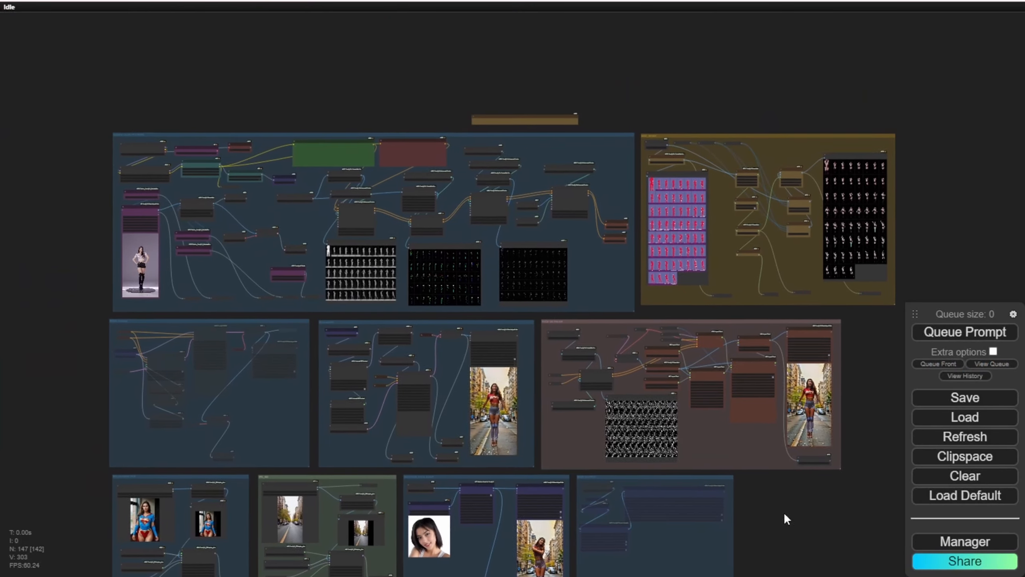
pyautogui.scroll(4, 462, 236)
pyautogui.scroll(1, 461, 233)
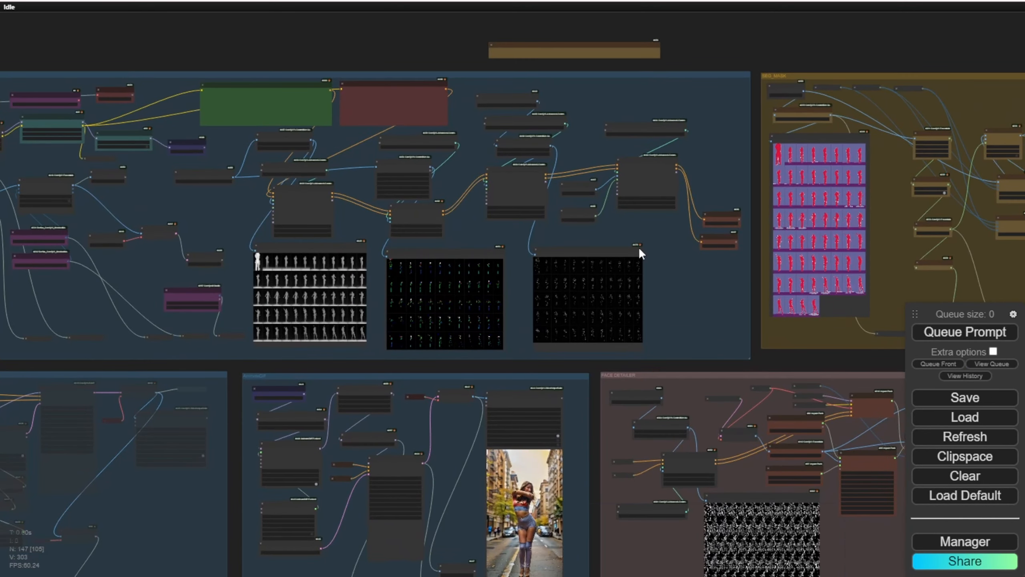
pyautogui.scroll(-1, 307, 342)
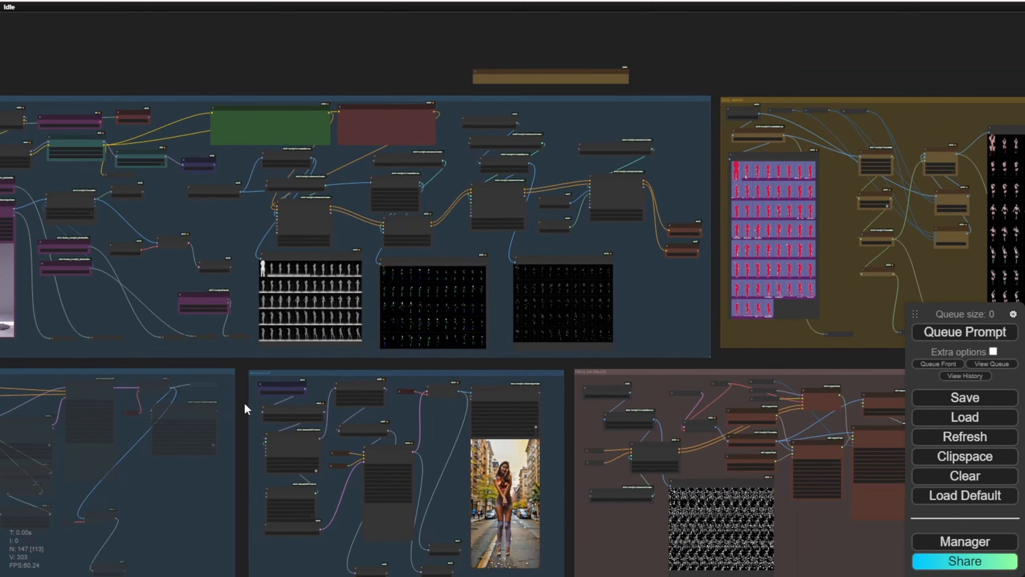
pyautogui.moveTo(244, 402); pyautogui.dragTo(43, 386)
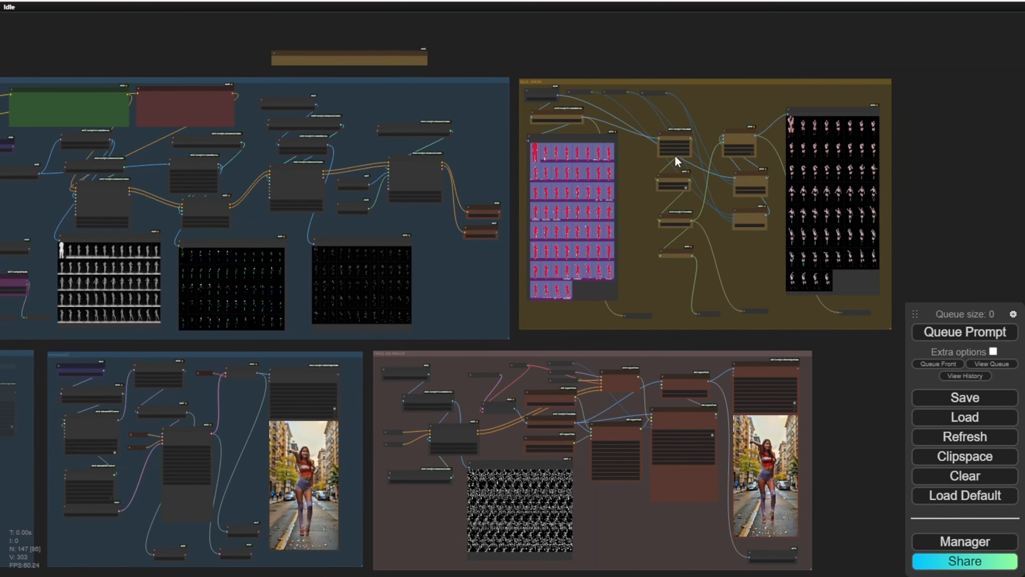
pyautogui.moveTo(146, 39); pyautogui.dragTo(291, 34)
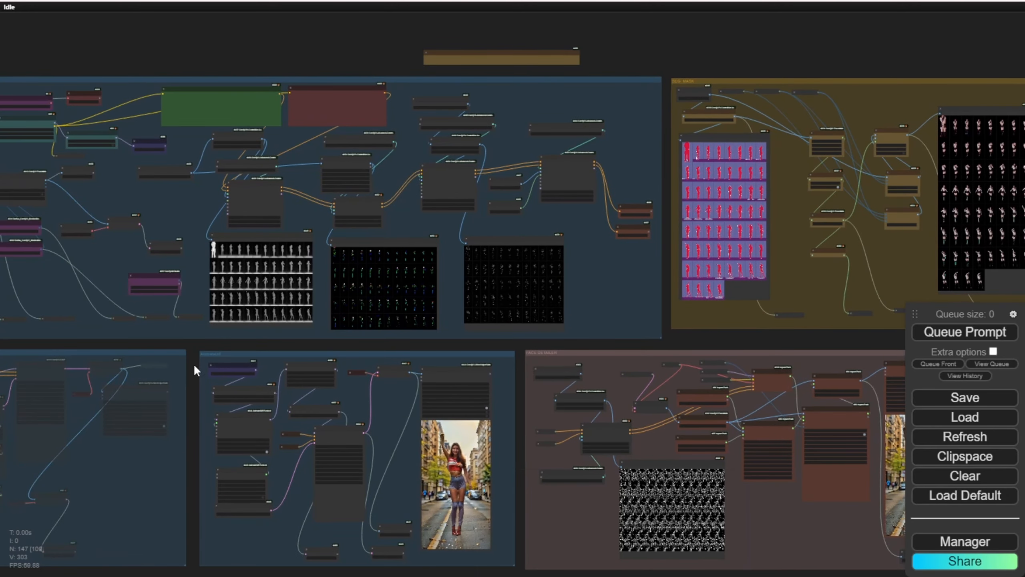
pyautogui.moveTo(195, 366); pyautogui.dragTo(163, 265)
pyautogui.scroll(4, 470, 315)
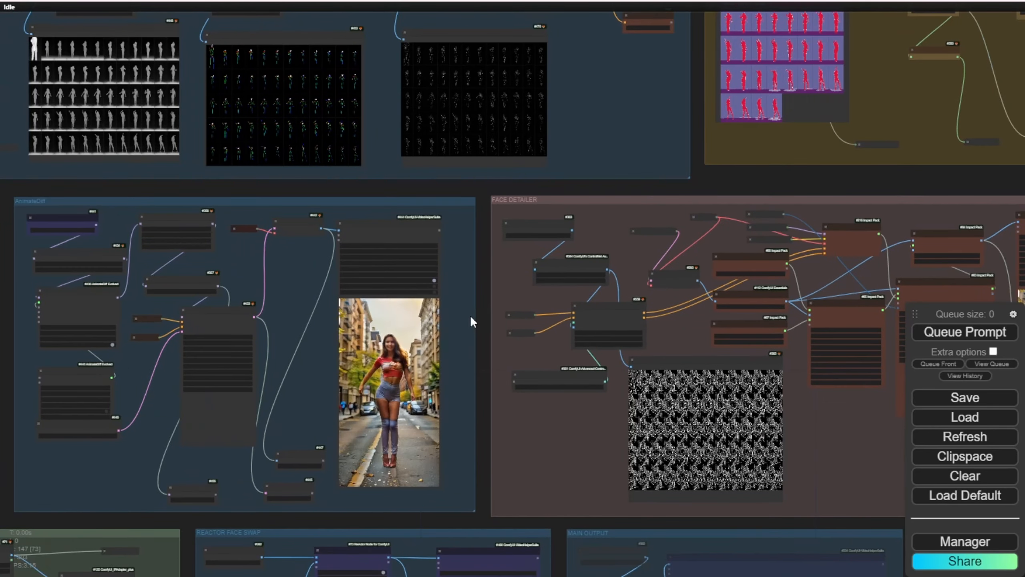
pyautogui.moveTo(490, 317); pyautogui.dragTo(391, 261)
pyautogui.scroll(-2, 416, 260)
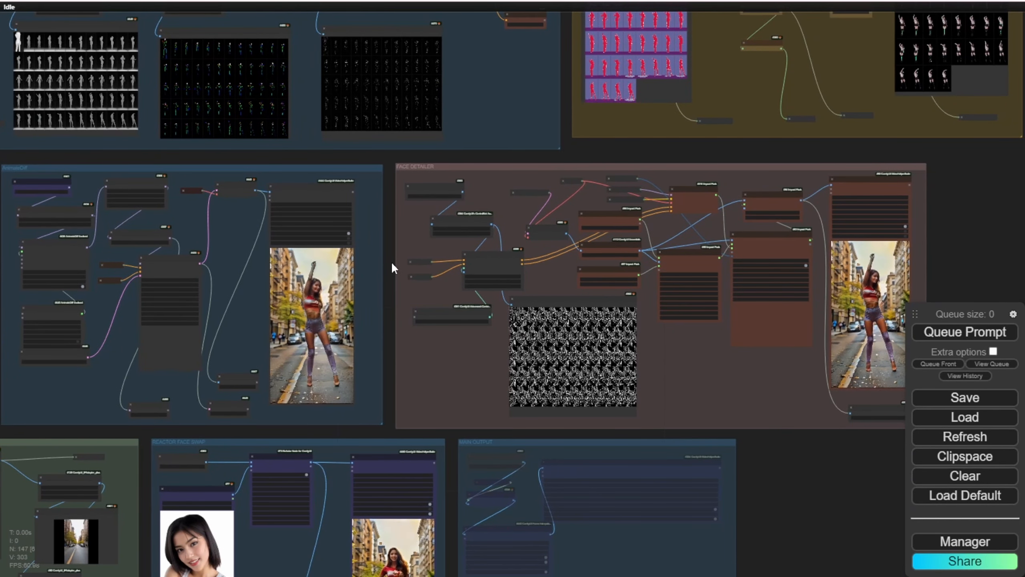